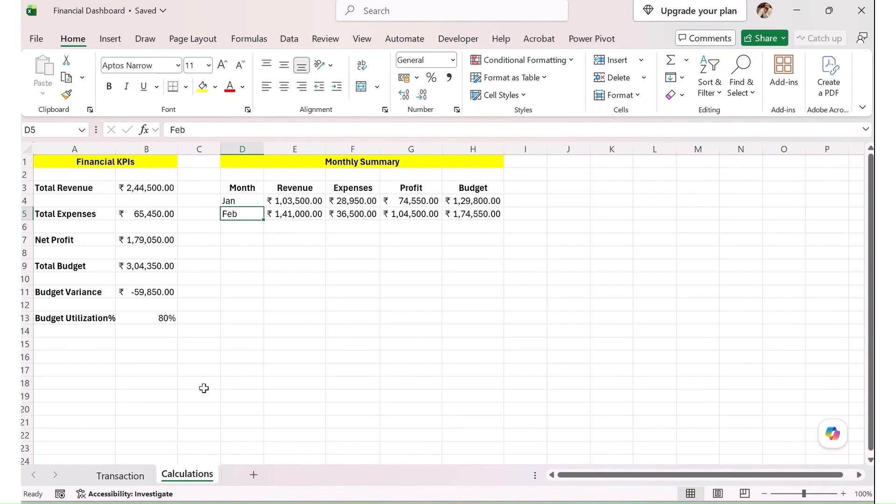
Add a new worksheet after Calculations and rename it Pivot
left_click(257, 475)
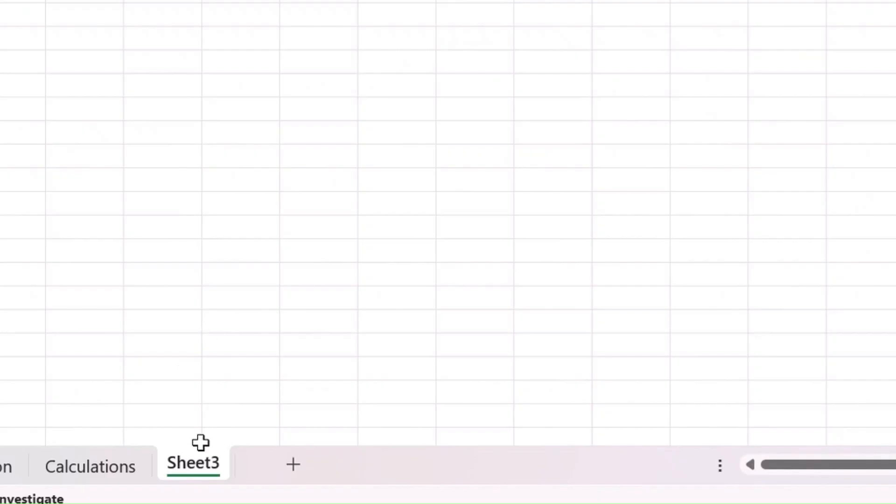
double_click(247, 474)
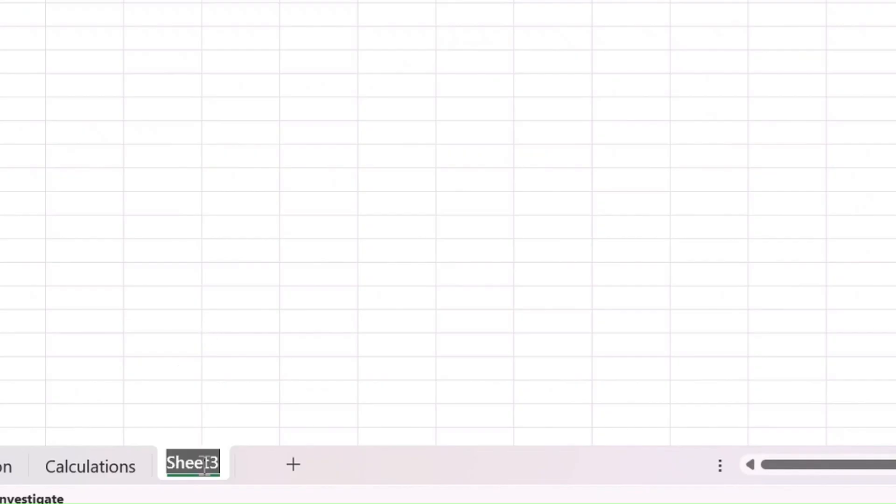
type("Pivot")
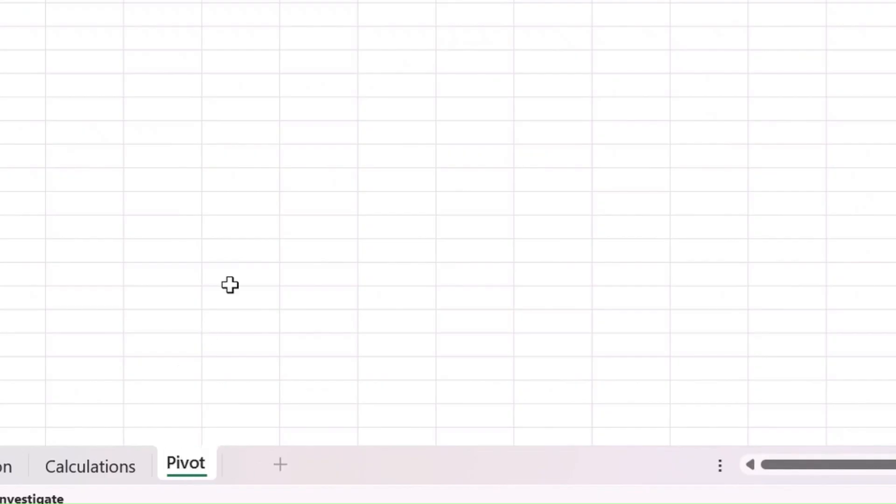
left_click(212, 248)
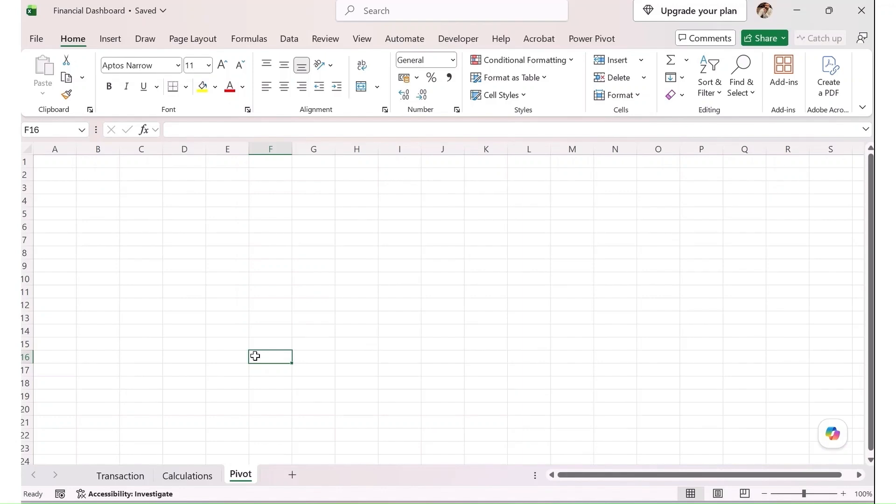
Create a PivotTable from the tblTransactions table on the Transaction sheet, placed at cell A2 of the existing Pivot sheet
left_click(123, 476)
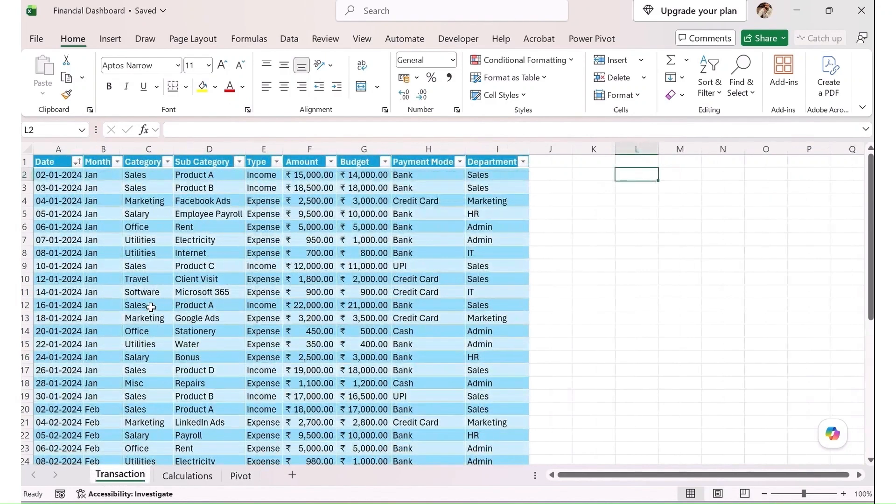
left_click(157, 291)
key("Right")
key("Right")
key("Right")
key("Right")
key("Right")
key("Up")
key("Up")
key("Up")
key("Up")
key("Up")
key("Up")
key("Up")
key("Up")
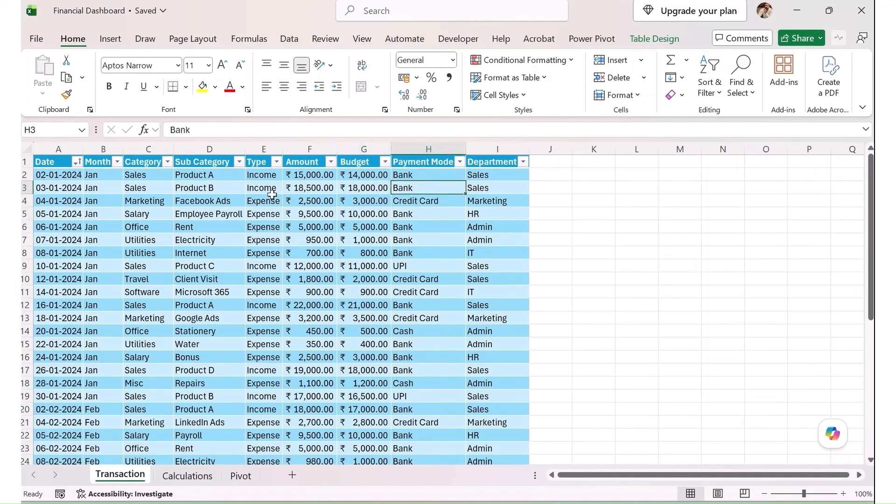
left_click(115, 39)
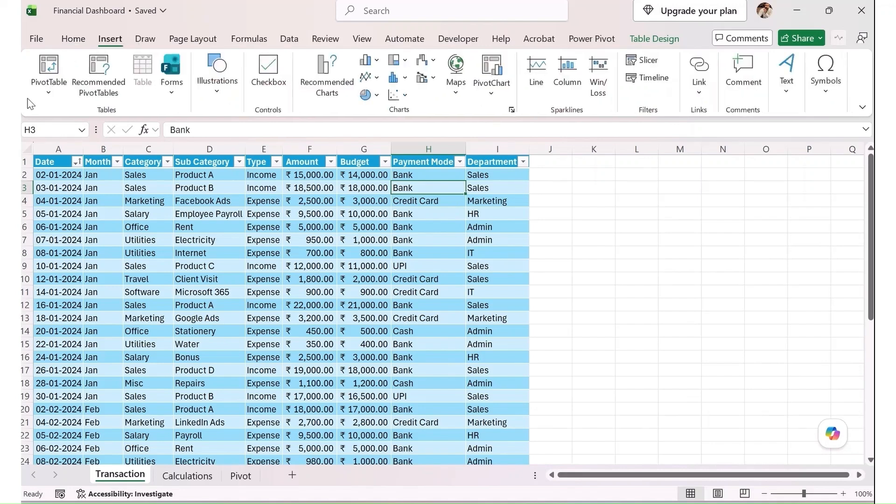
left_click(50, 69)
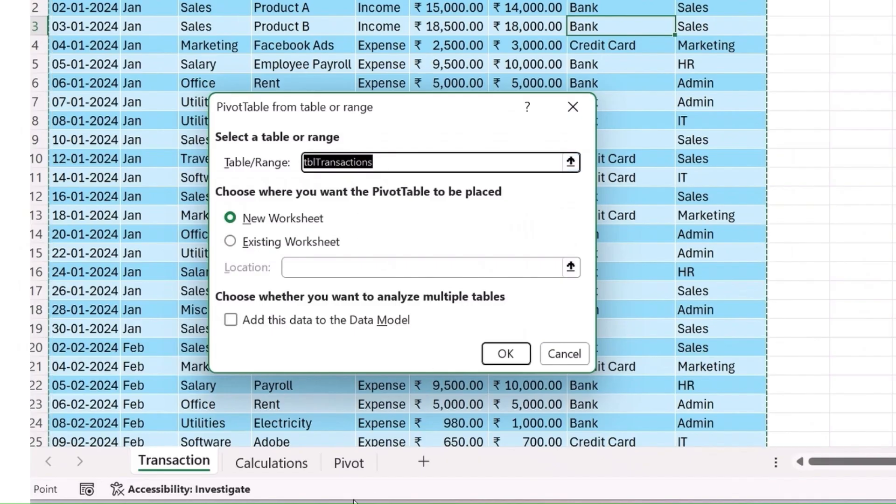
left_click(270, 242)
left_click(349, 464)
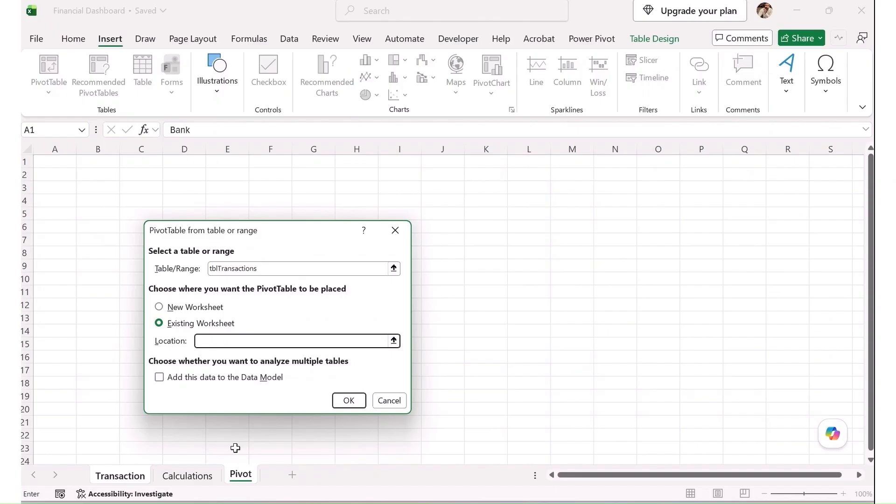
left_click(54, 174)
left_click(349, 402)
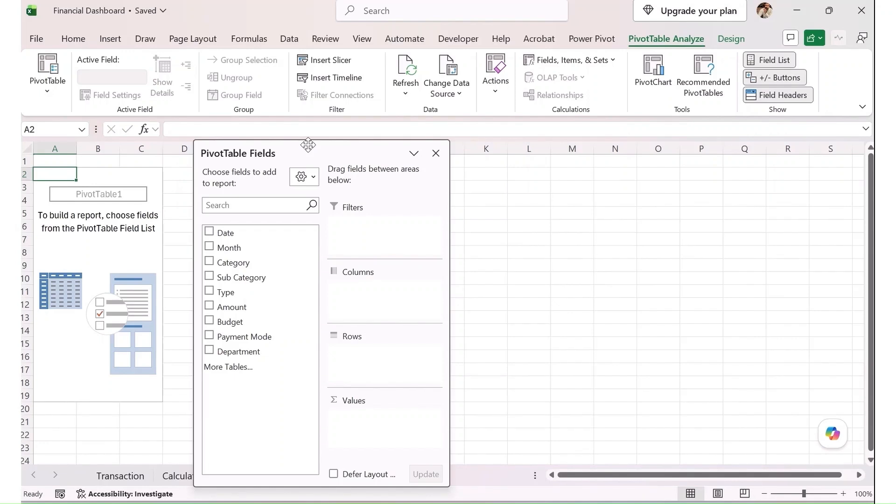
Lay out the PivotTable with Month in rows, Type in columns and Amount in values, moving the field list clear of the table
left_click(209, 247)
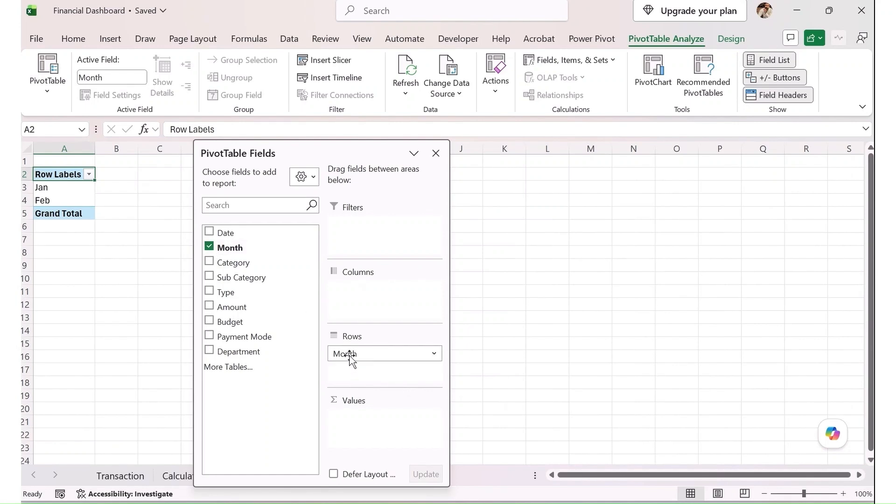
left_click(210, 291)
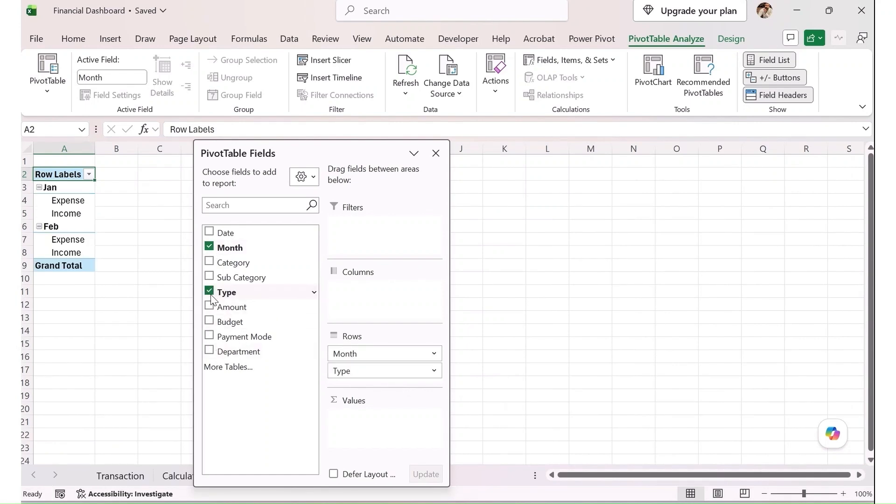
left_click_drag(369, 372, 367, 304)
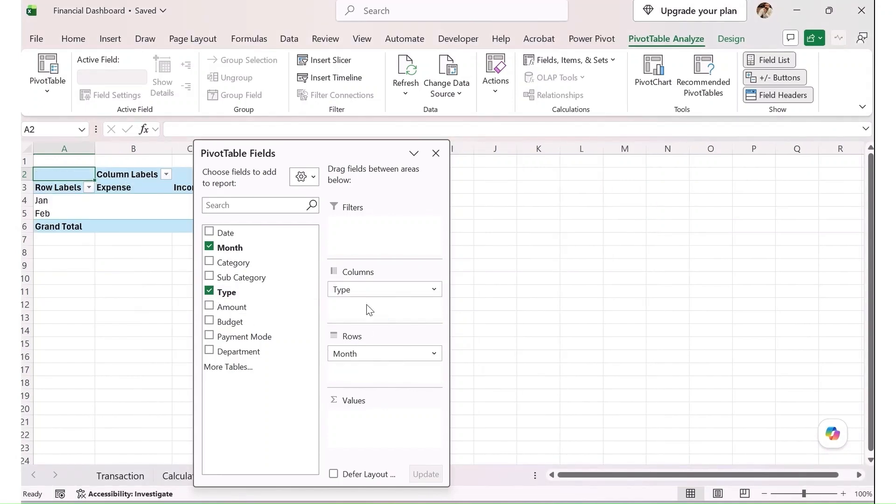
left_click_drag(232, 308, 378, 441)
left_click_drag(326, 154, 714, 131)
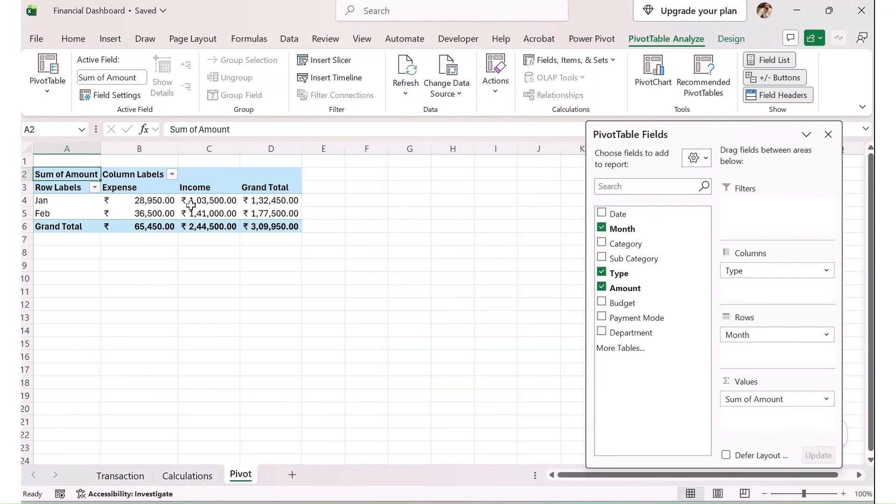
Examine the number format of the Sum of Amount value field, leaving its settings without changes
mouse_move(191, 205)
left_click(775, 400)
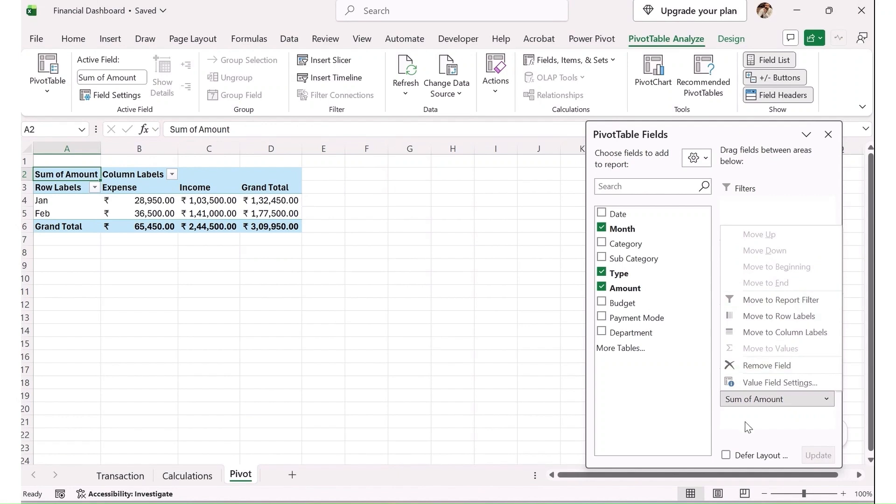
left_click(781, 423)
left_click(811, 383)
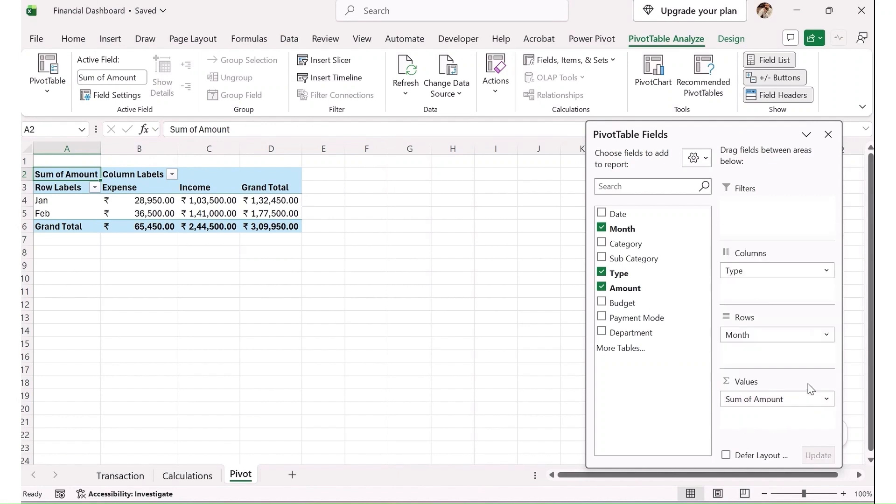
left_click(154, 442)
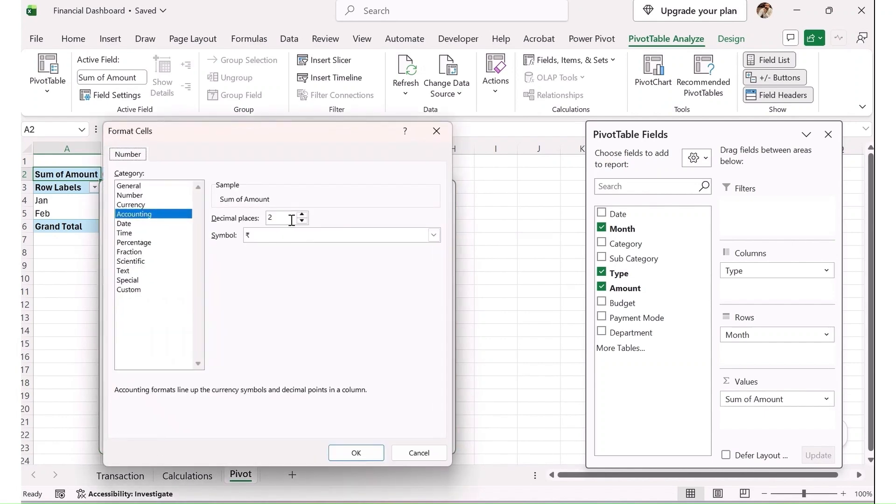
left_click(413, 452)
left_click(433, 442)
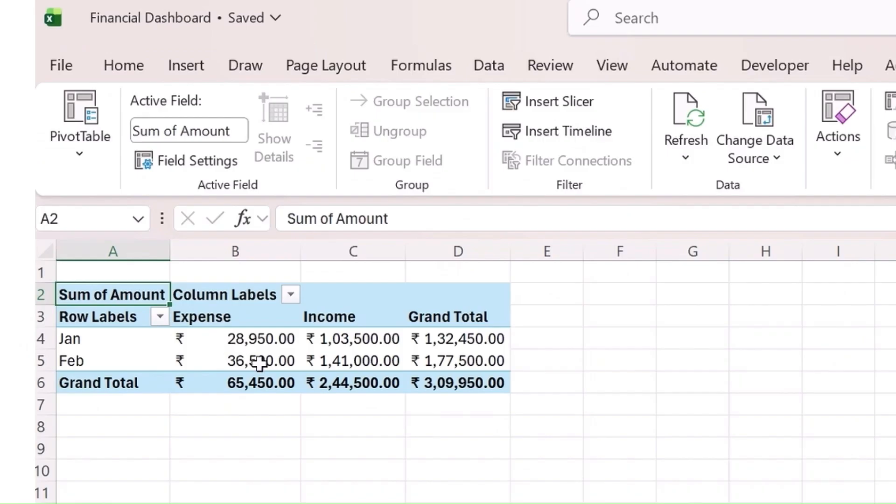
Move the whole PivotTable so that it starts at cell G8
mouse_move(259, 363)
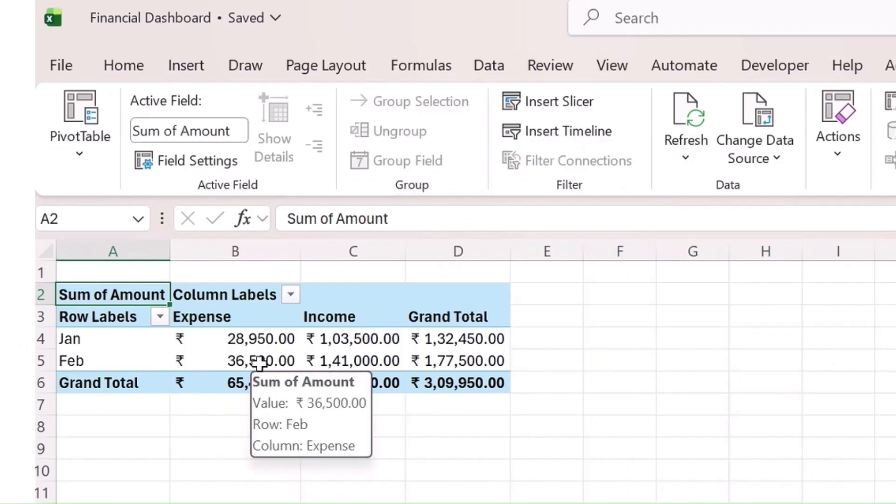
key("ctrl+a")
key("ctrl+x")
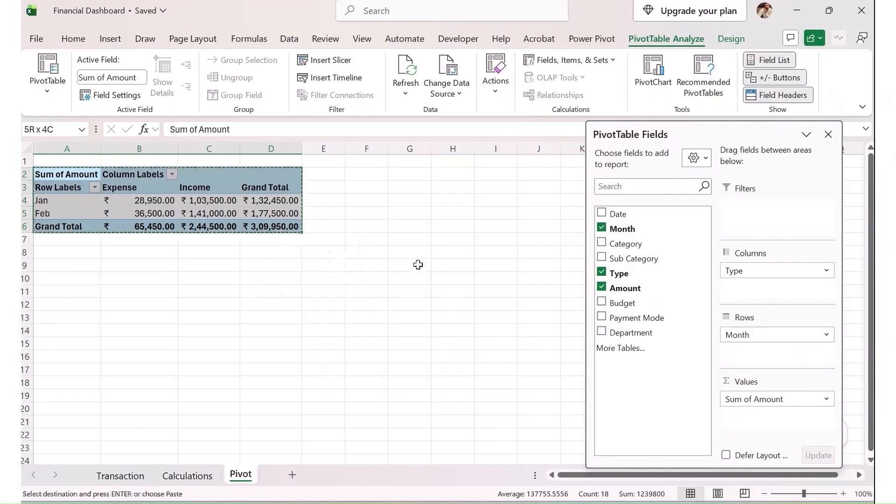
left_click(400, 252)
key("Return")
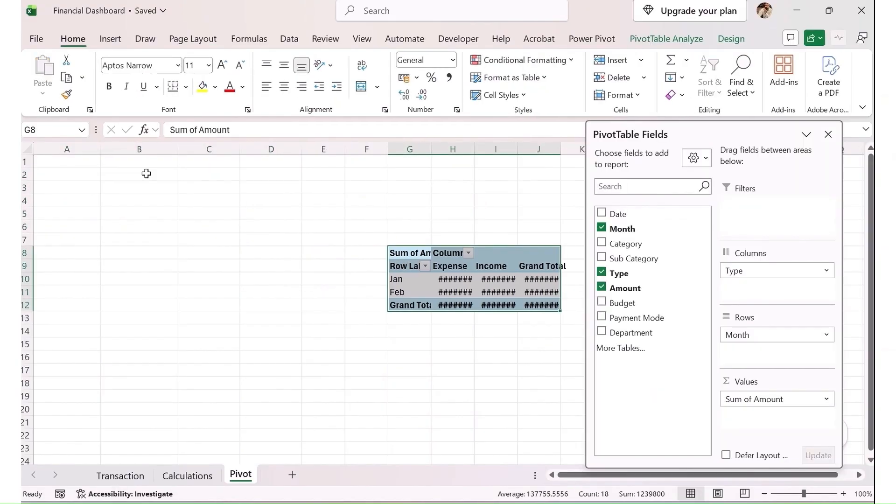
Enter the heading "Monthly Revenue & Expense" in cell A1 and format it bold with a larger font
left_click(66, 162)
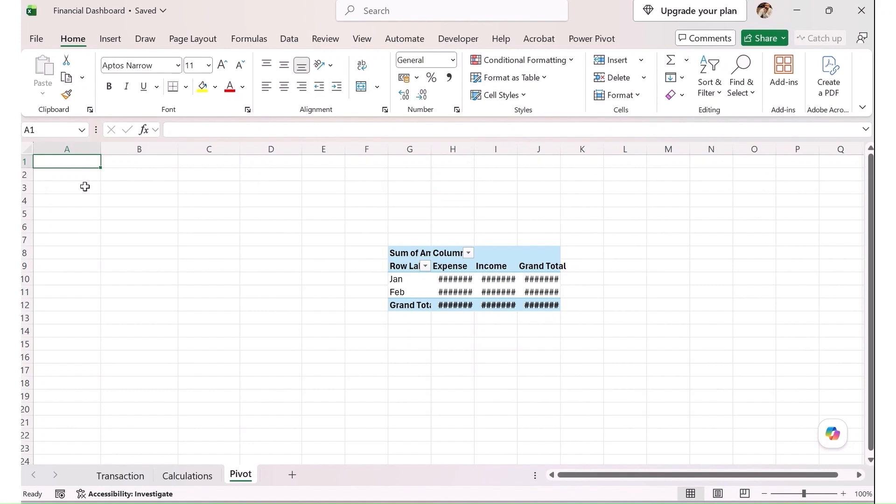
type("Monthly")
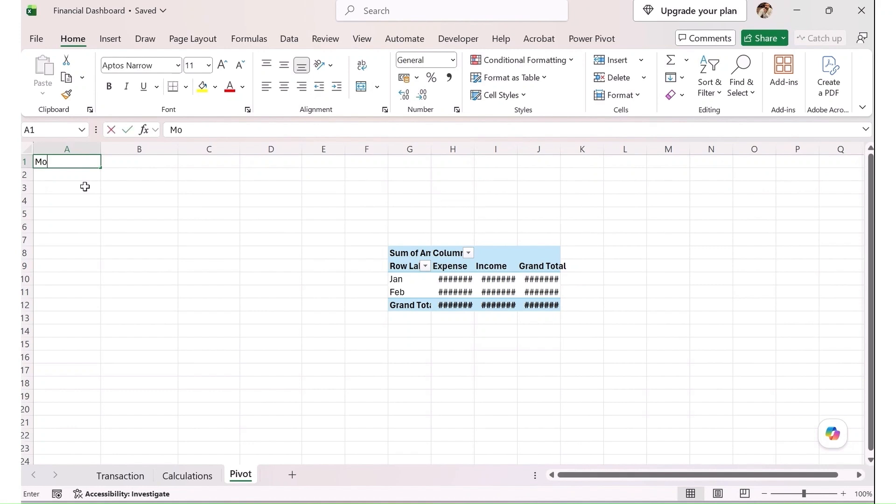
type(" Revenue")
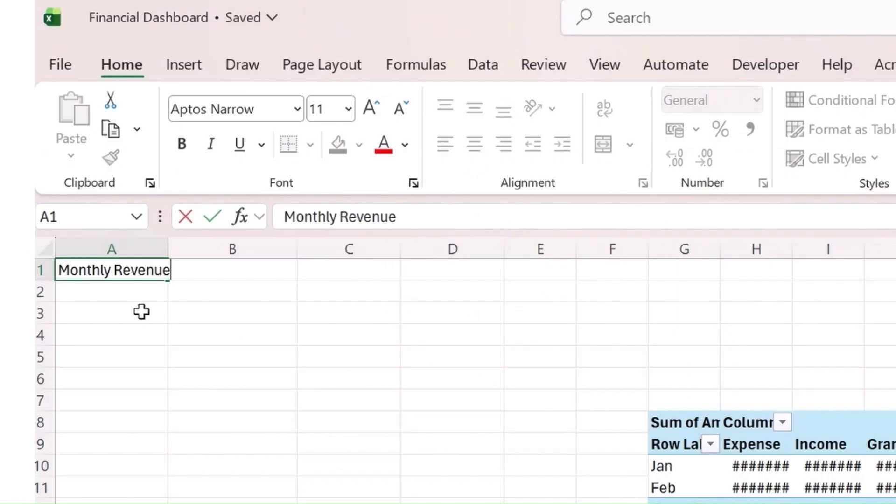
key("BackSpace")
key("BackSpace")
key("BackSpace")
type("nue ^ER")
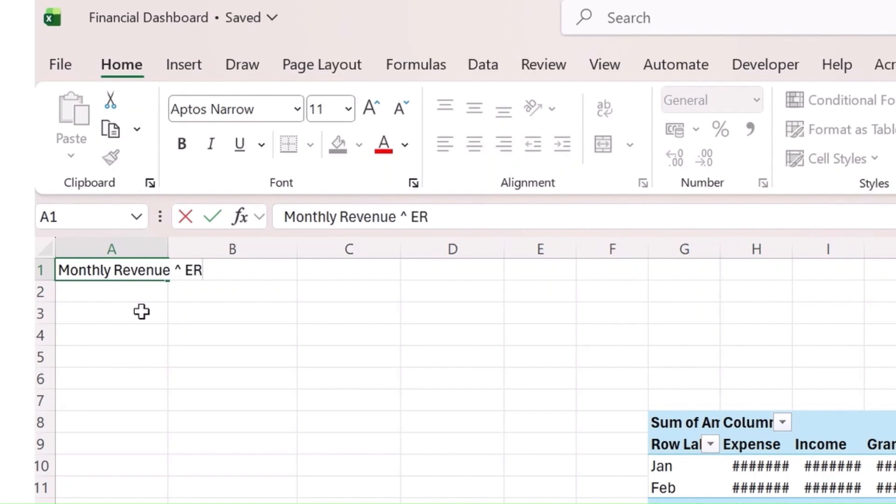
key("BackSpace")
key("BackSpace")
key("BackSpace")
key("BackSpace")
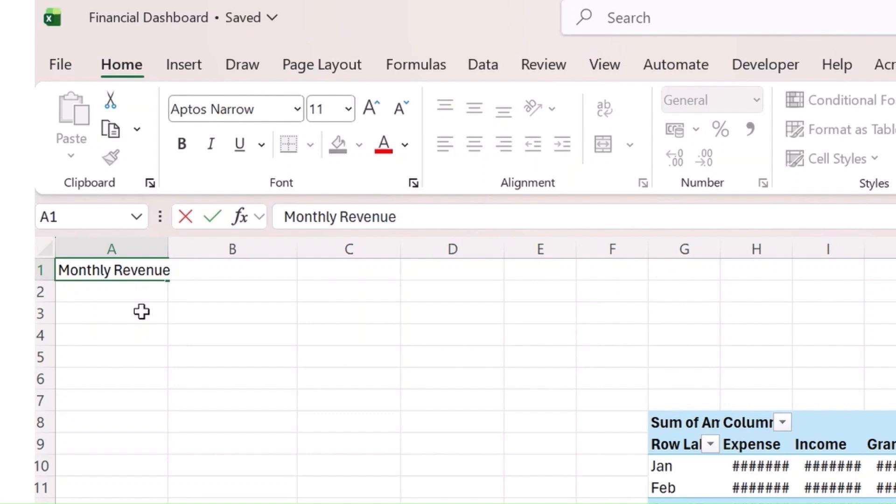
type("& Expense")
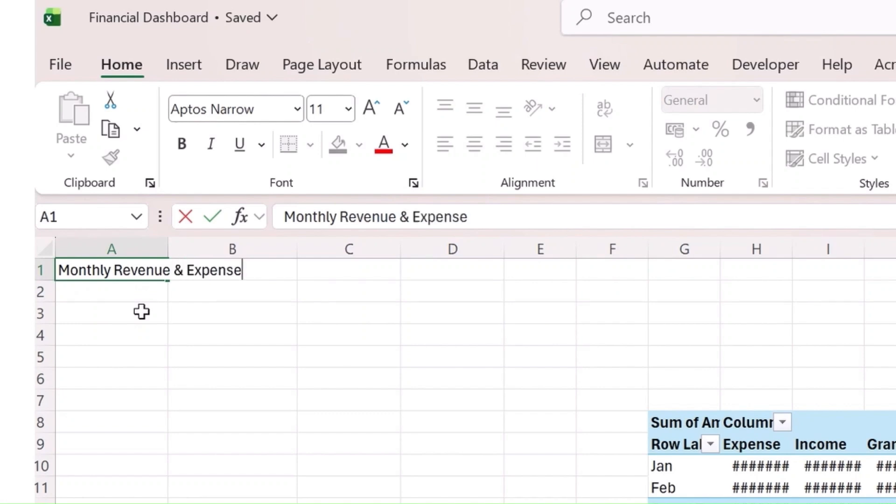
key("Return")
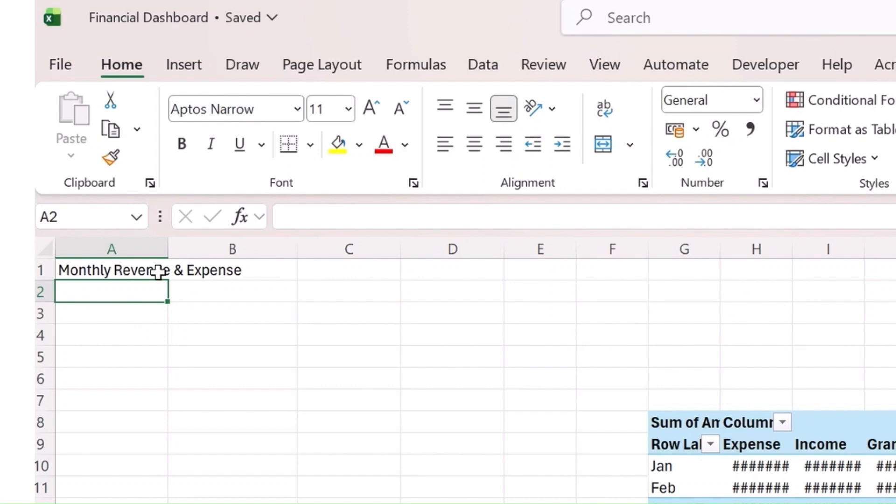
left_click(115, 268)
key("ctrl+b")
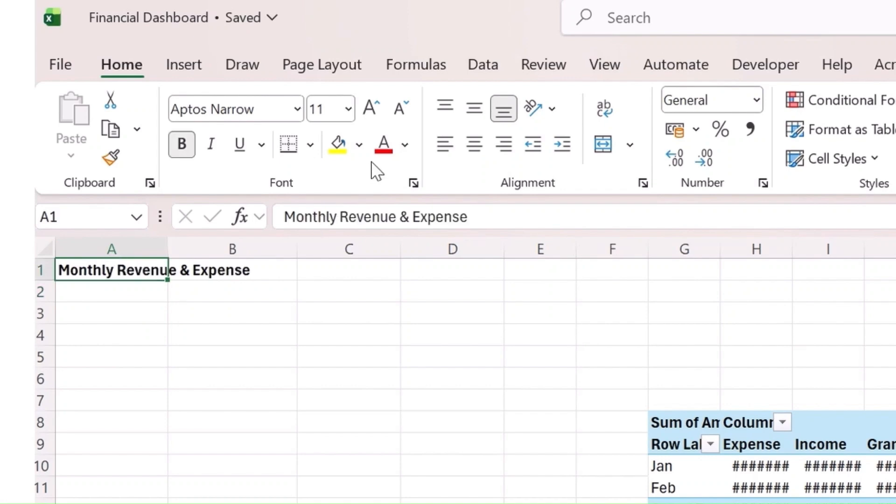
Close the PivotTable field list and autofit columns G to J to the PivotTable's contents
left_click(685, 422)
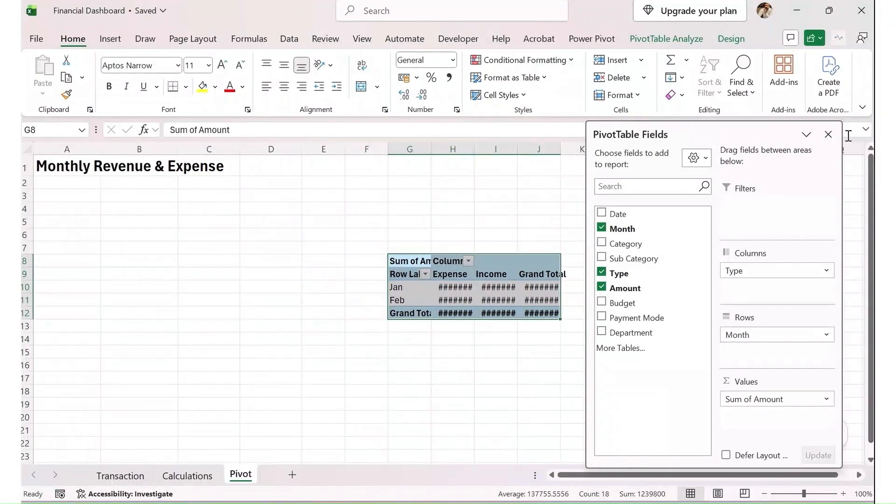
left_click(829, 135)
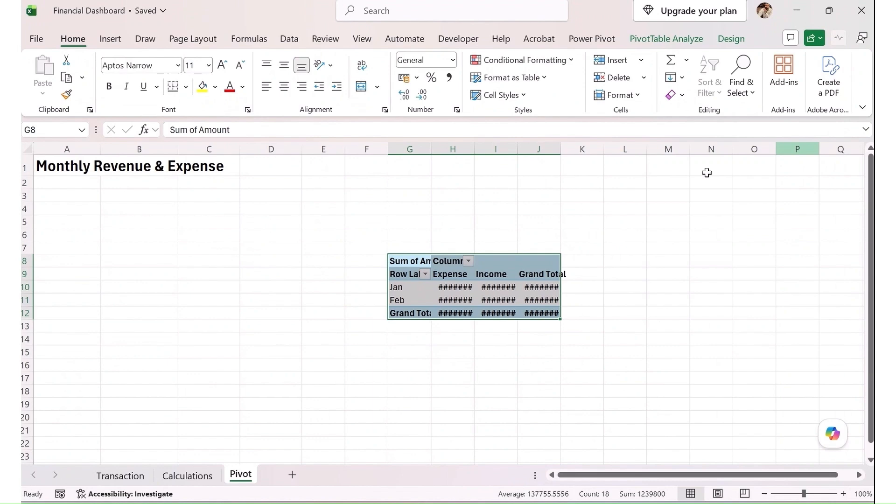
left_click_drag(420, 150, 540, 150)
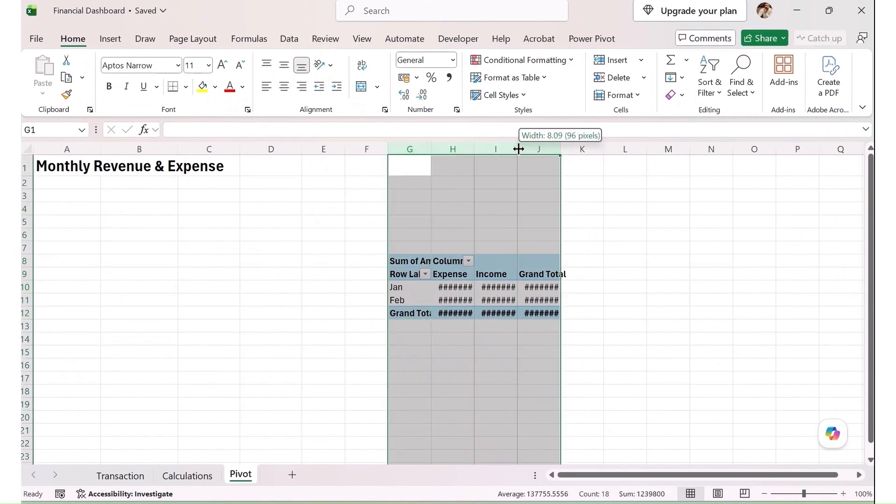
double_click(517, 149)
Apply the Light Turquoise, Pivot Style Light 19 style to the PivotTable
left_click(521, 301)
mouse_move(521, 301)
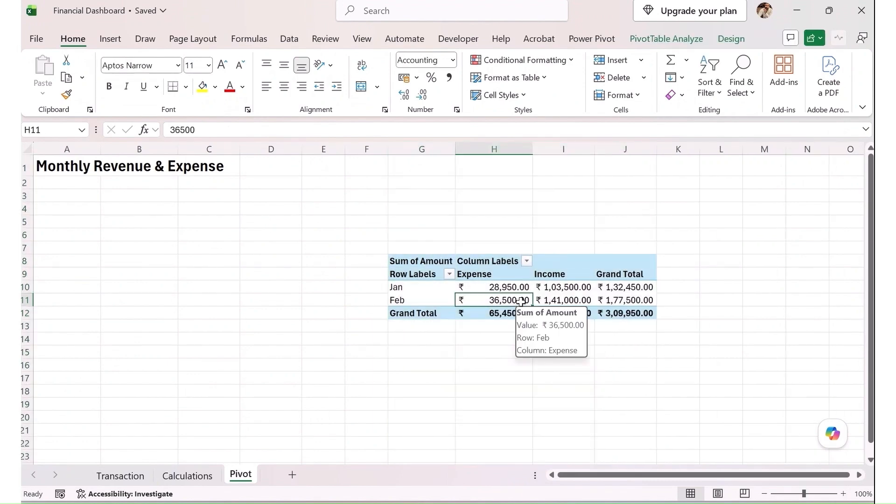
left_click(731, 38)
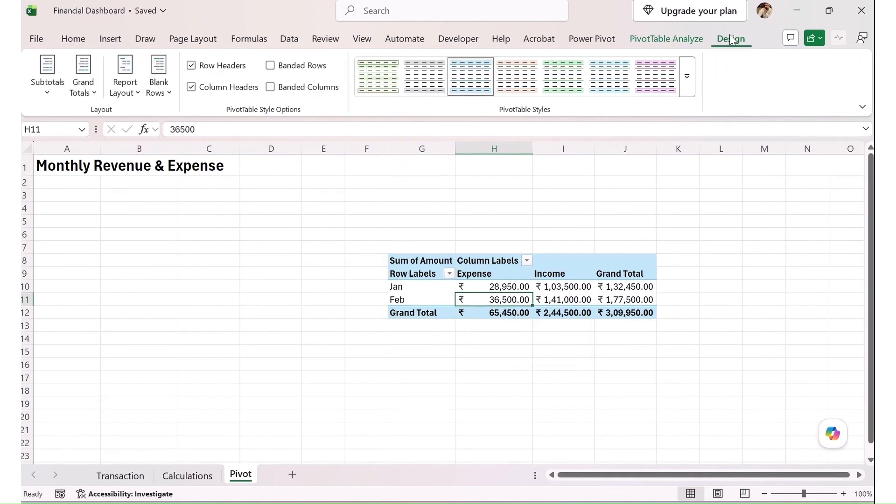
left_click(618, 87)
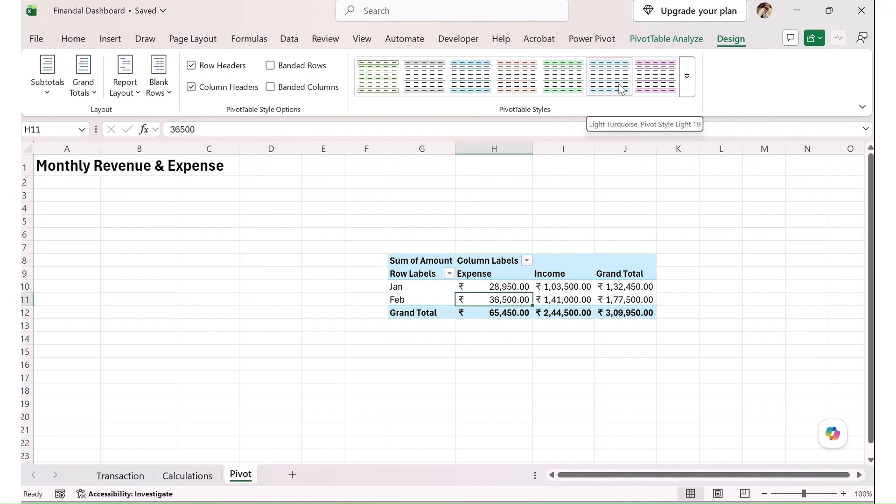
Turn off the PivotTable's grand totals for both rows and columns
left_click(130, 93)
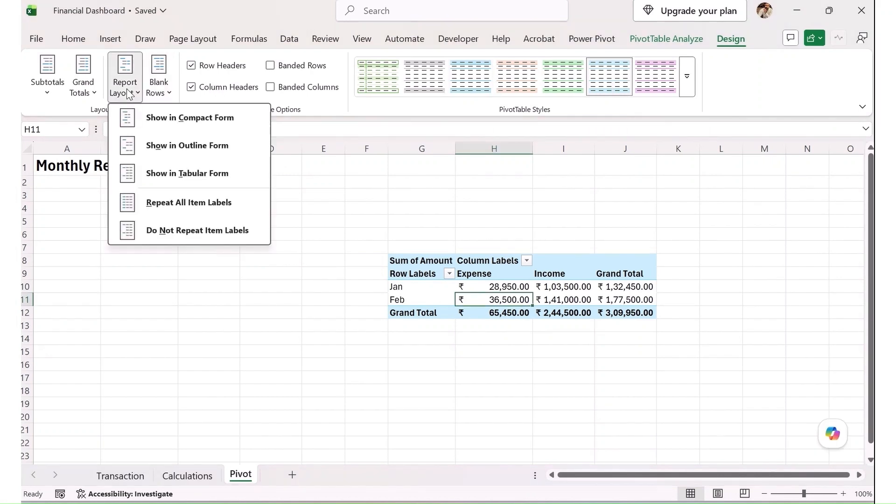
left_click(91, 93)
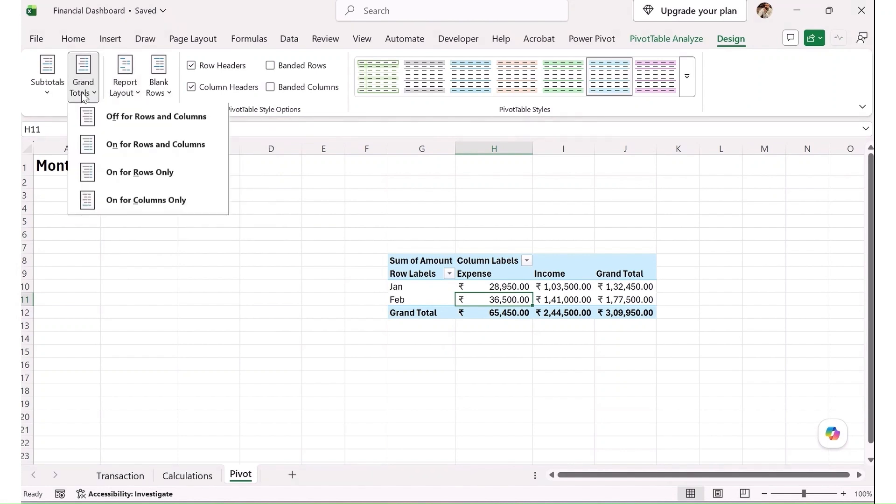
left_click(143, 129)
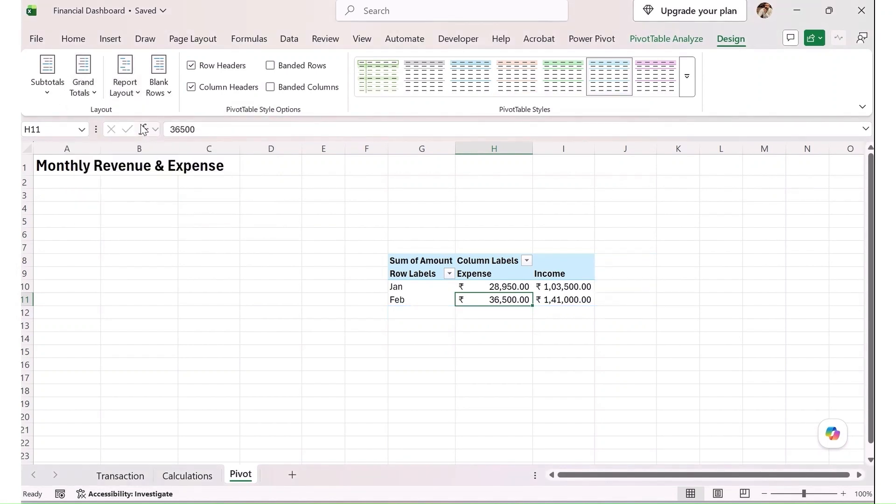
Sort the PivotTable's month row labels from A to Z
left_click(448, 275)
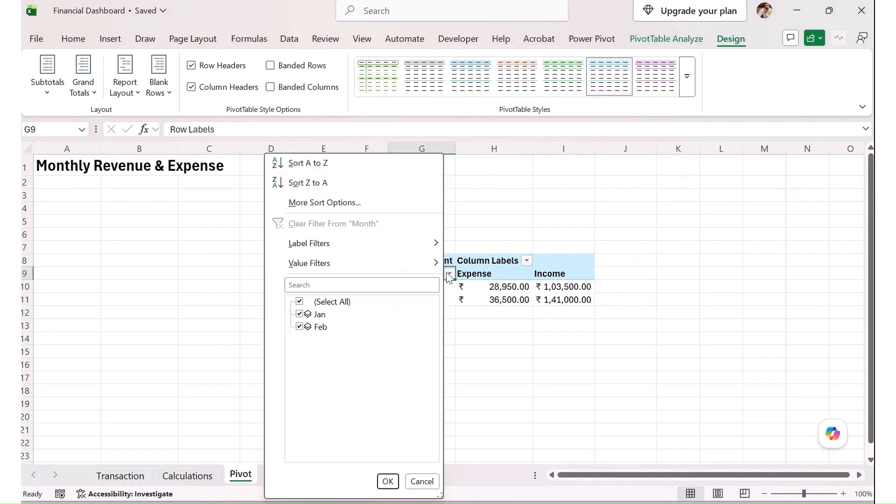
left_click(307, 163)
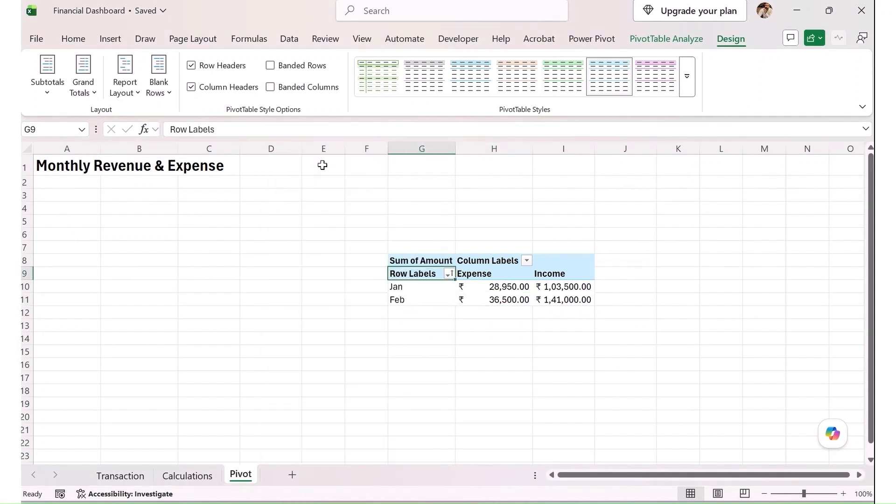
left_click(430, 290)
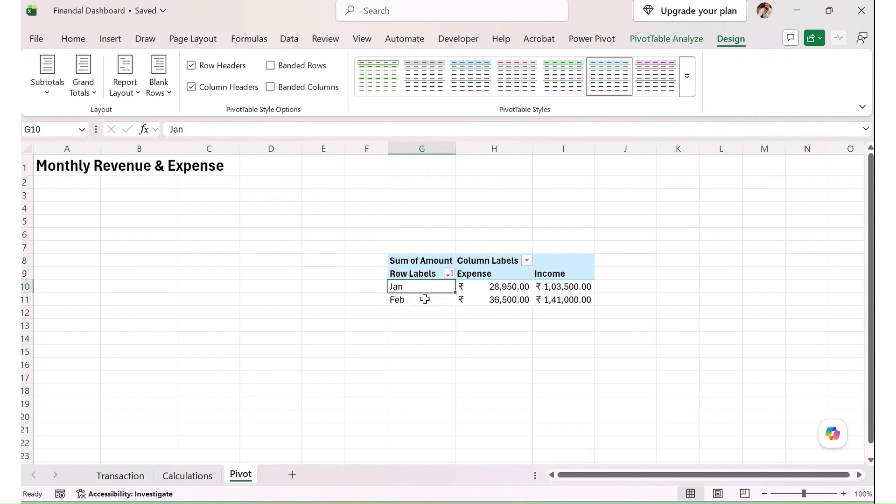
left_click(432, 300)
key("Left")
key("Left")
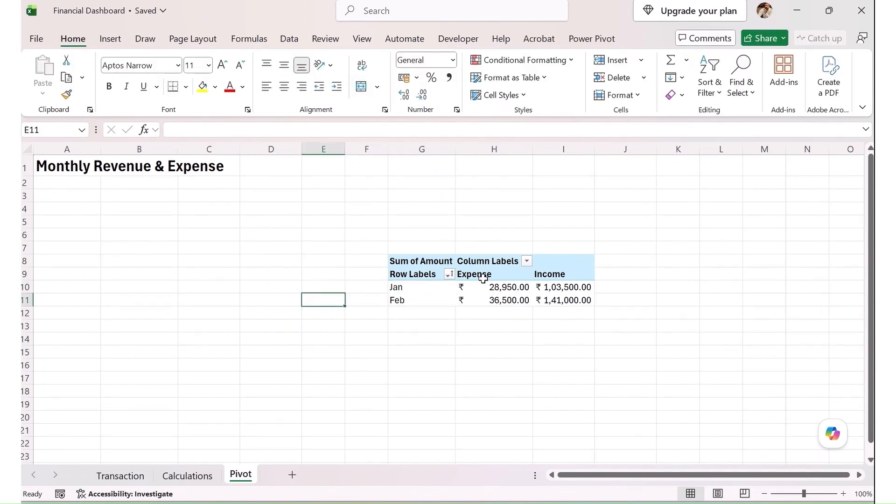
Move the whole PivotTable from G8 to cell A2, directly under the heading
left_click_drag(422, 262, 563, 298)
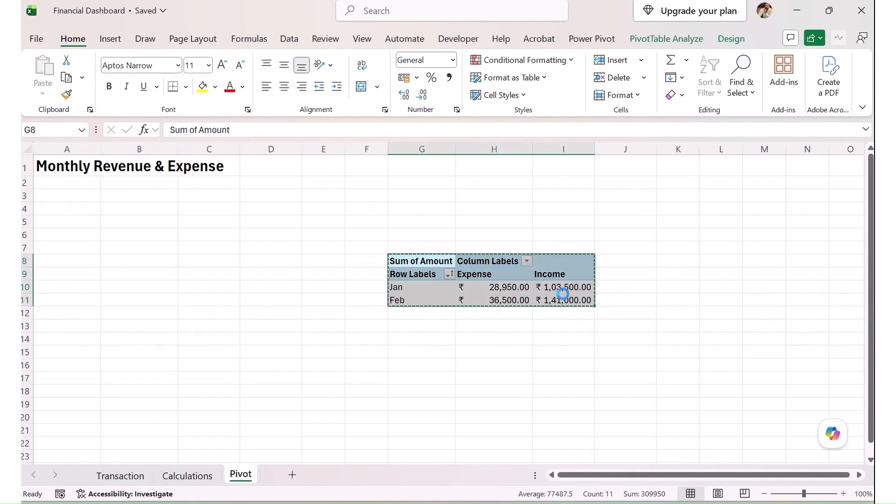
key("ctrl+c")
left_click(76, 186)
key("ctrl+v")
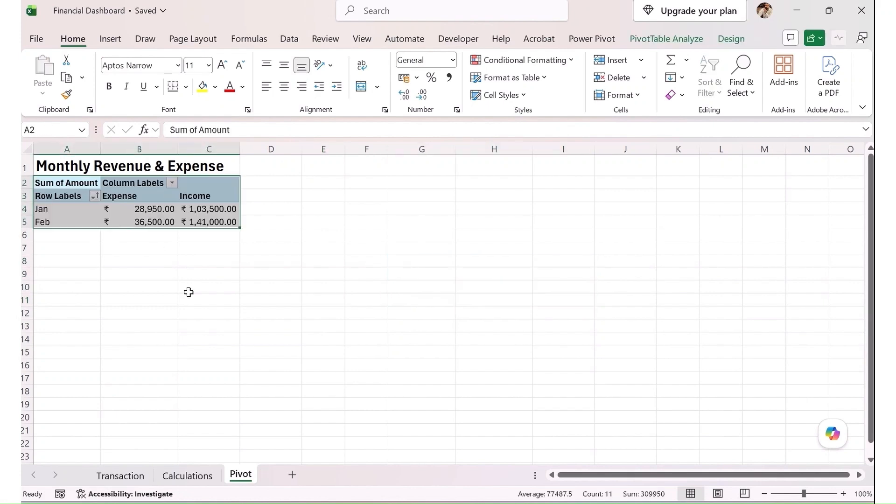
left_click(188, 290)
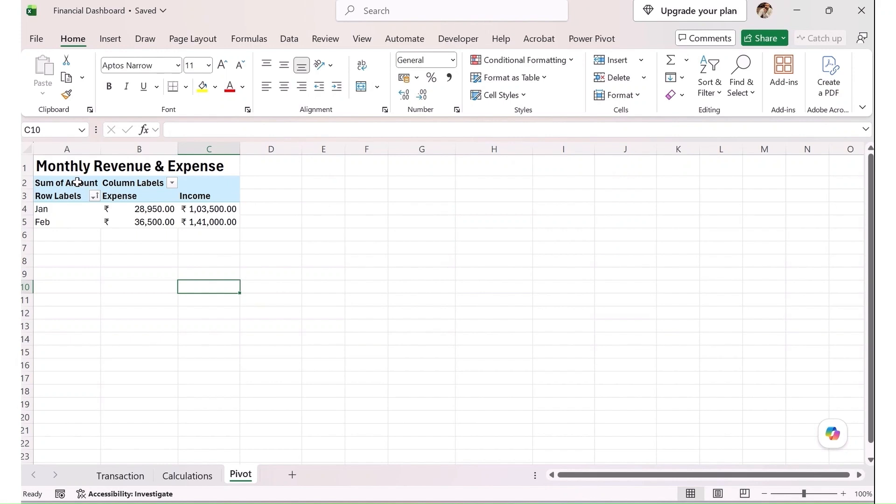
Copy the PivotTable in A2:C5 and paste the duplicate at cell E2
left_click_drag(80, 186, 210, 227)
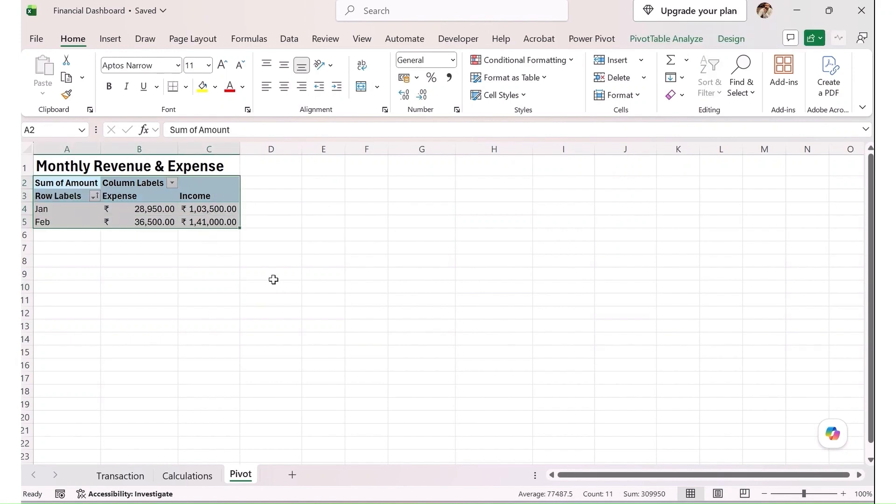
key("ctrl+c")
left_click(326, 183)
key("ctrl+v")
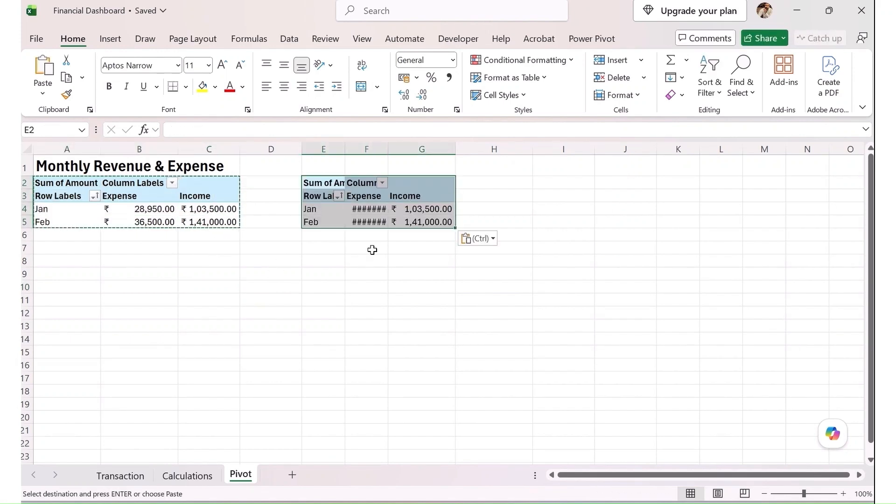
key("Escape")
Show the field list for the duplicate PivotTable and remove its Month, Type and Amount fields
left_click(666, 39)
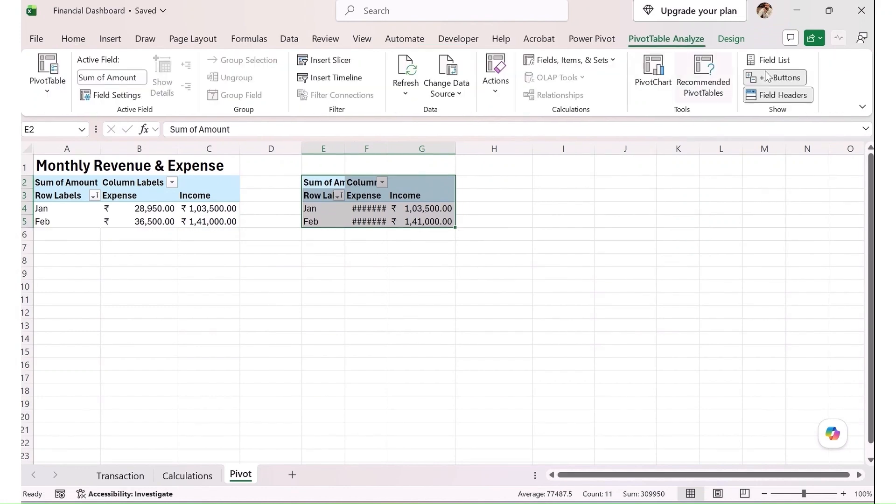
left_click(781, 61)
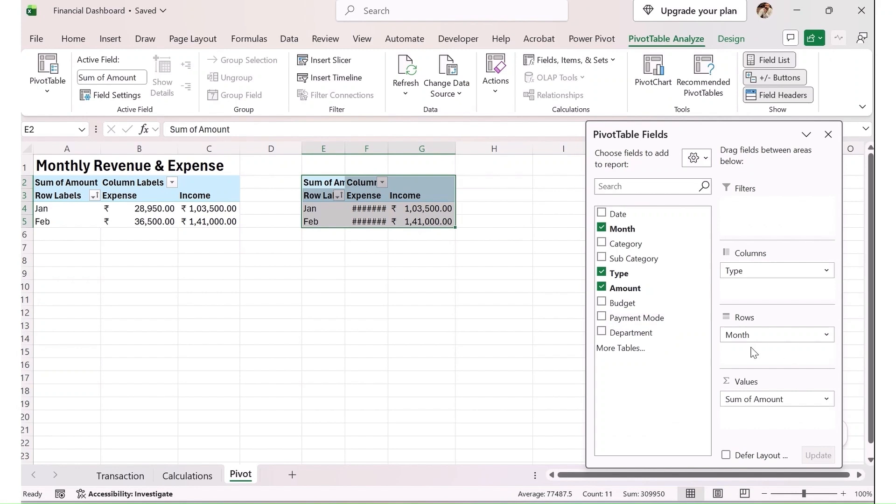
left_click_drag(750, 335, 672, 329)
left_click_drag(775, 271, 663, 303)
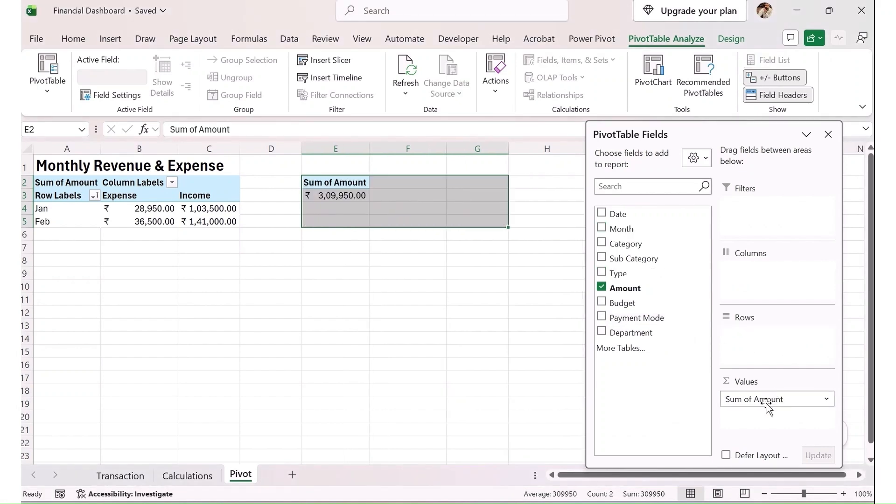
left_click(626, 288)
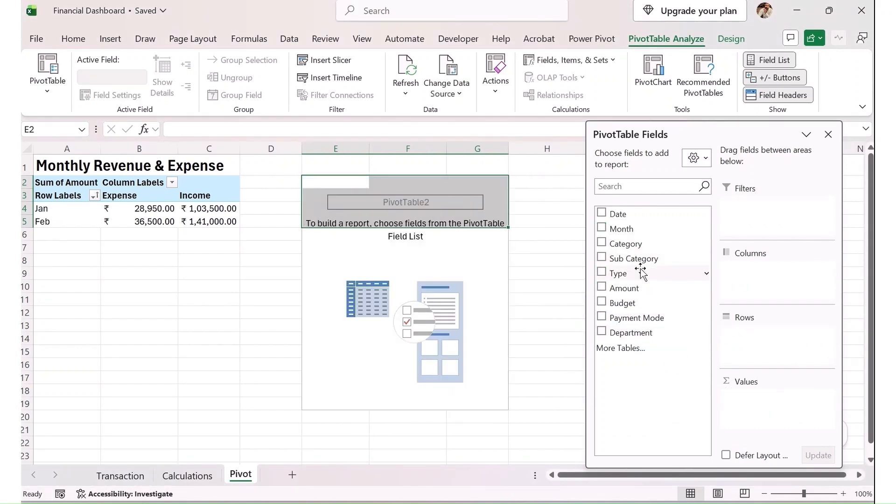
Lay out the second PivotTable with Category as rows, Sum of Amount as values and Type as report filter
left_click(601, 243)
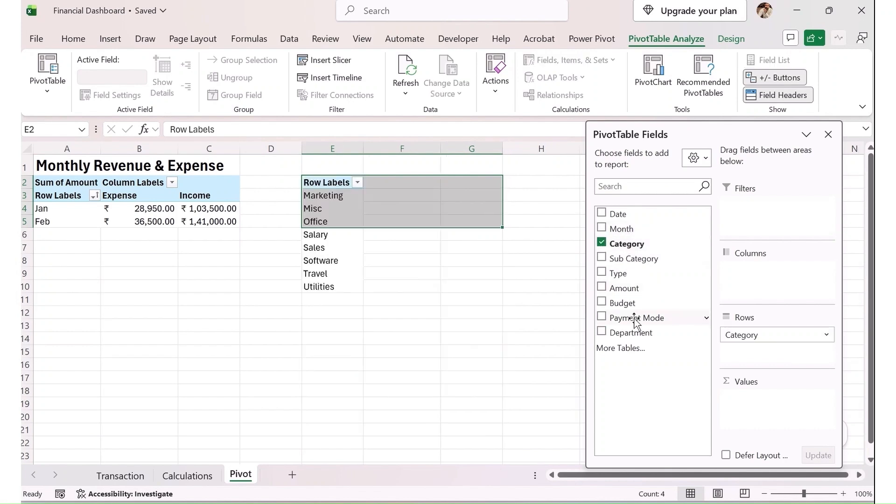
left_click(601, 288)
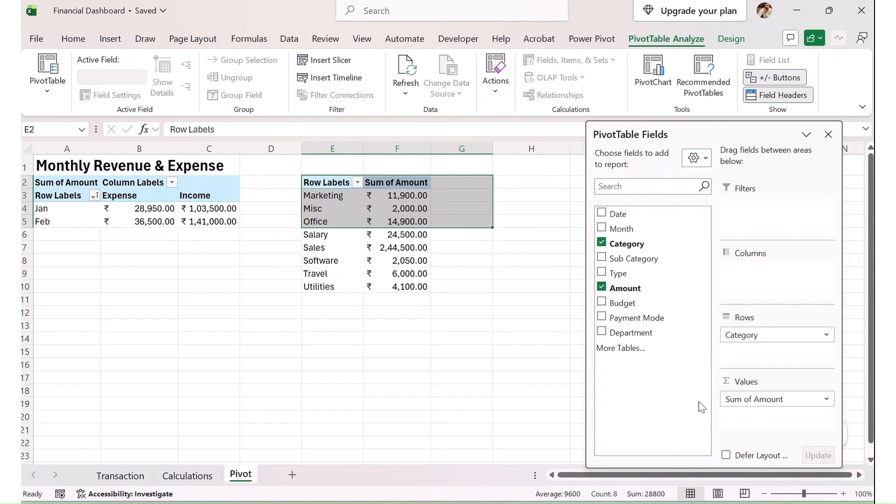
left_click_drag(625, 275, 752, 215)
left_click(827, 206)
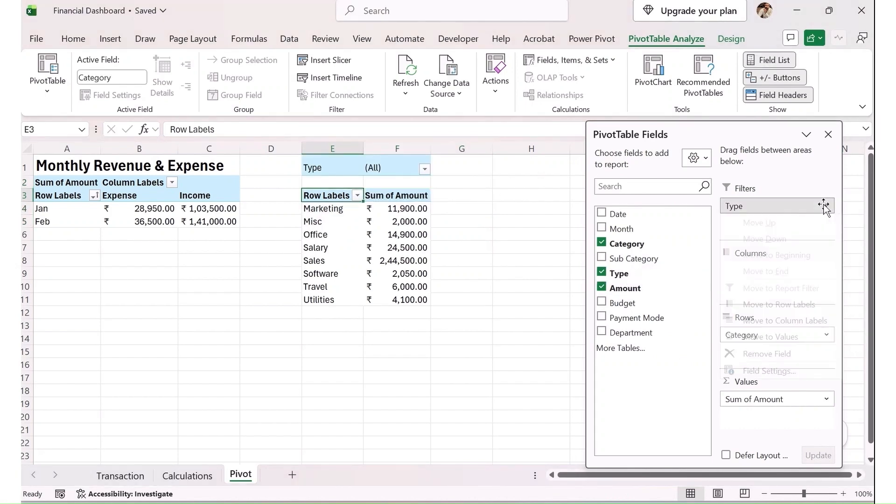
Filter the category PivotTable by Type so that only Expense is included
left_click(423, 168)
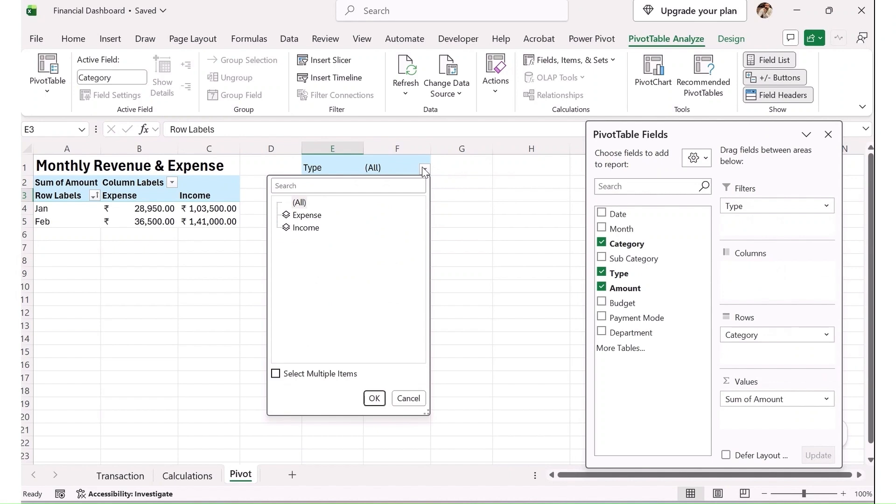
left_click(317, 217)
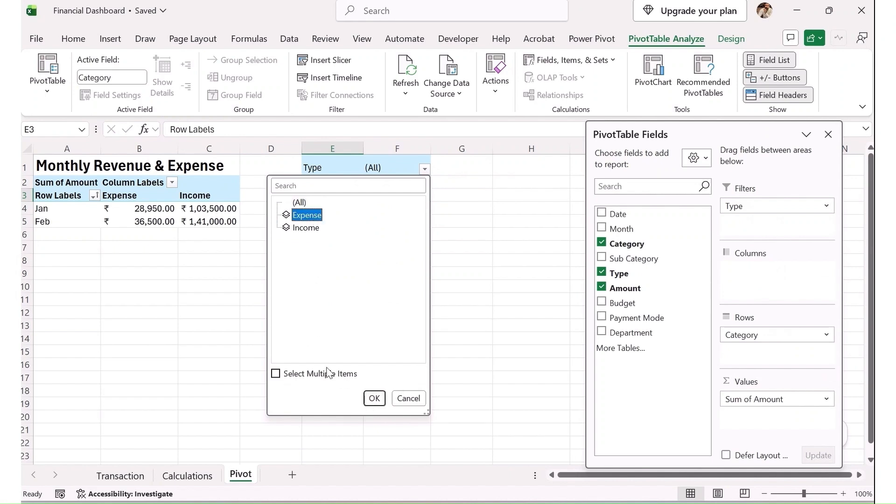
left_click(372, 403)
left_click(400, 222)
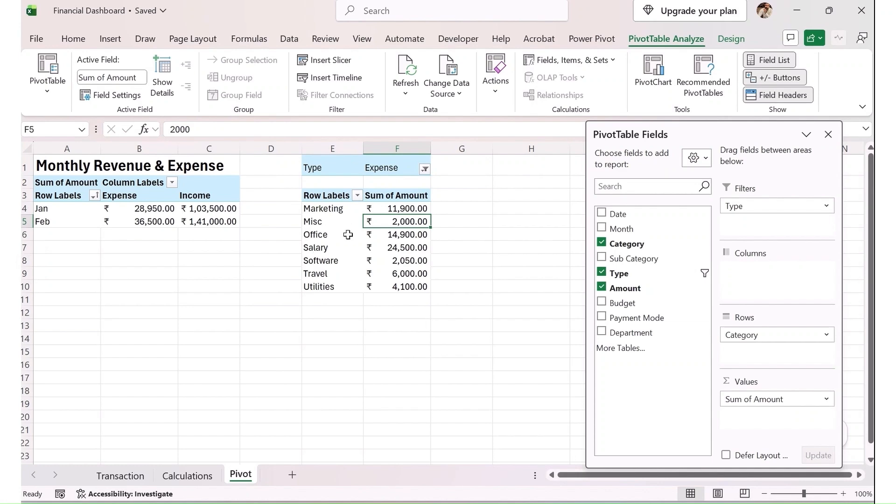
key("Up")
key("Up")
key("Left")
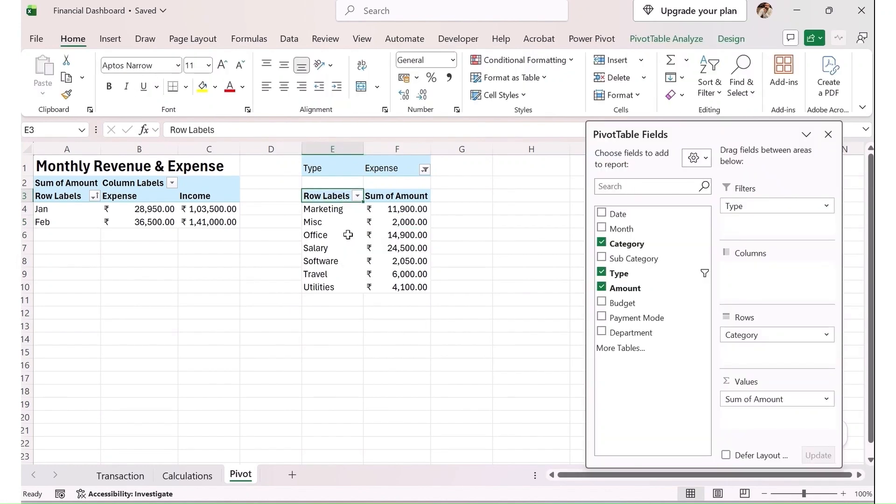
key("Down")
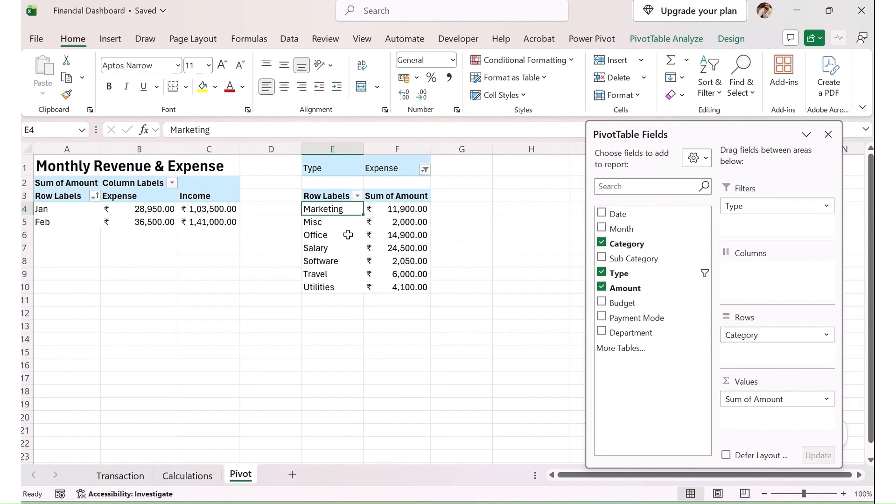
Insert a Line with Markers PivotChart based on the monthly revenue and expense PivotTable
key("Left")
key("Left")
key("Left")
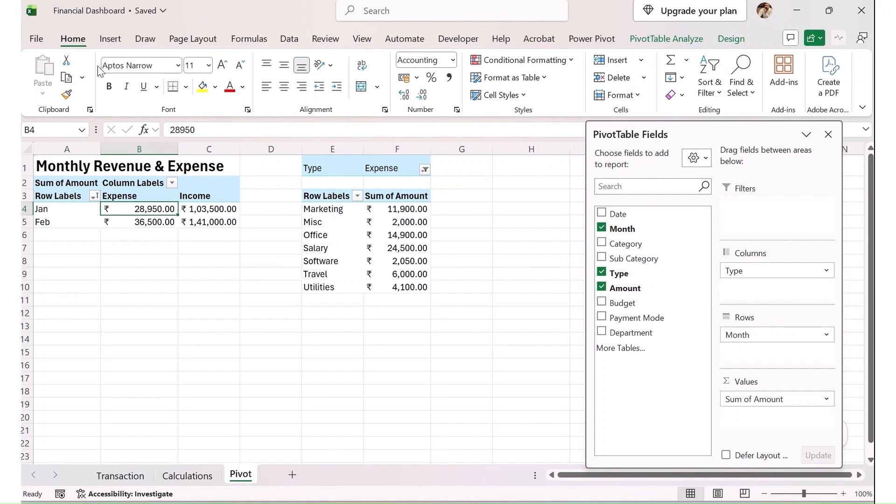
left_click(110, 38)
left_click(322, 89)
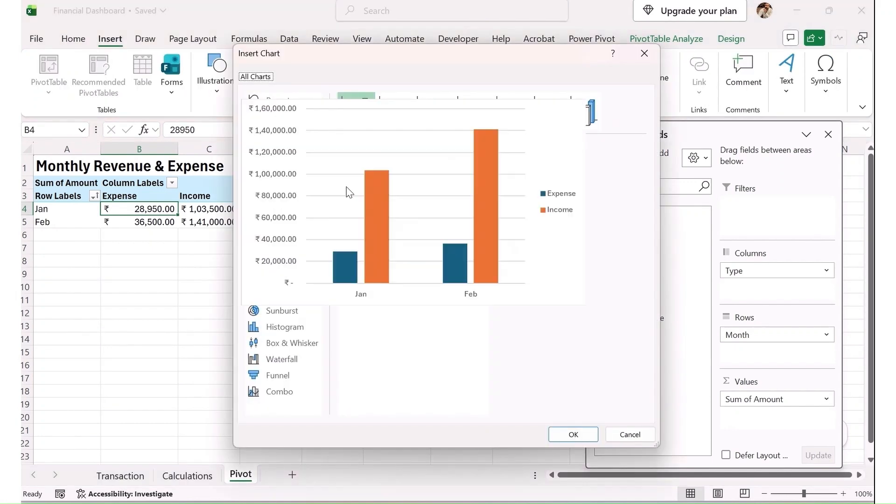
left_click(285, 149)
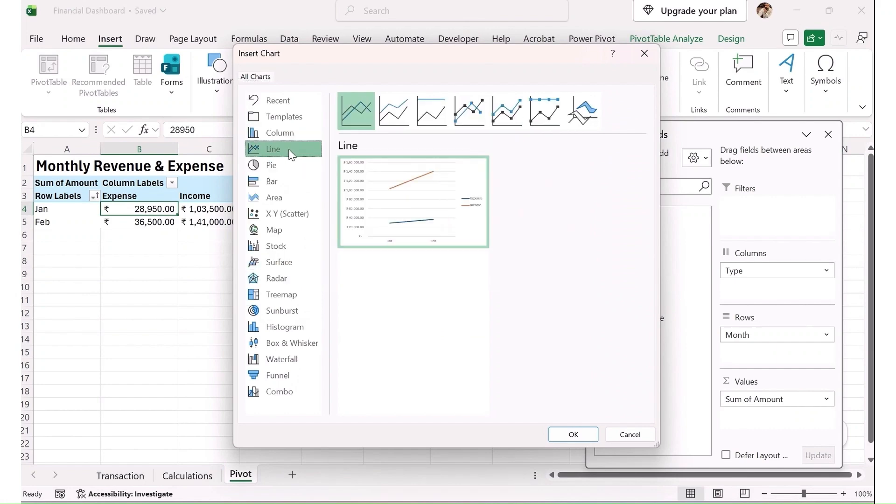
left_click(425, 114)
left_click(395, 112)
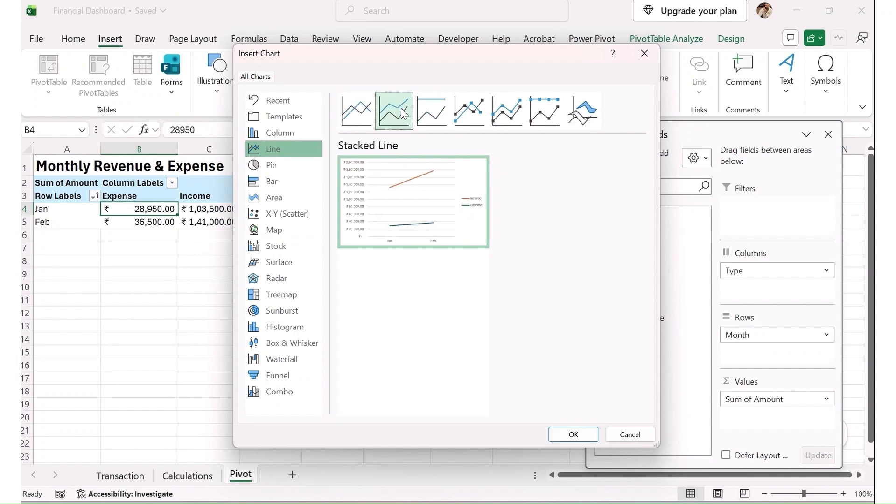
left_click(481, 119)
left_click(508, 114)
left_click(482, 117)
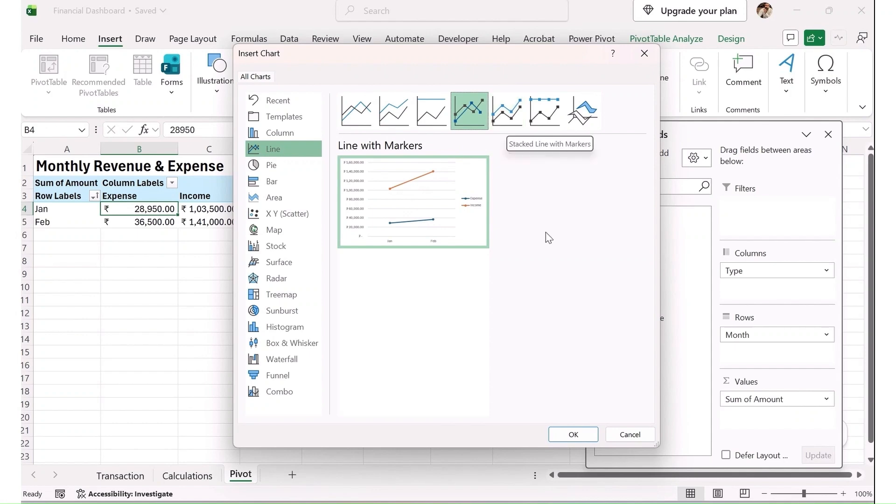
left_click(567, 435)
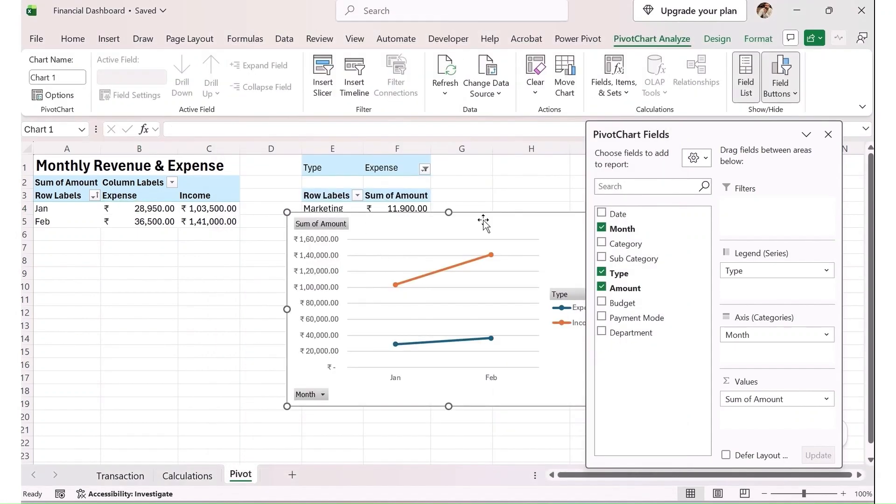
Shrink the chart to fit below the monthly PivotTable, about rows 6 to 17, and hide all its field buttons
left_click_drag(391, 226, 164, 231)
left_click_drag(383, 221, 244, 253)
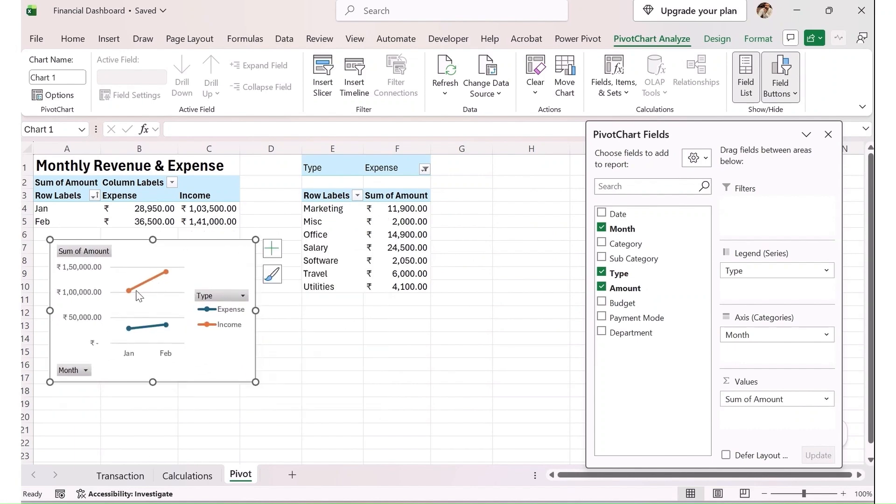
right_click(102, 259)
right_click(99, 257)
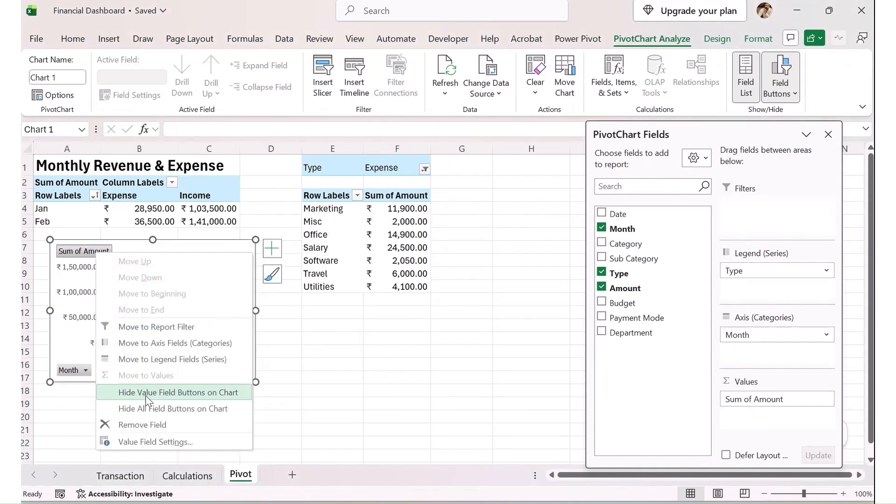
left_click(159, 410)
Delete the legend and the vertical value axis from the monthly line chart
left_click(235, 324)
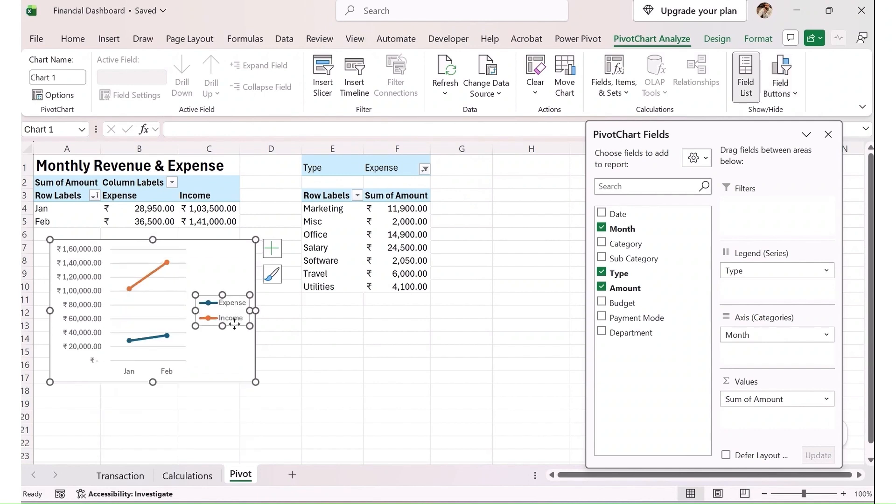
key("Delete")
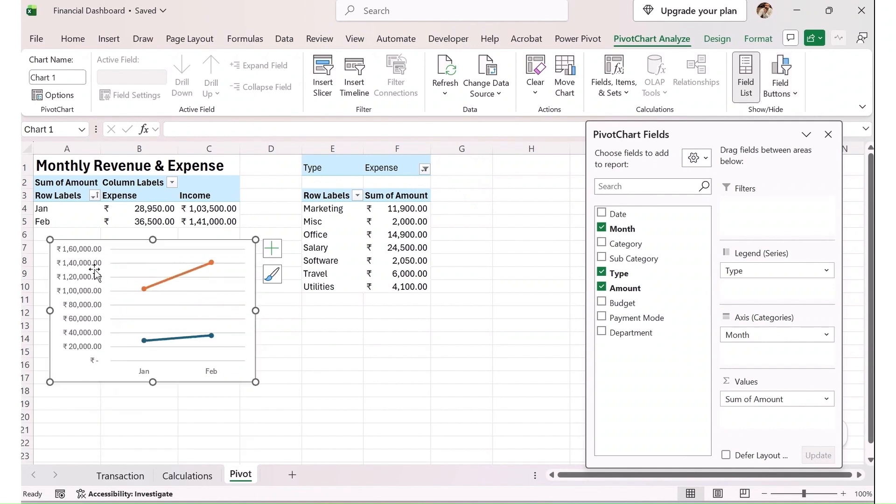
left_click(90, 253)
key("Delete")
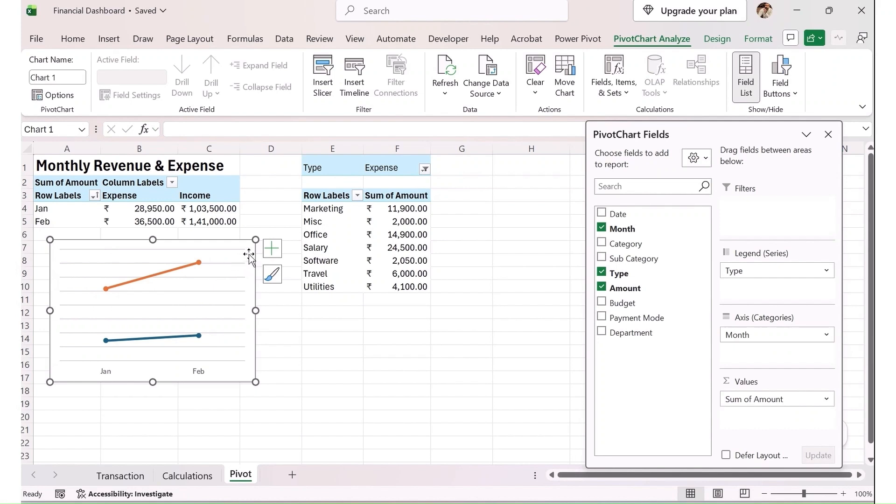
Add a chart title to the monthly line chart, using the heading text from cell A1, "Monthly Revenue & Expense"
left_click(273, 250)
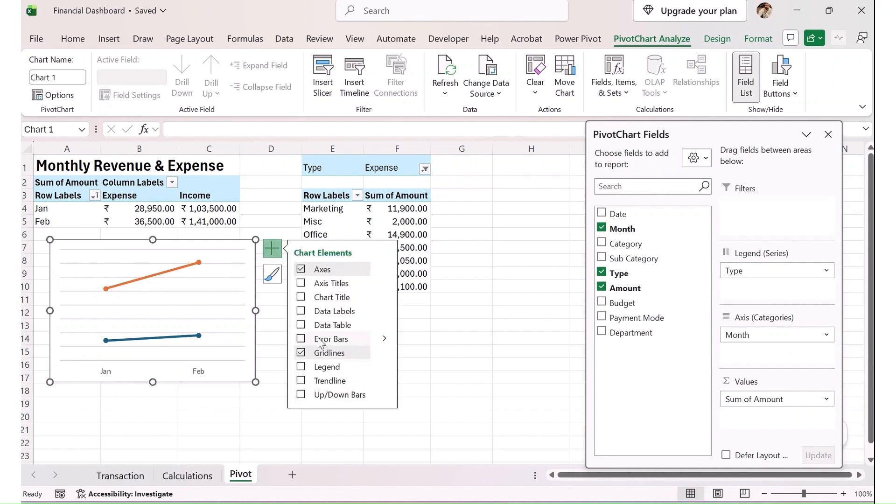
left_click(301, 297)
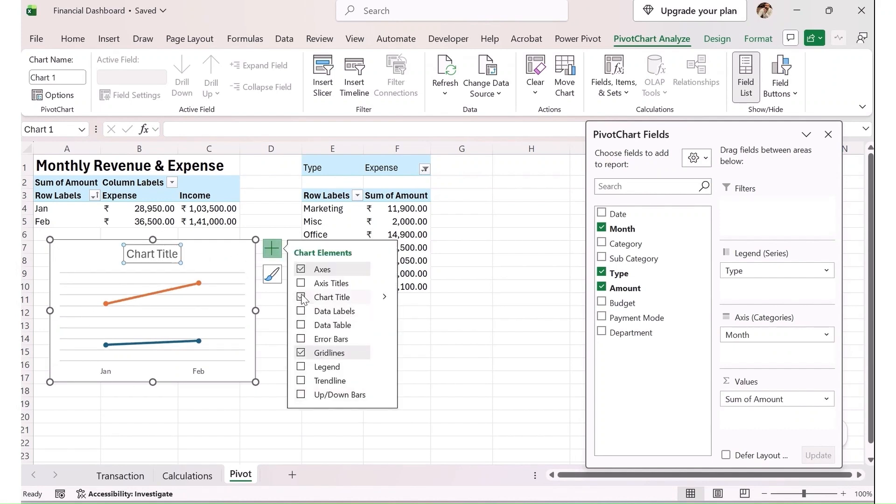
left_click(114, 169)
left_click(64, 165)
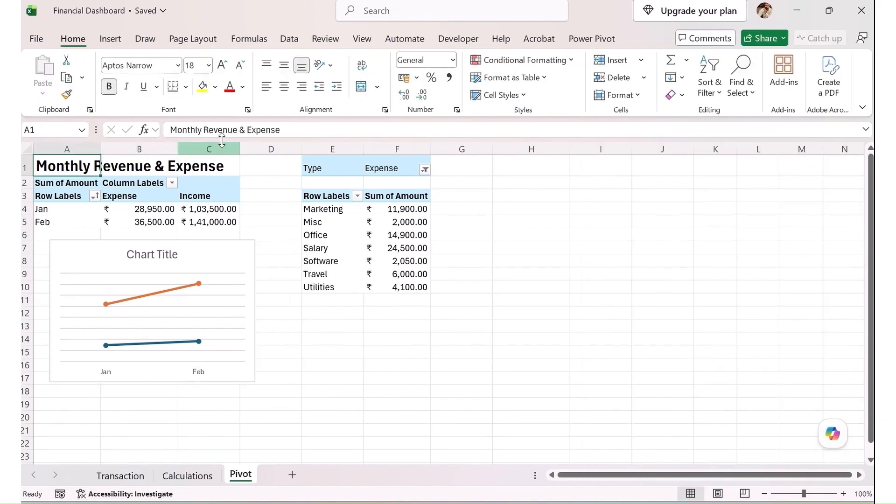
triple_click(309, 130)
key("ctrl+c")
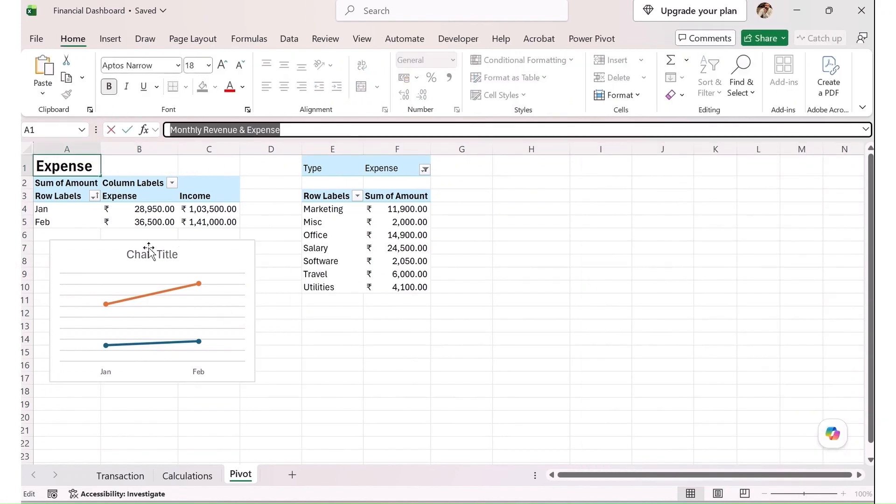
left_click(149, 248)
double_click(141, 256)
key("ctrl+a")
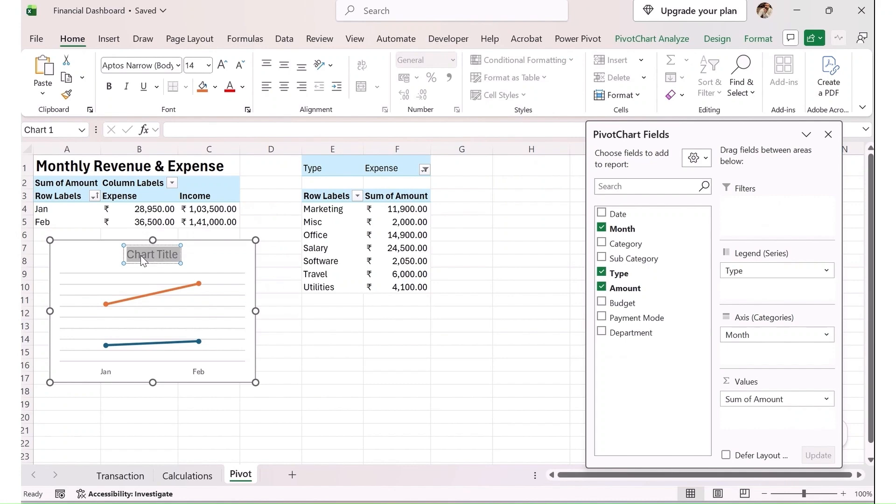
key("ctrl+v")
key("Escape")
left_click(231, 279)
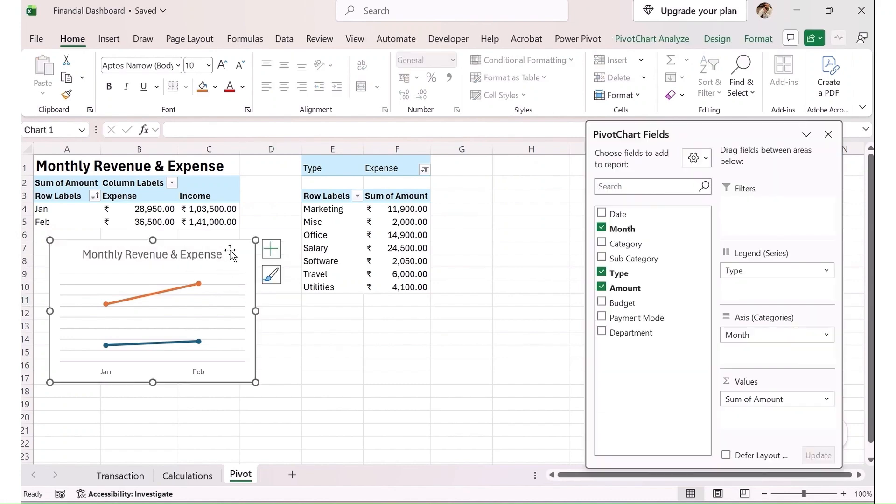
Remove the gridlines from the monthly line chart and fit it directly below its PivotTable, about rows 6 to 14
left_click(273, 249)
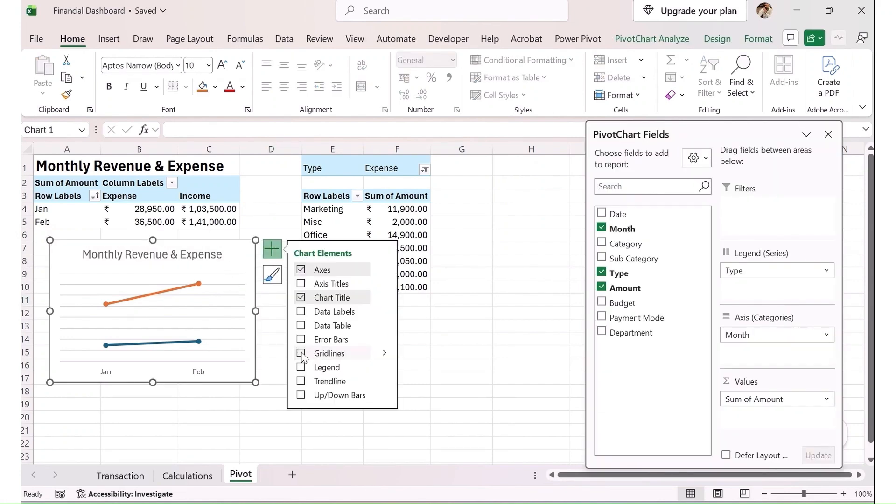
left_click_drag(256, 240, 227, 246)
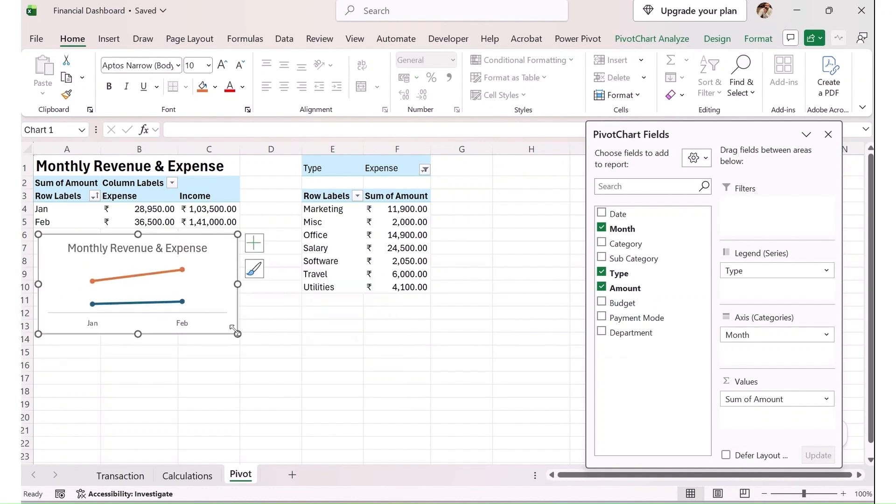
left_click_drag(235, 332, 248, 341)
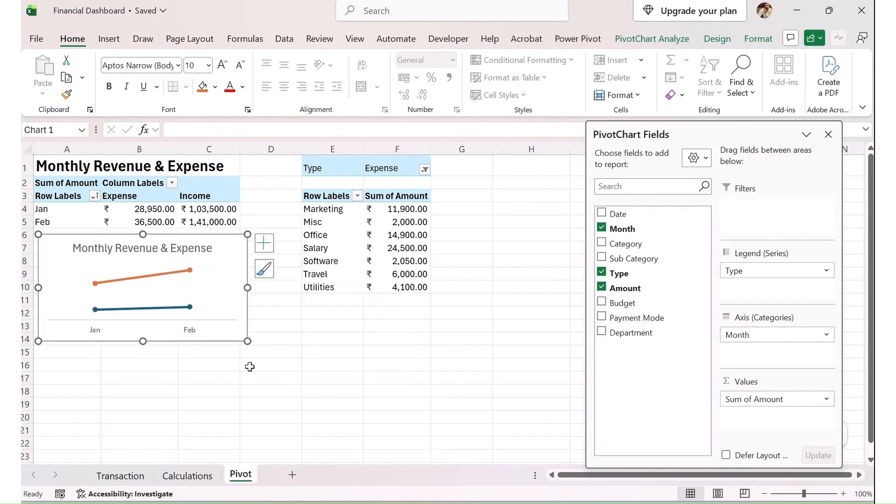
left_click(267, 247)
left_click(293, 306)
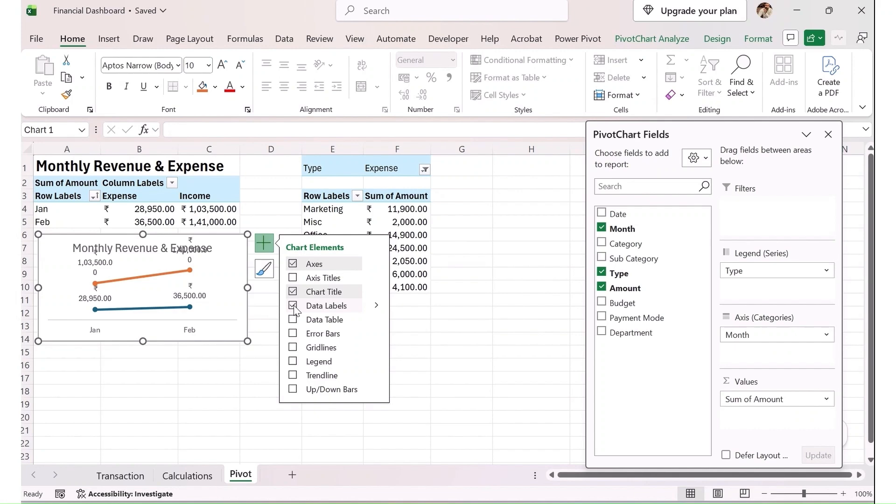
left_click(293, 307)
left_click(223, 394)
left_click(287, 362)
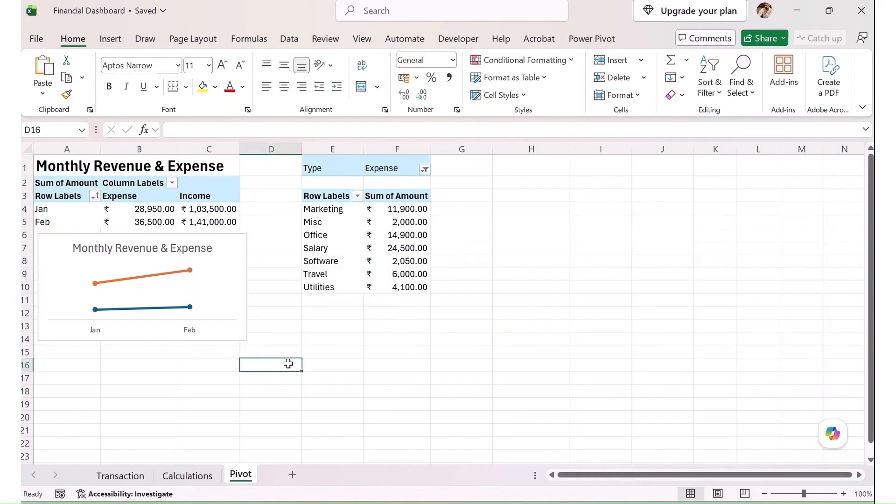
Insert a Doughnut PivotChart based on the expense category PivotTable
left_click(342, 211)
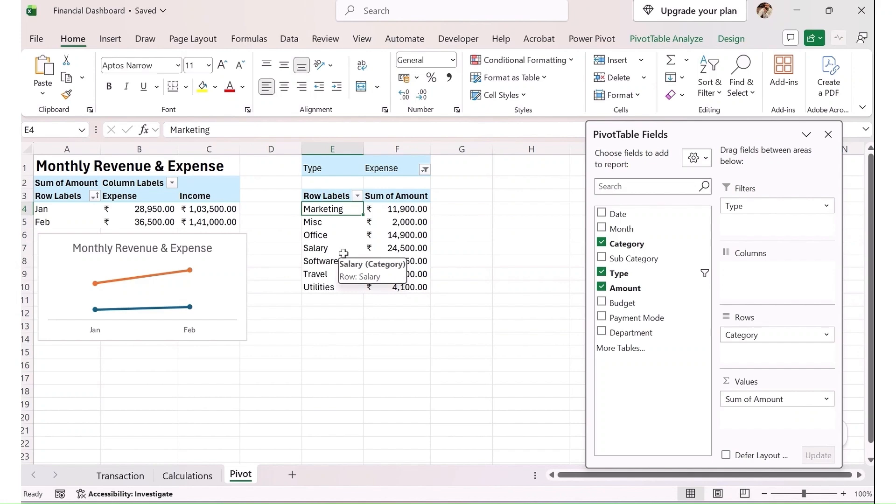
left_click(111, 39)
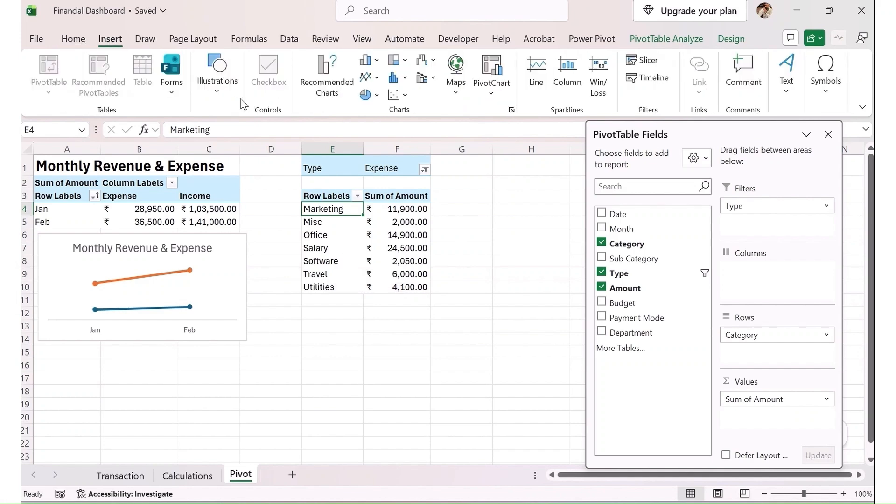
left_click(327, 81)
left_click(256, 77)
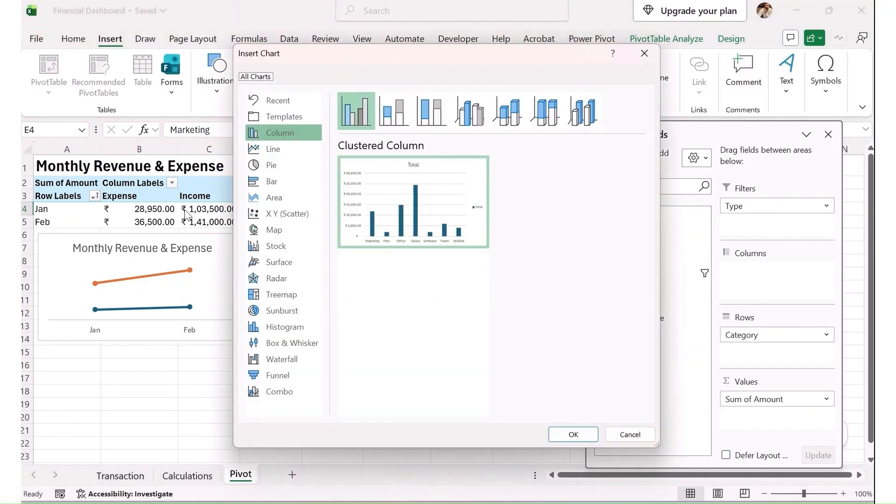
left_click(276, 170)
left_click(508, 111)
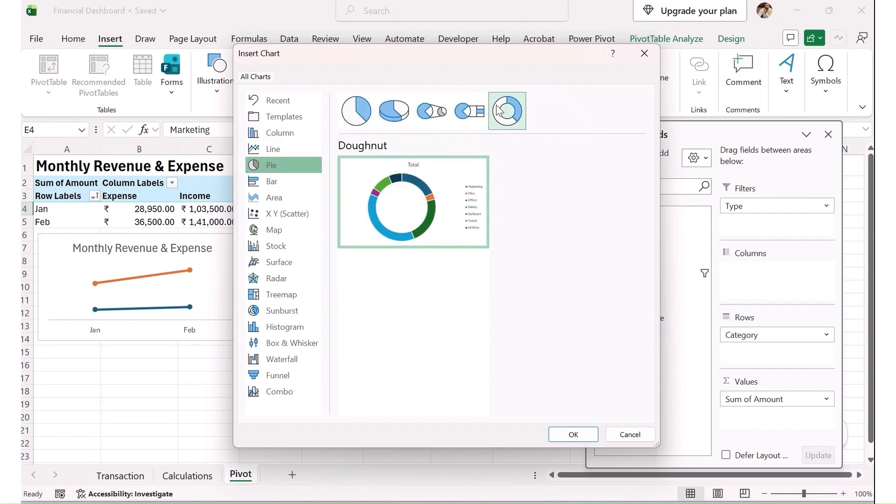
left_click(574, 432)
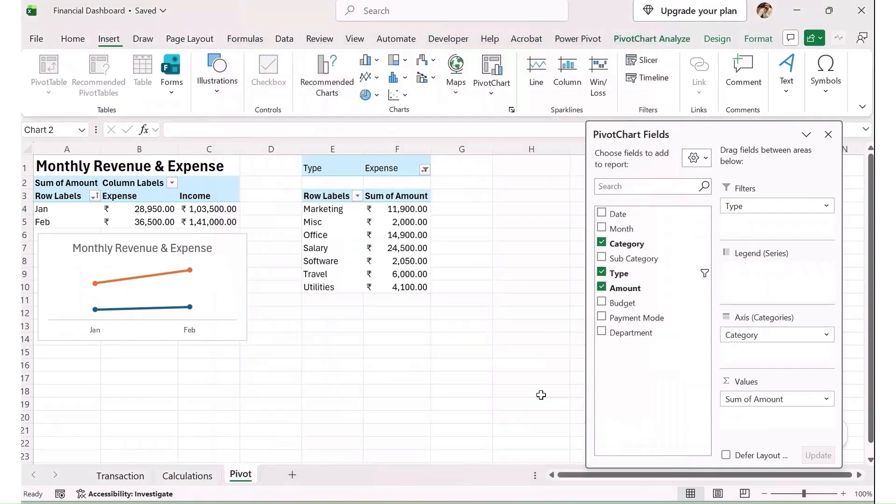
Move the doughnut chart toward the category PivotTable and hide all its field buttons
left_click_drag(482, 230, 431, 242)
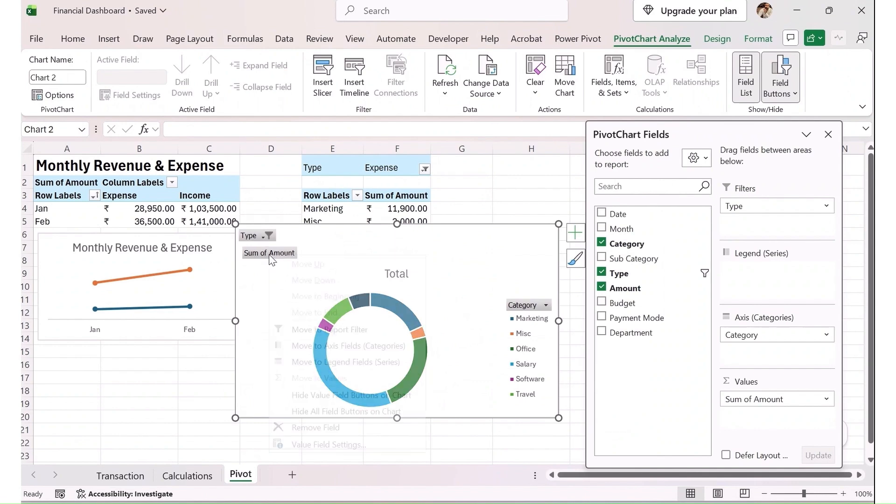
right_click(262, 251)
left_click(348, 411)
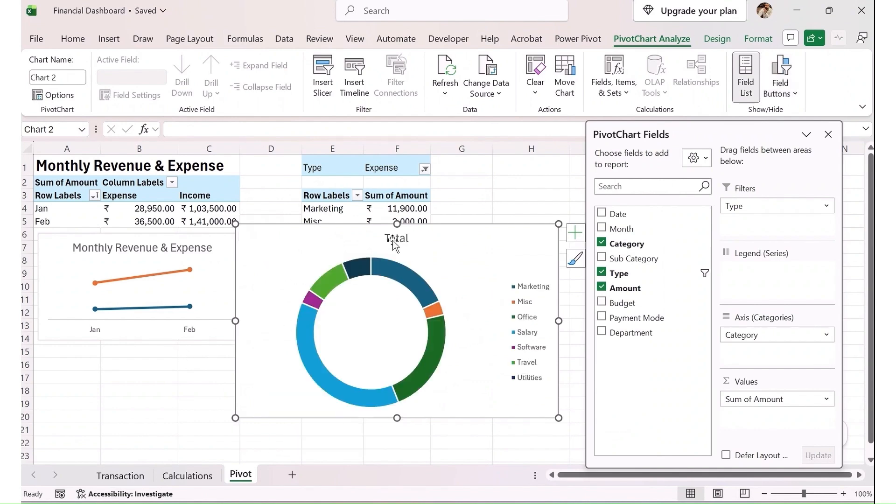
Change the doughnut chart's title to "Expense Breakdown"
left_click(409, 239)
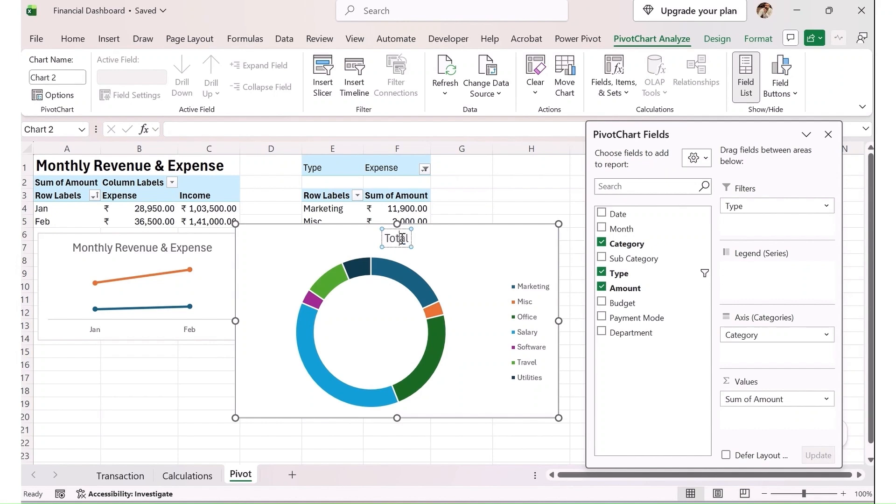
double_click(401, 238)
type("Exx")
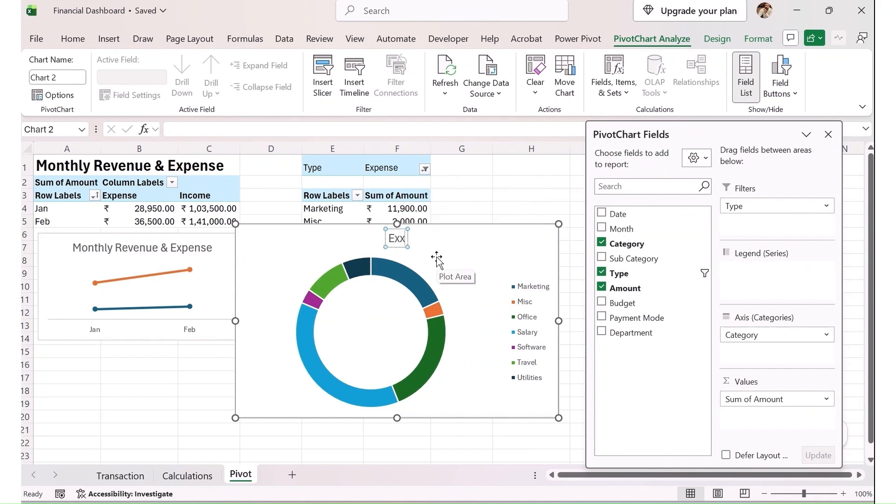
key("BackSpace")
type("pense Bre")
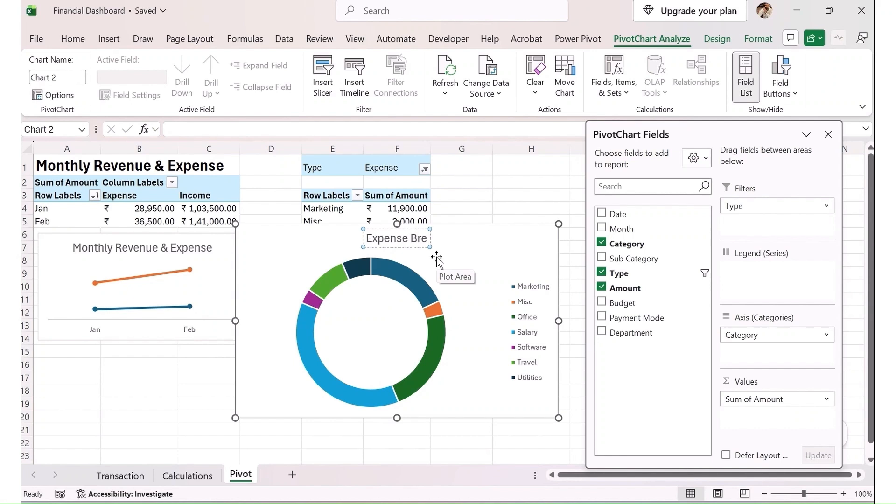
type("akdown")
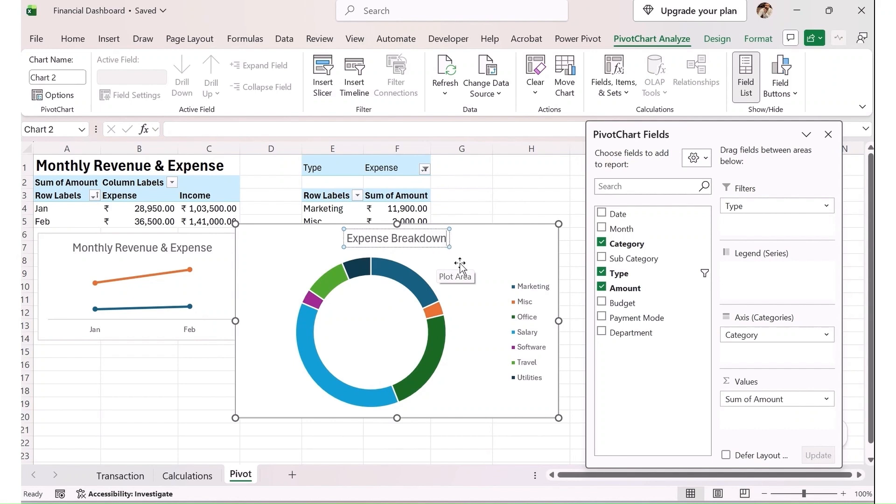
left_click(509, 247)
Add data labels to the doughnut chart and include the percentage and legend key alongside the value
left_click(576, 233)
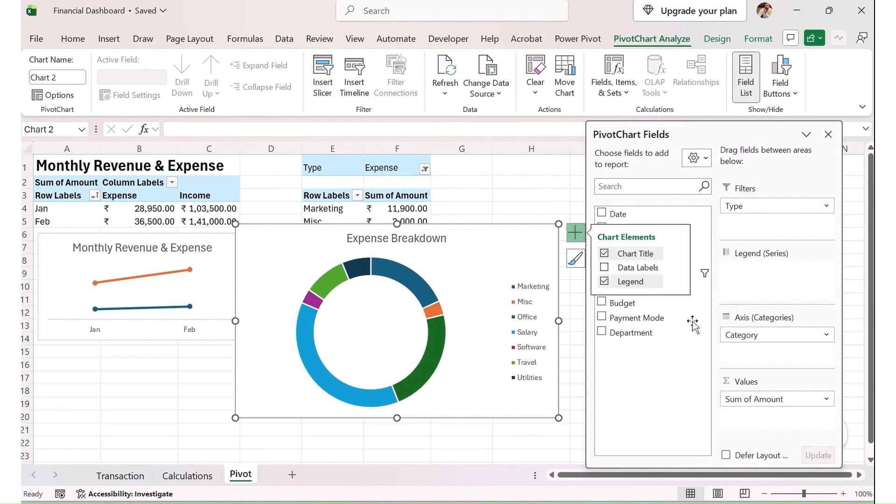
left_click(605, 268)
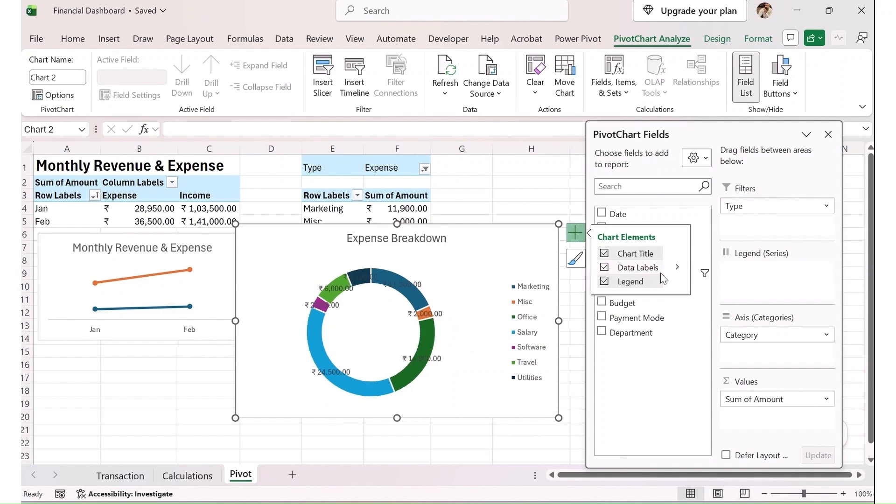
left_click(677, 267)
left_click(727, 307)
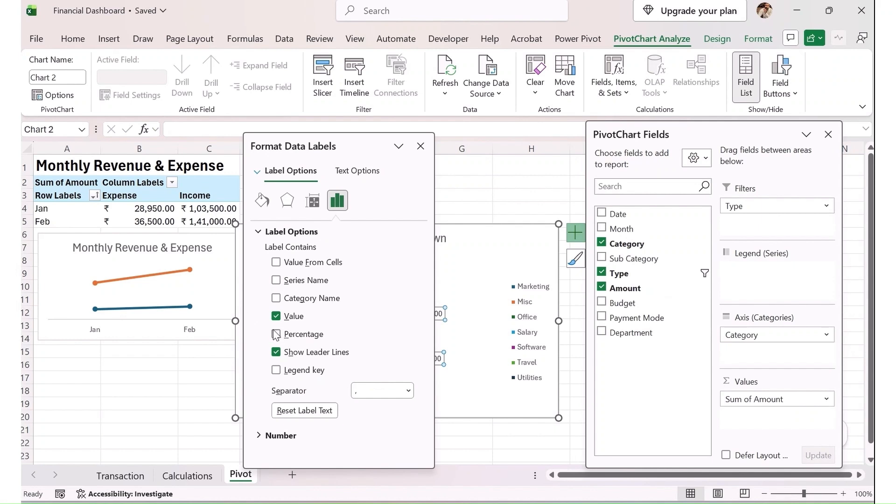
left_click(277, 335)
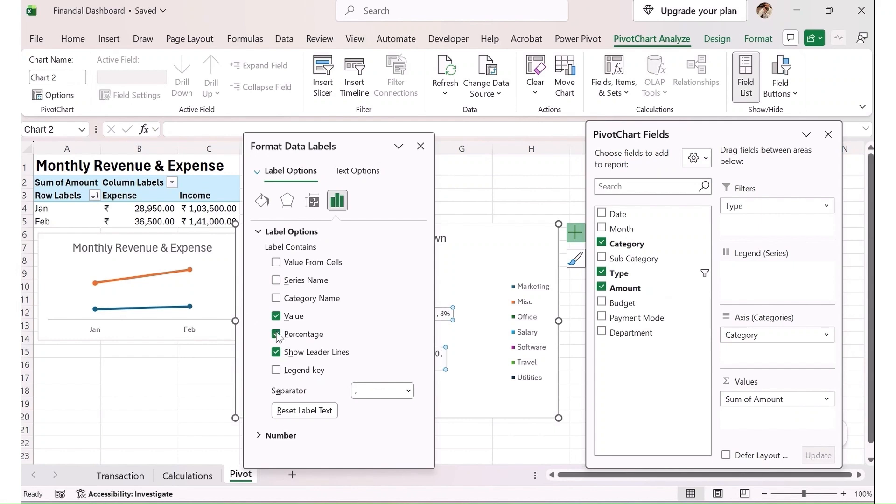
left_click(277, 370)
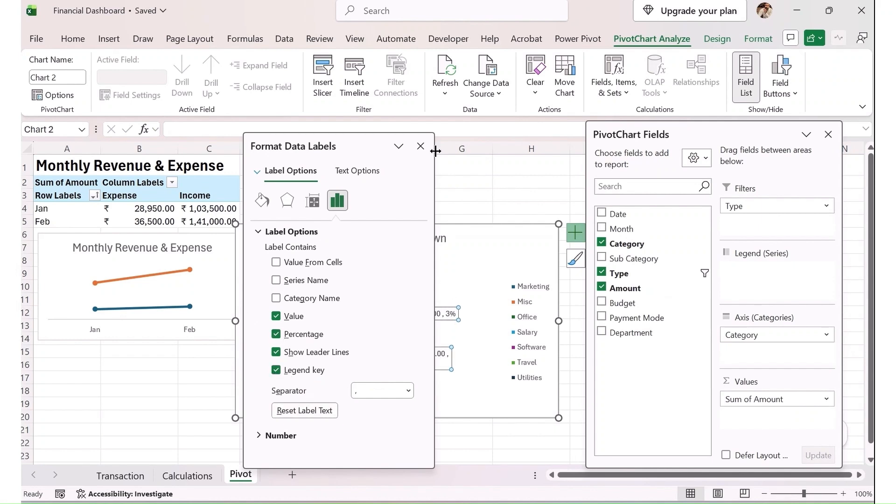
left_click(421, 146)
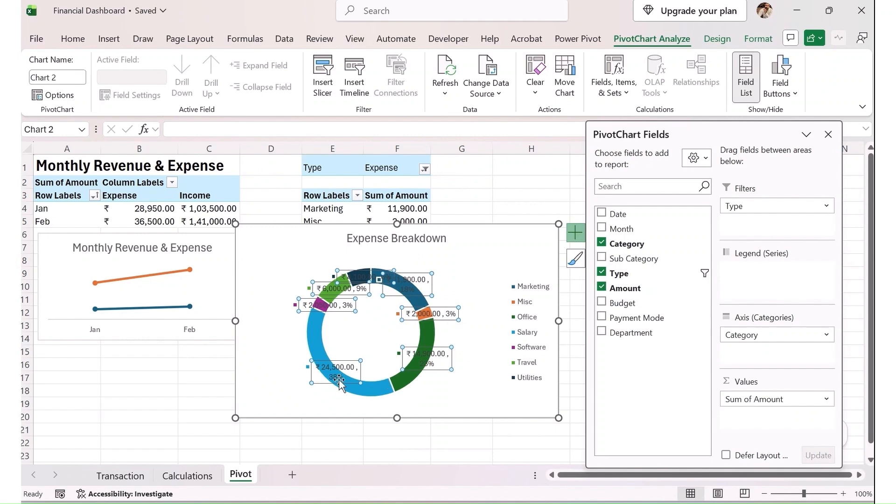
Set the doughnut hole size to 34% and fit the smaller chart below the category PivotTable, about rows 11 to 21
right_click(425, 329)
left_click(532, 327)
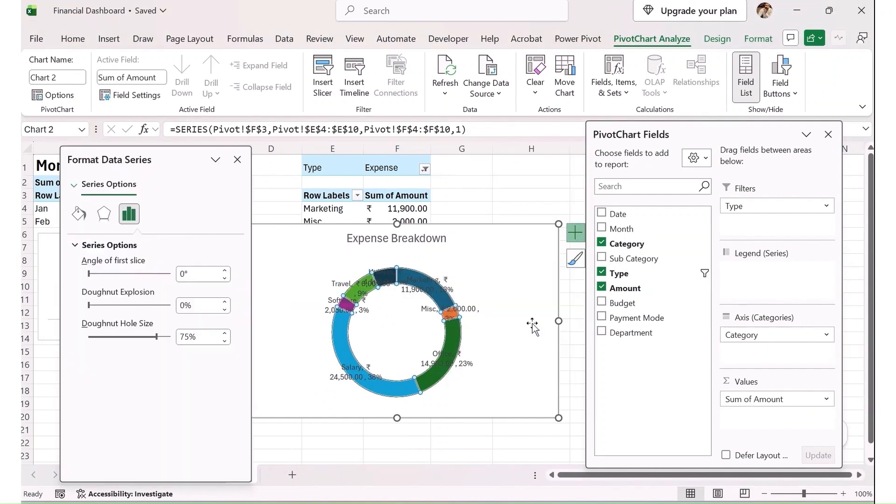
left_click_drag(157, 338, 119, 341)
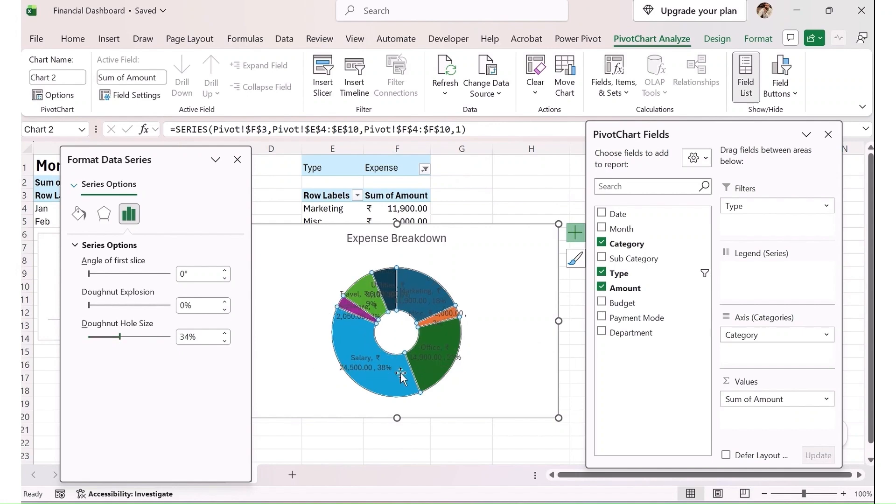
left_click(349, 318)
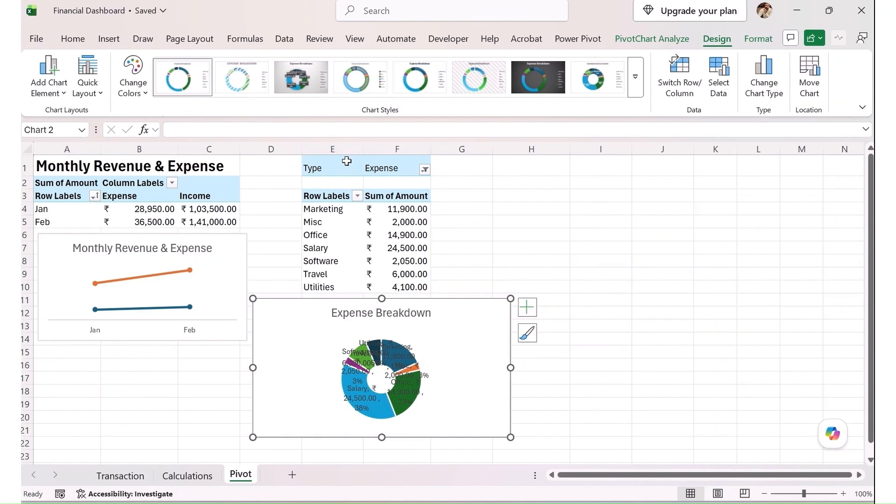
Copy the category PivotTable in E1:F10 and paste the duplicate starting at cell I1
left_click_drag(346, 163, 413, 287)
scroll(428, 260, "down", 1)
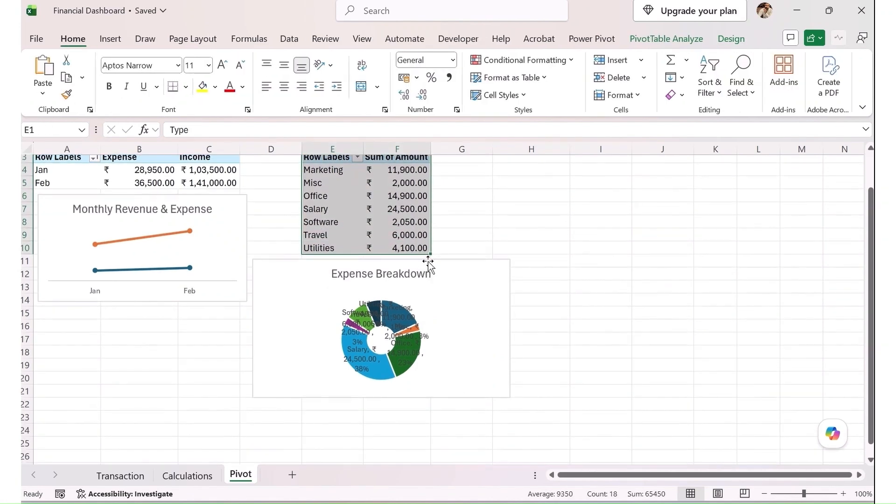
scroll(535, 225, "up", 1)
key("ctrl+c")
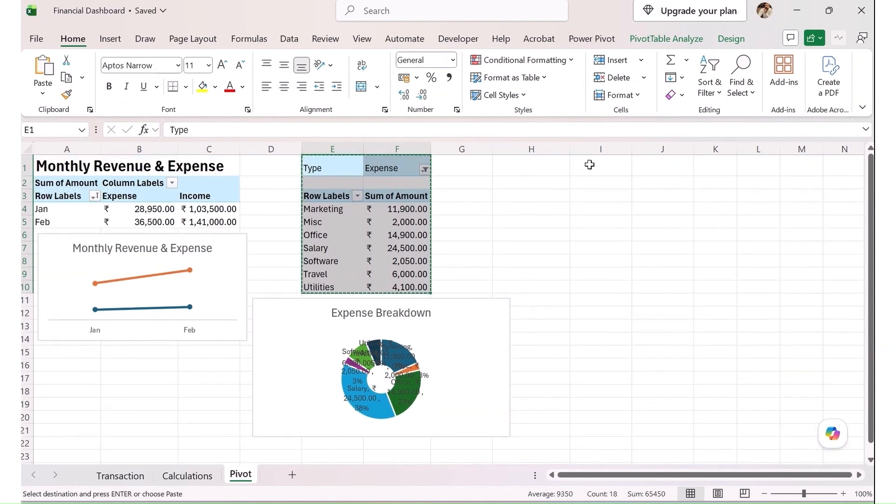
left_click(588, 166)
key("ctrl+v")
left_click(617, 216)
key("Escape")
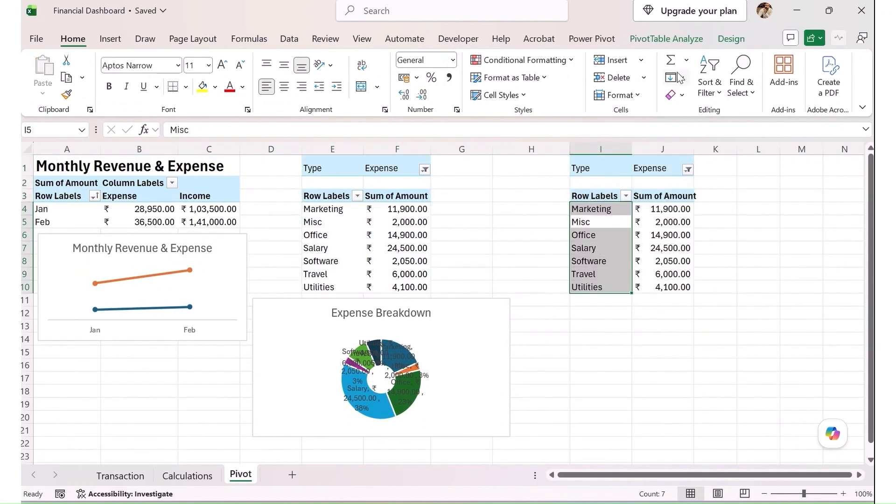
Remove the Category, Amount and Type fields from the duplicate PivotTable in column I
left_click(673, 40)
left_click(766, 61)
left_click_drag(715, 135, 362, 154)
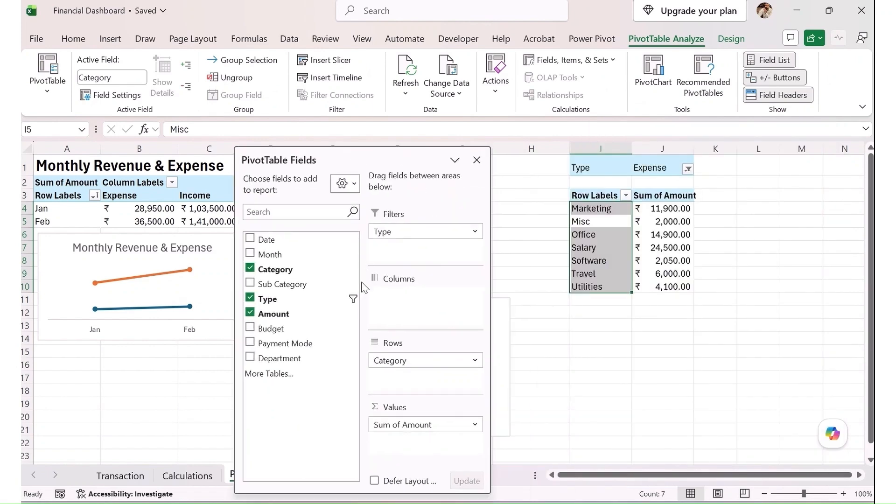
left_click_drag(410, 360, 261, 315)
left_click_drag(410, 425, 314, 380)
left_click_drag(383, 231, 290, 269)
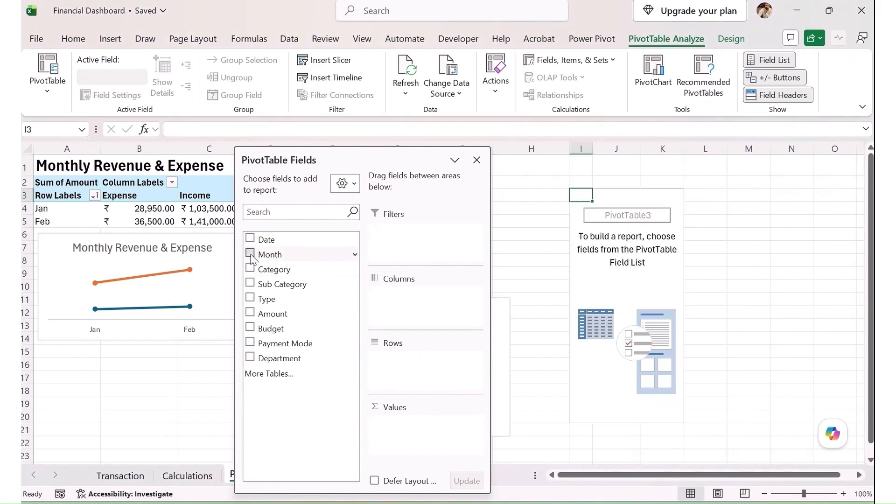
Build the emptied PivotTable at I3 with Month as rows and the sums of Budget and Amount as values
left_click(250, 254)
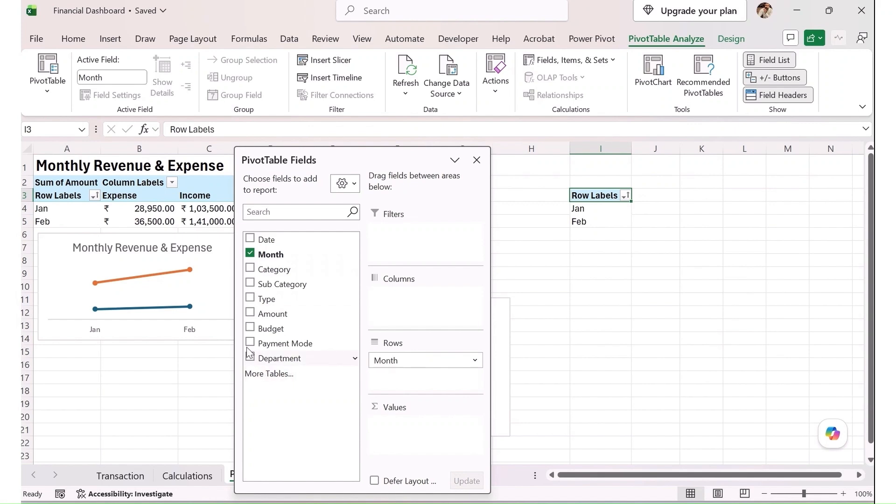
left_click(250, 329)
left_click(251, 313)
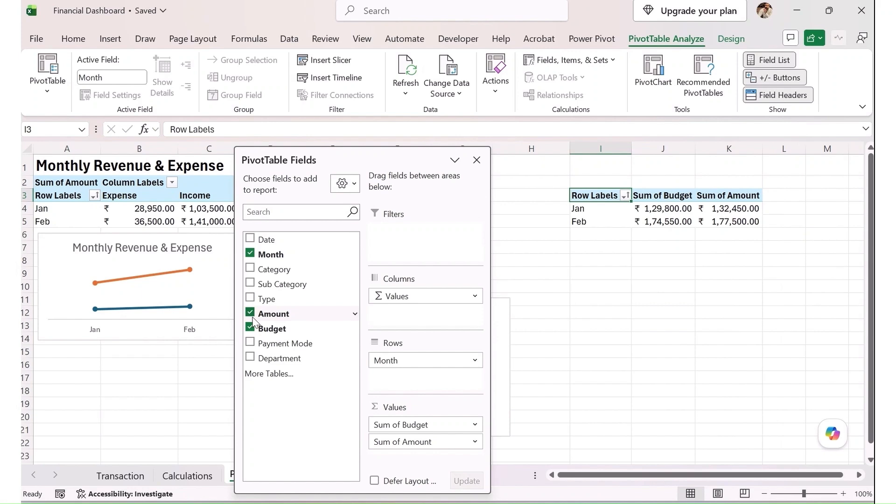
Insert a Clustered Bar PivotChart from the monthly budget and amount PivotTable
left_click(694, 210)
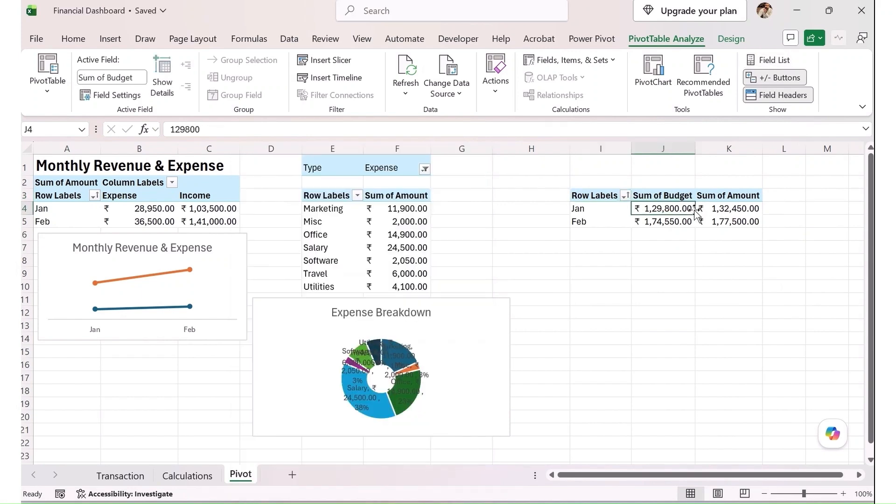
left_click(112, 41)
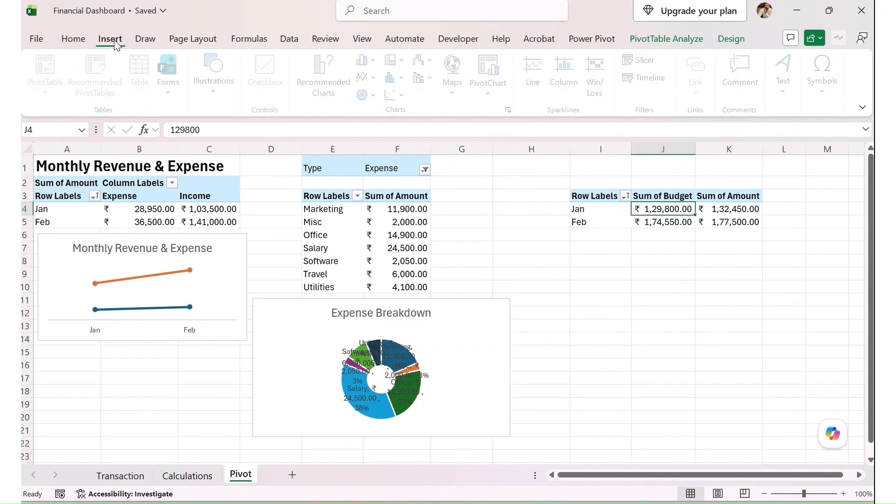
left_click(336, 89)
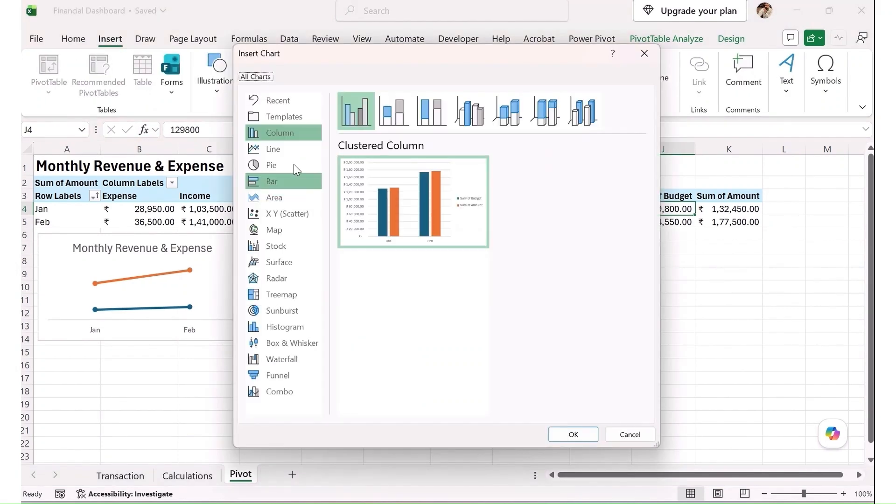
left_click(295, 181)
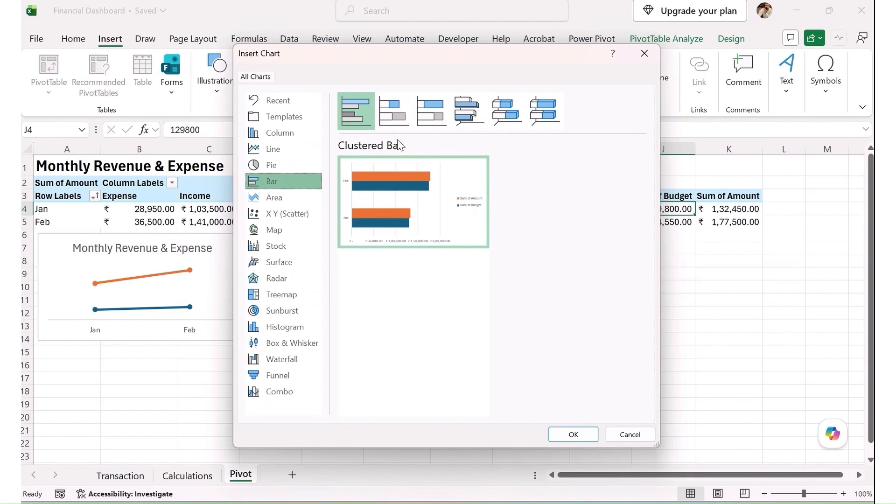
left_click(400, 119)
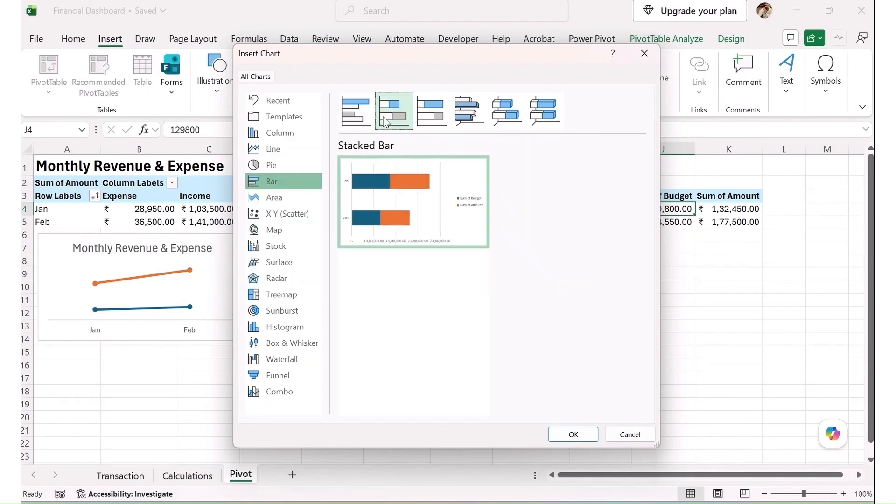
left_click(358, 112)
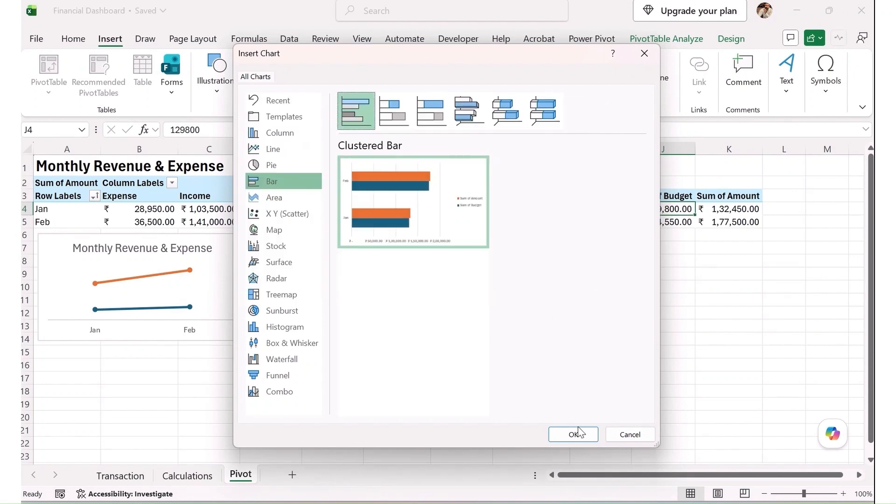
left_click(578, 433)
Hide all field buttons on the bar chart and delete its legend
left_click(390, 226)
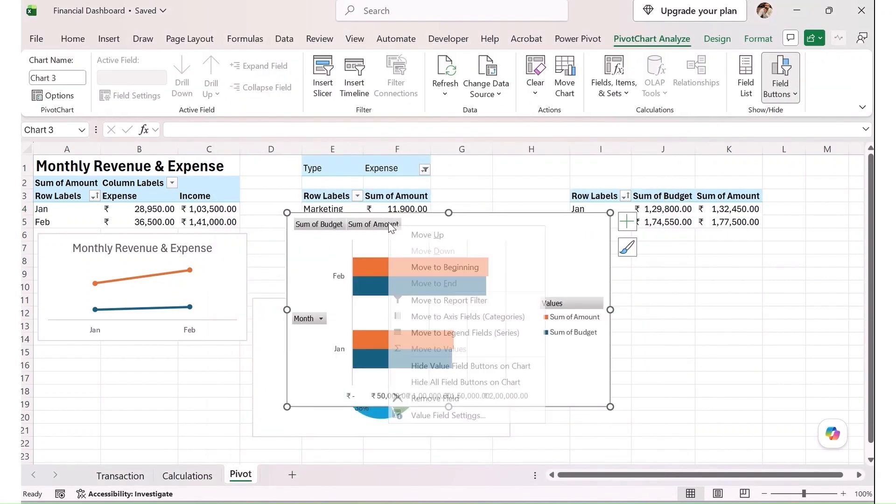
left_click(467, 382)
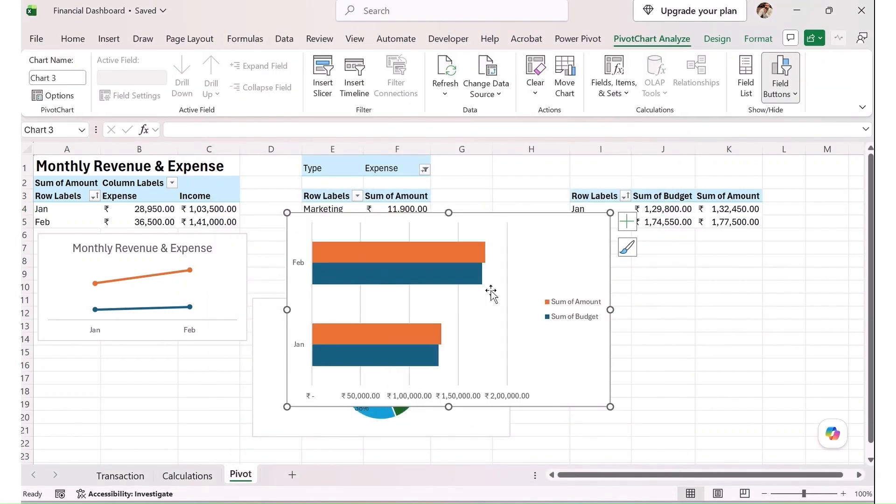
right_click(563, 323)
left_click(562, 321)
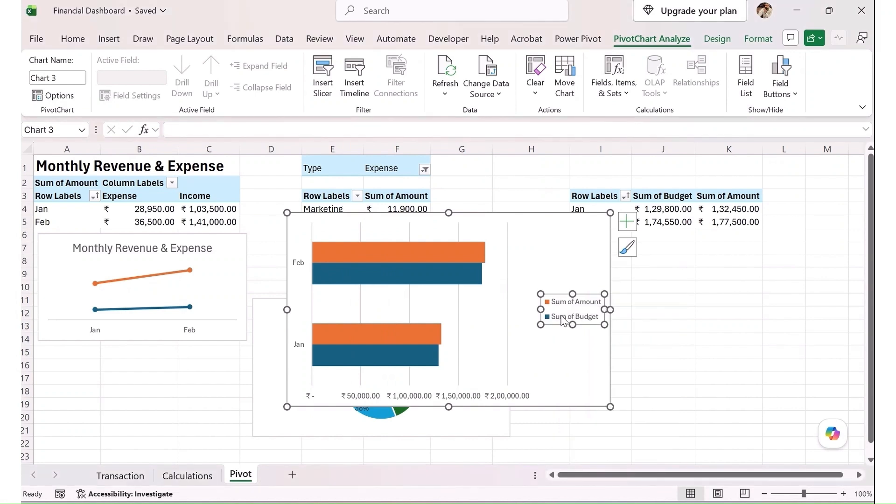
key("Delete")
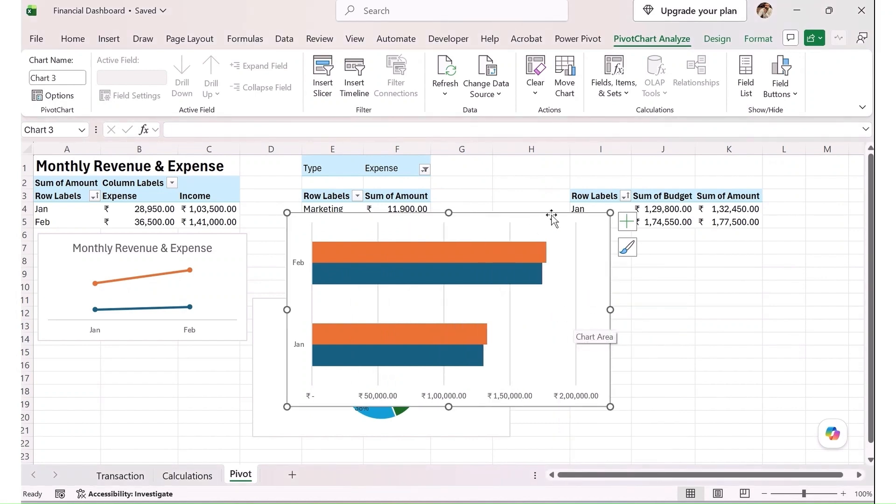
Add a chart title to the bar chart reading "Budget vs Actual"
left_click(627, 222)
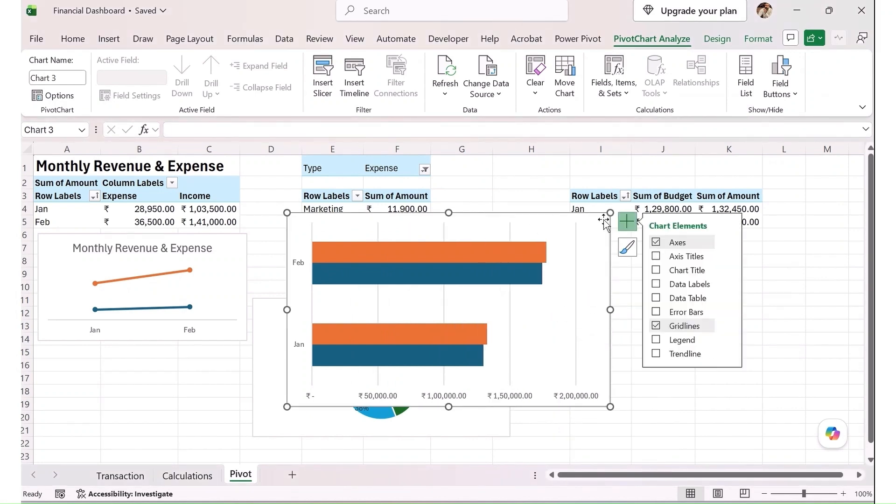
left_click(658, 271)
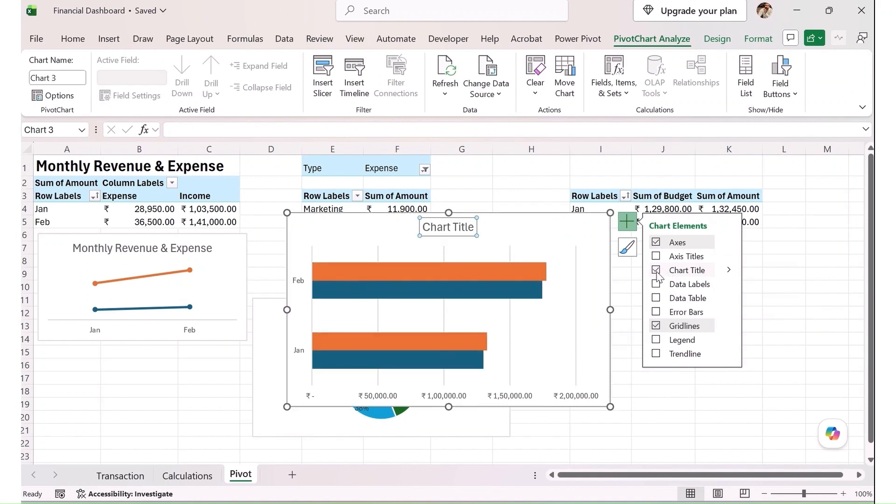
left_click(470, 228)
key("ctrl+a")
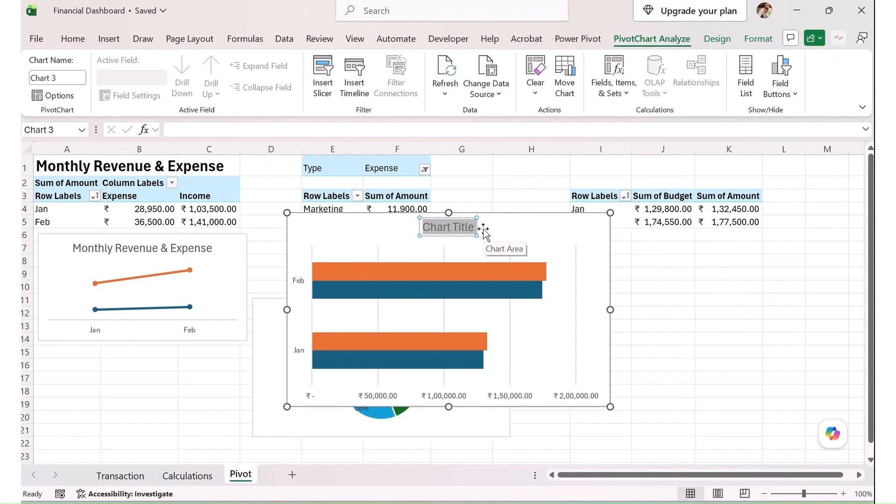
type("Budg")
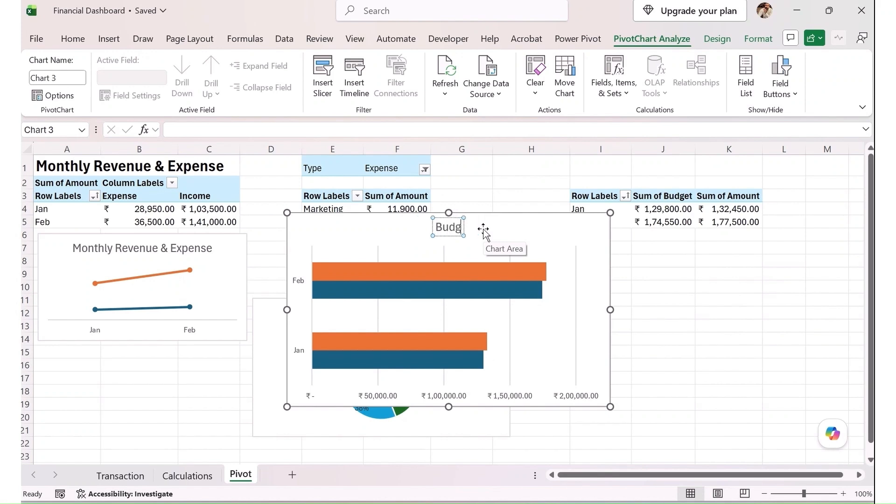
type("et vs Actual")
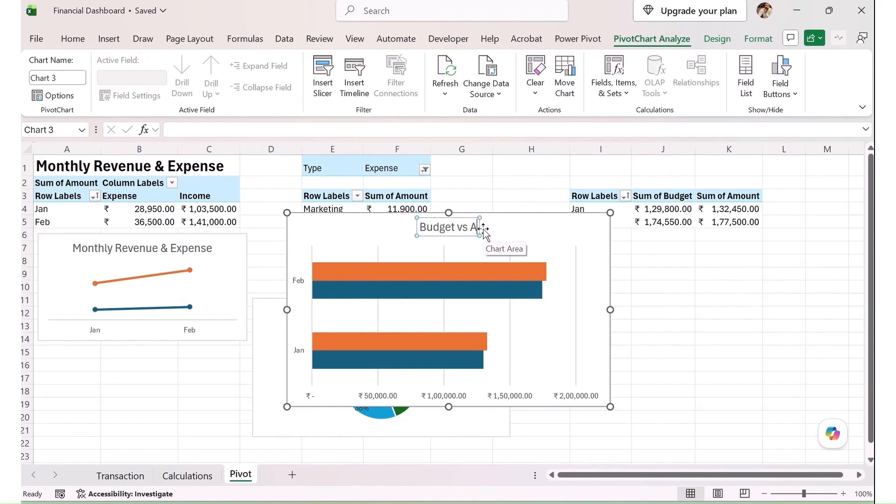
Remove the bar chart's value axis and gridlines, and place the chart below the budget PivotTable, about rows 7 to 21
left_click(511, 398)
key("Delete")
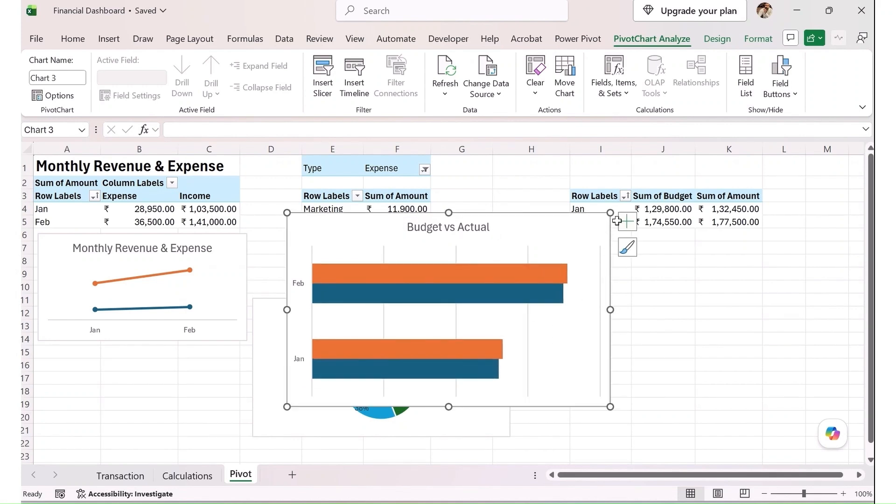
left_click(627, 221)
left_click(656, 326)
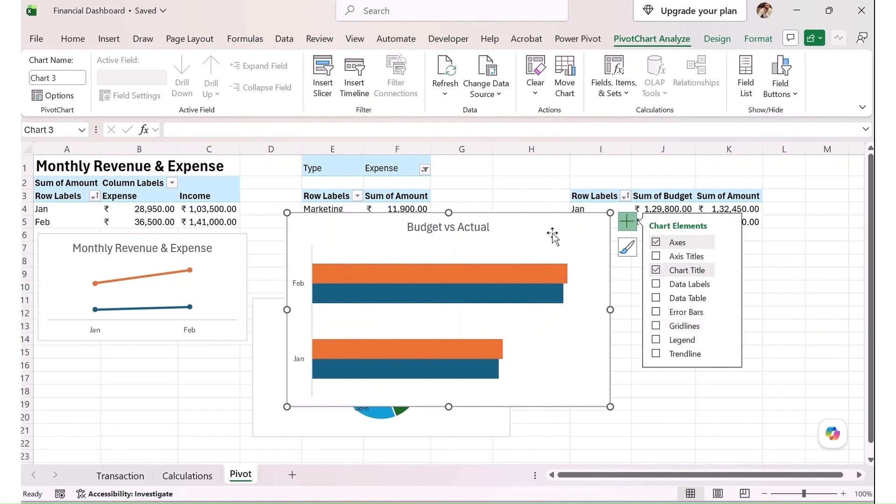
left_click_drag(554, 233, 776, 262)
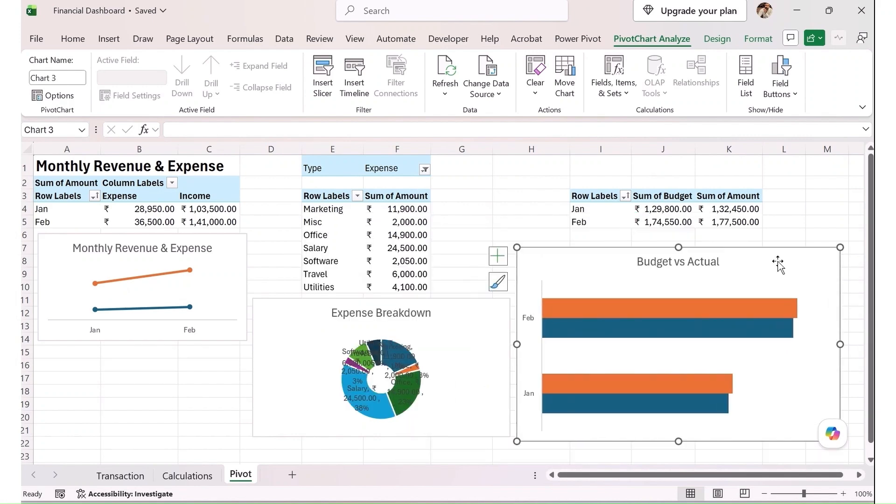
left_click(514, 210)
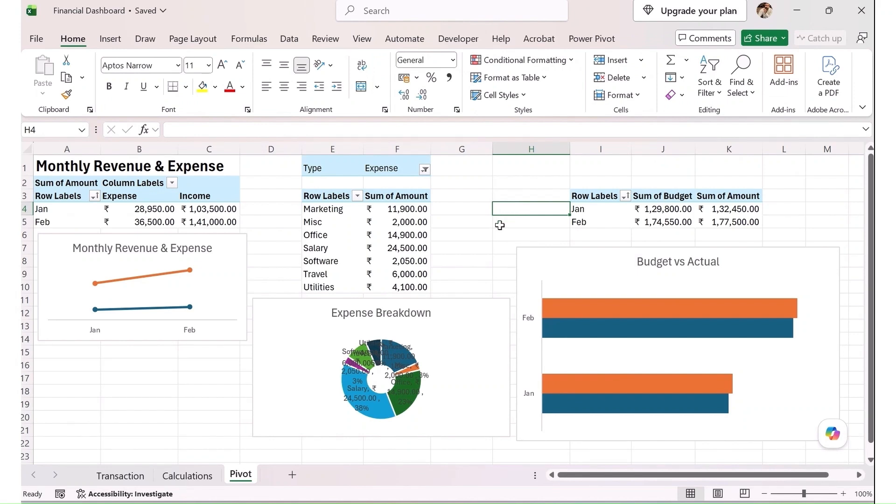
Copy the budget PivotTable in I3:K5 and paste the duplicate starting at cell O3
left_click(611, 197)
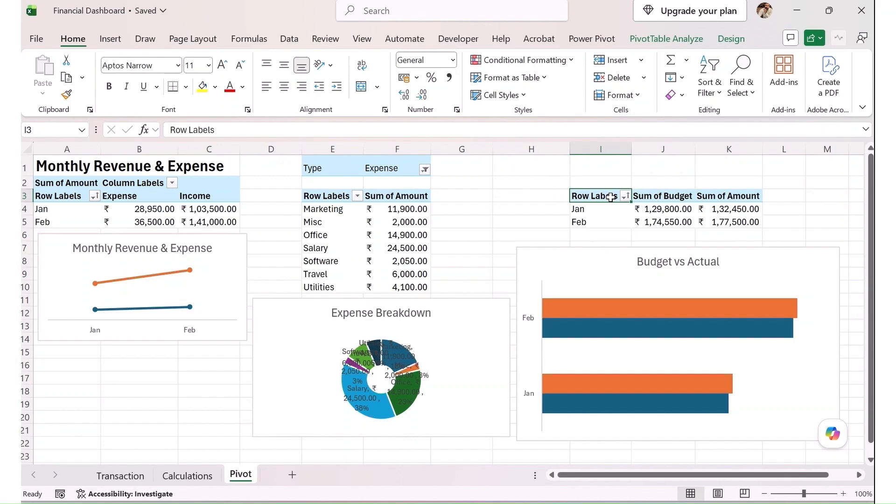
key("shift+Right")
key("shift+Right")
key("shift+Down")
key("shift+Down")
key("ctrl+c")
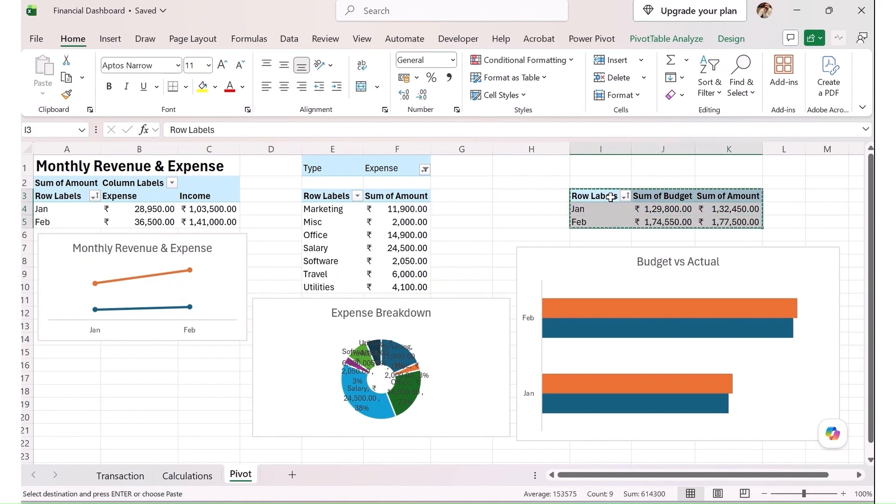
key("Right")
key("Right")
key("Right")
key("Right")
key("Right")
key("Right")
key("Right")
key("Right")
key("Right")
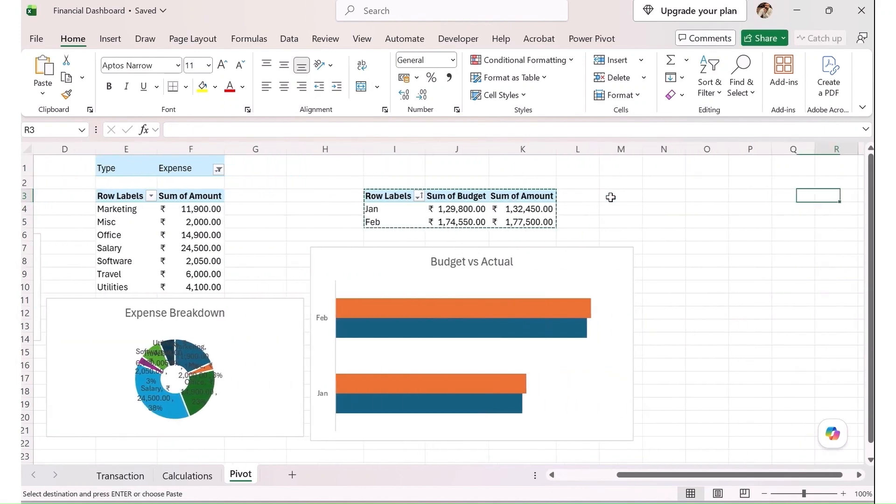
key("Left")
key("Left")
key("Left")
key("ctrl+v")
key("Down")
key("Right")
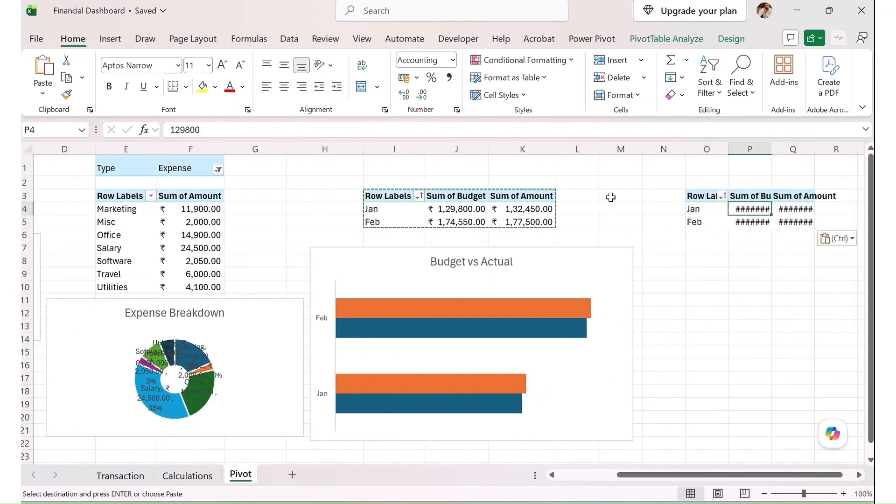
key("Escape")
Remove the Month, Budget and Amount fields from the duplicate PivotTable at O3
left_click(638, 39)
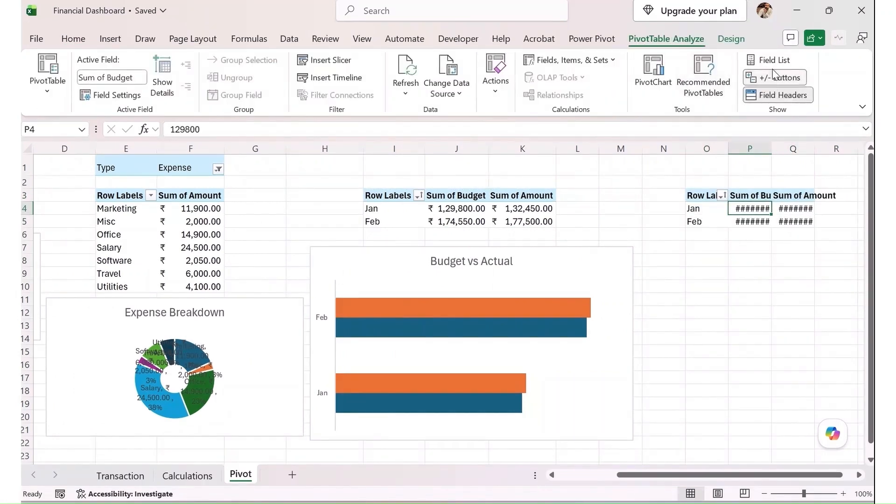
left_click(774, 60)
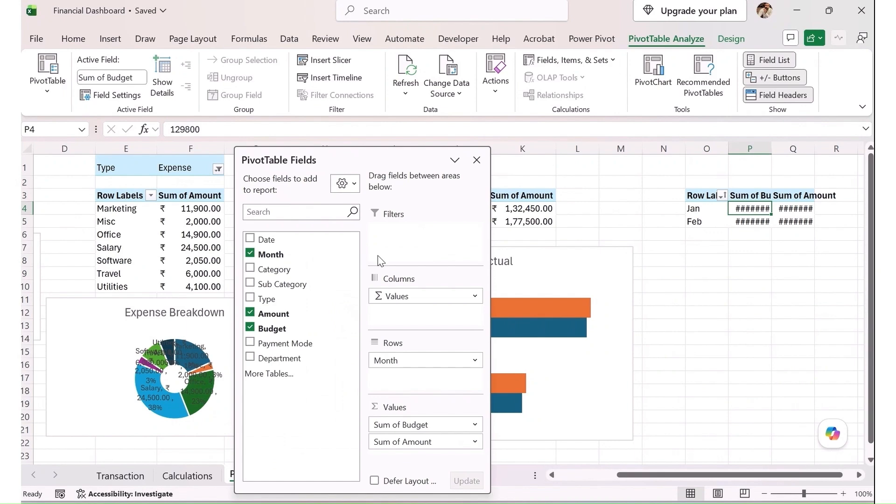
left_click_drag(408, 360, 355, 360)
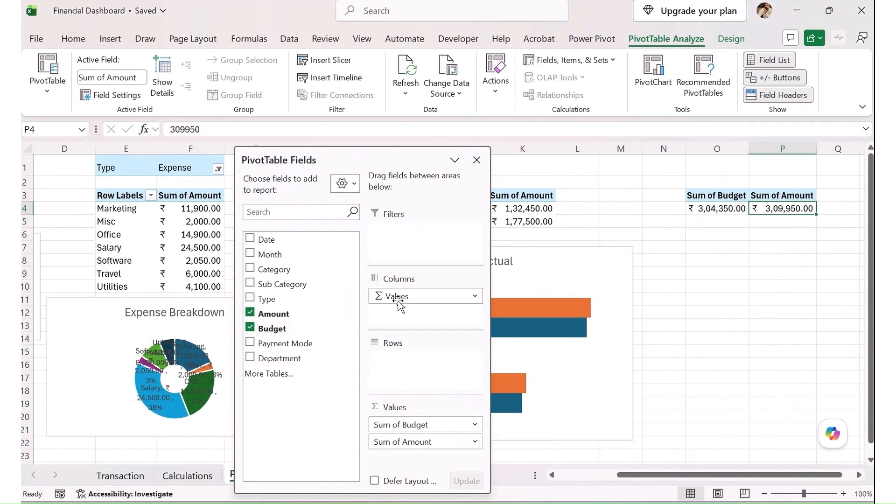
left_click_drag(400, 304, 317, 310)
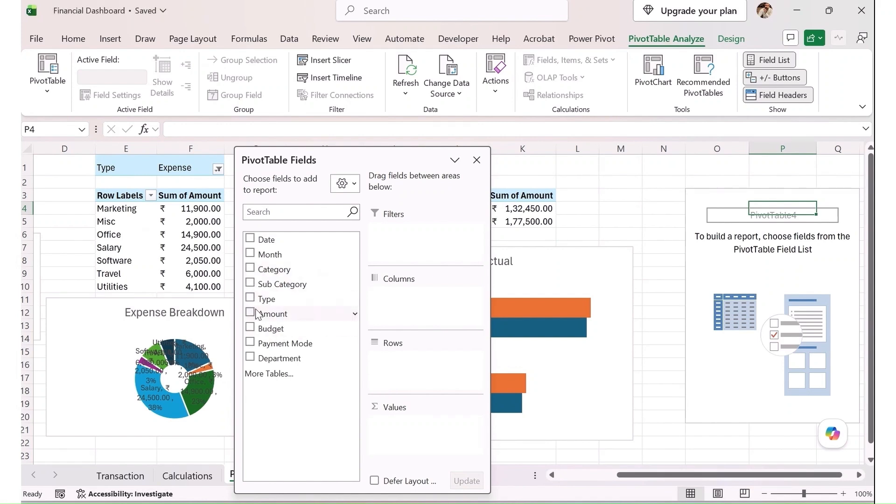
Set up the emptied PivotTable at O3 with Department as rows, Sum of Amount as values and Type as the report filter
left_click(251, 358)
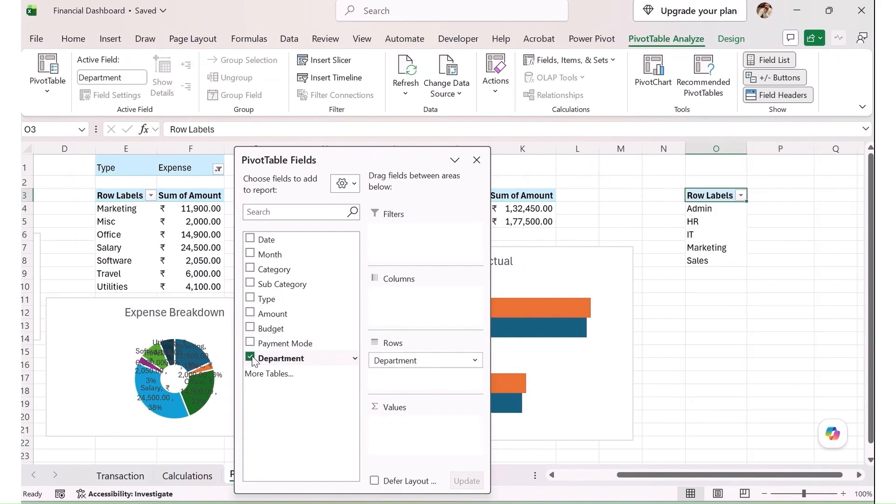
left_click(251, 314)
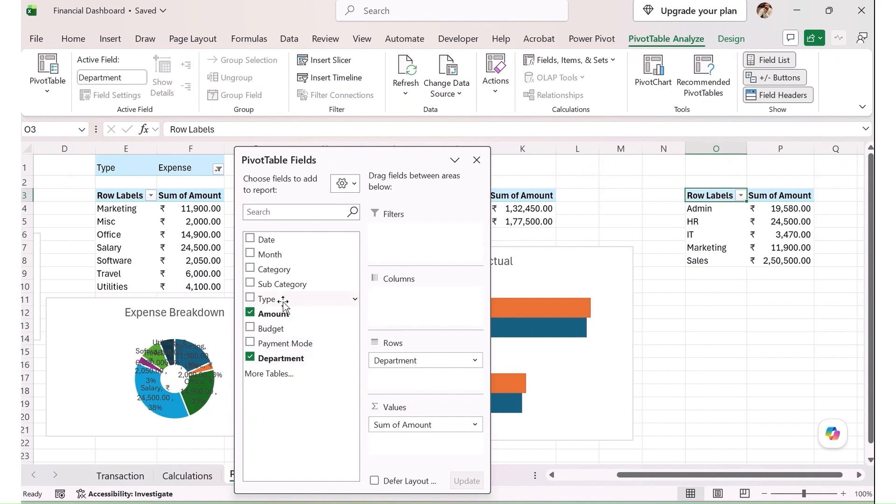
left_click_drag(268, 299, 411, 245)
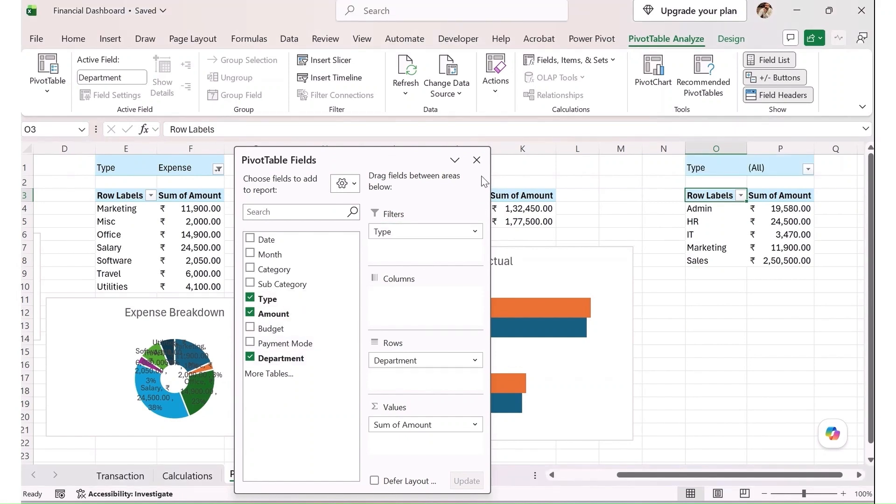
left_click(476, 160)
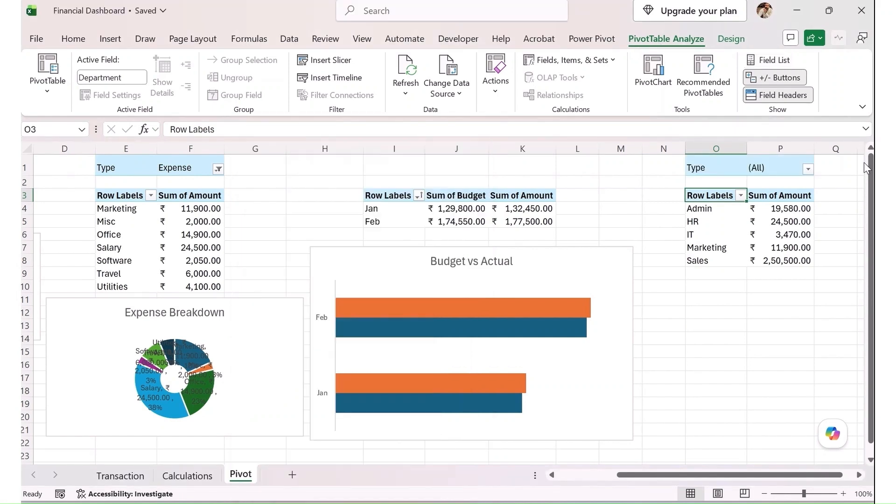
Filter the department PivotTable's Type report filter to Income
left_click(808, 169)
left_click(690, 228)
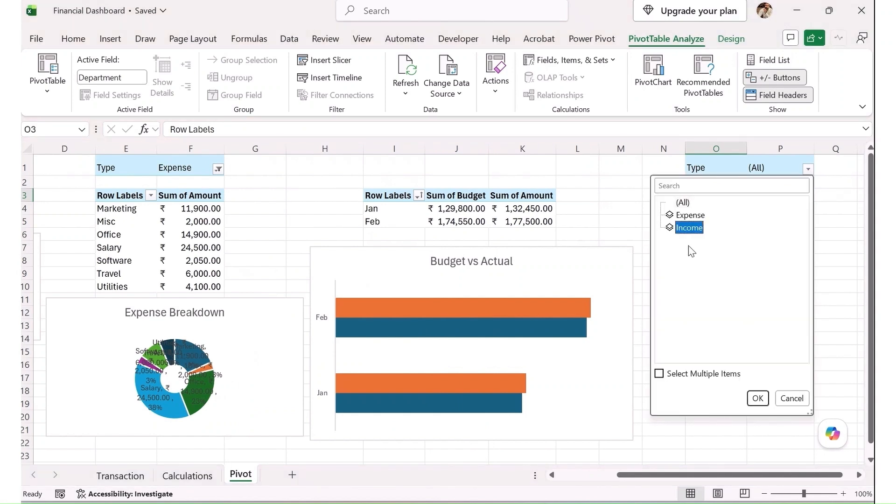
left_click(758, 400)
Insert a pie PivotChart from the department PivotTable and hide all of its field buttons
left_click(774, 209)
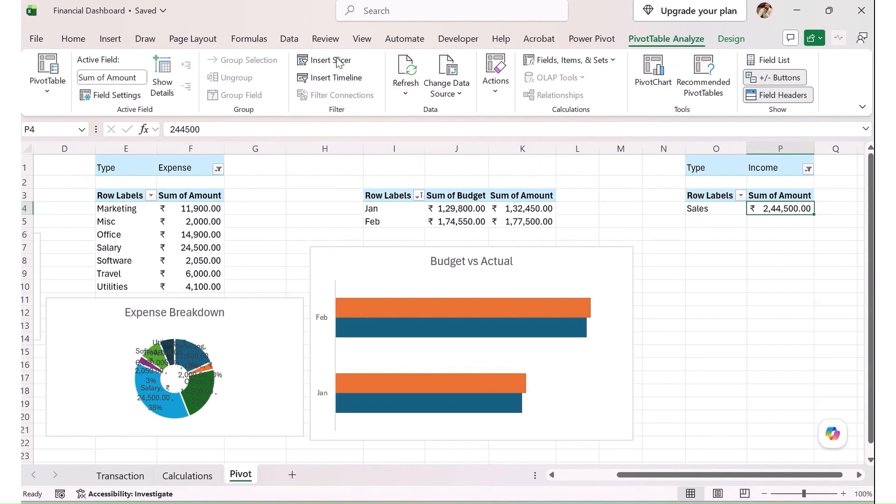
left_click(108, 40)
key("alt+F1")
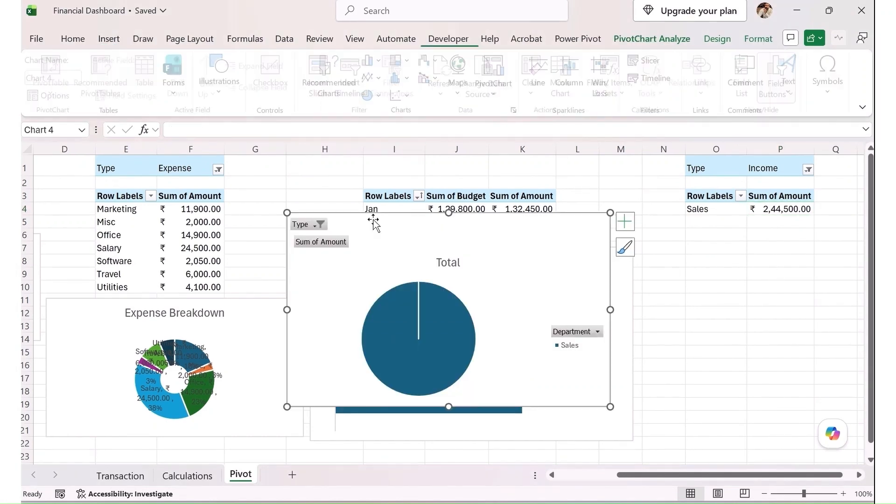
left_click_drag(515, 231, 541, 222)
right_click(445, 244)
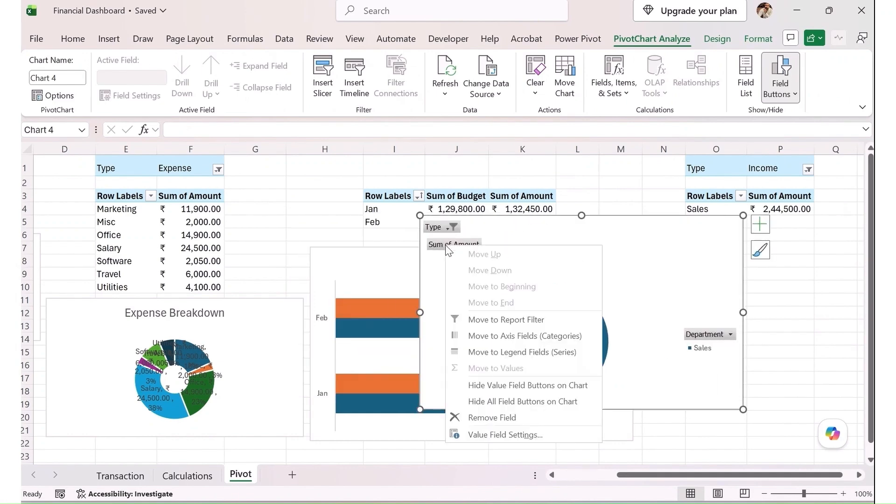
left_click(522, 401)
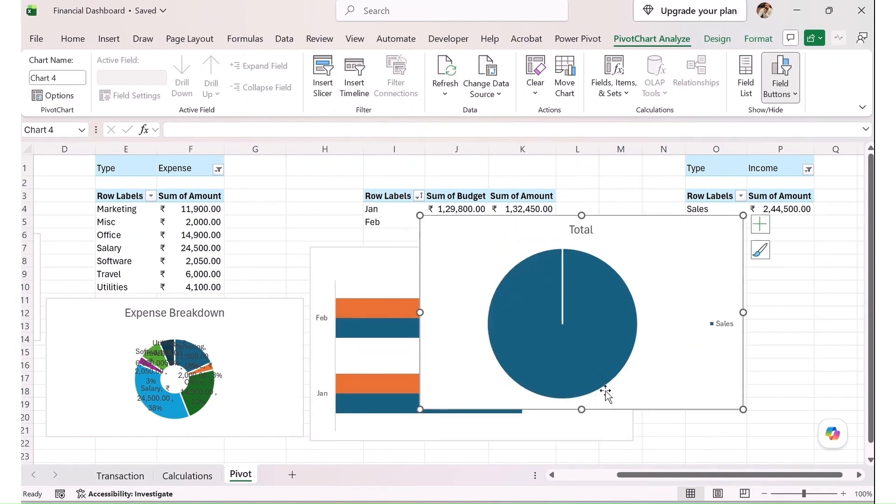
Change the new pie chart's title to "Revenue by Department"
double_click(581, 229)
double_click(581, 229)
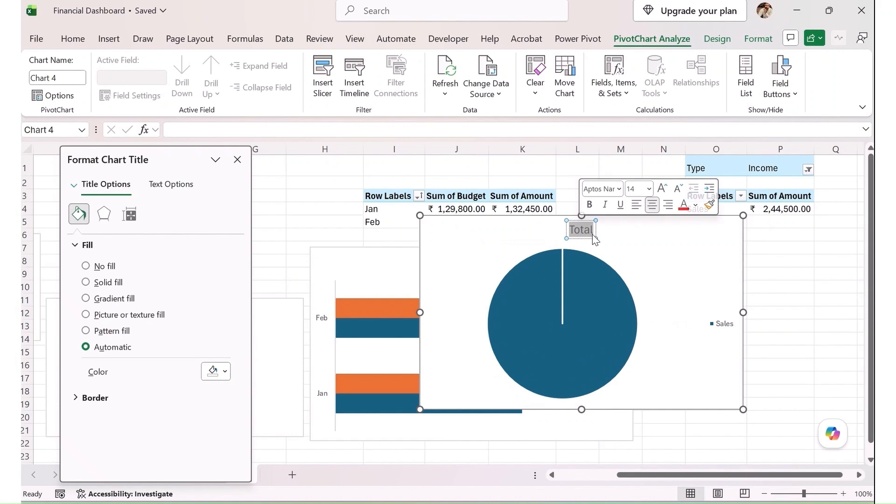
type("Reven")
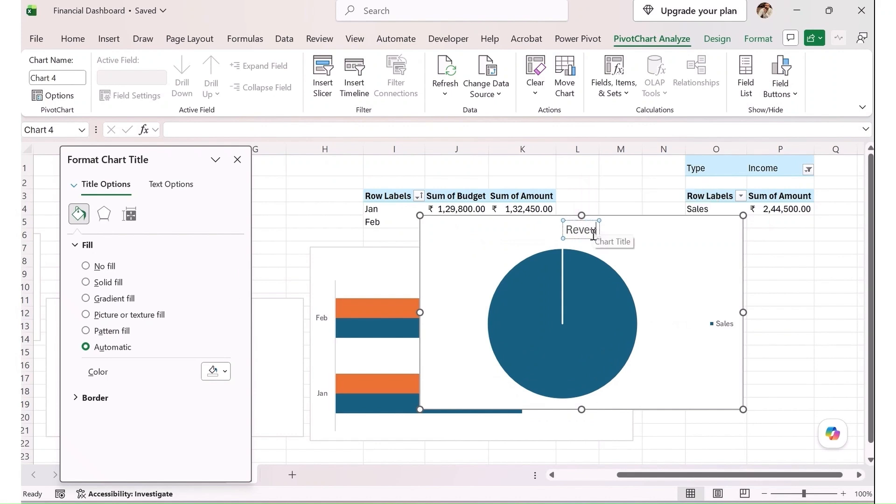
key("BackSpace")
type("enue")
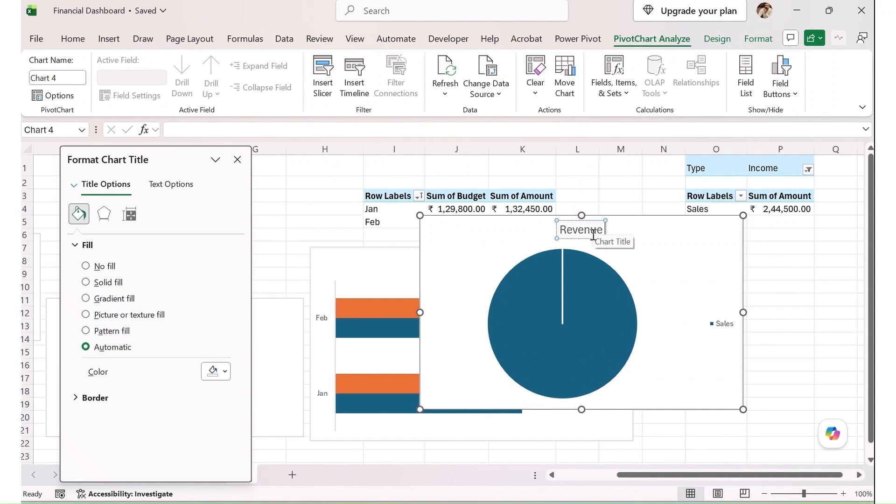
type(" by Department")
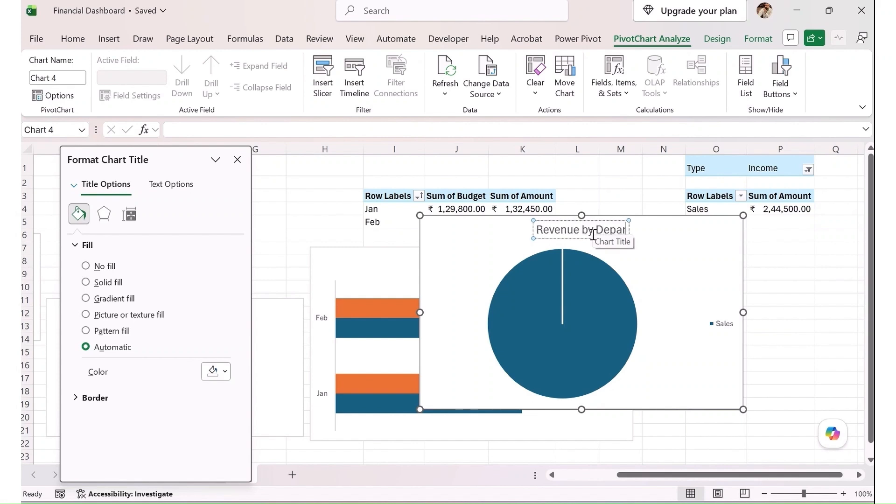
Remove the Revenue by Department chart's legend, shrink the chart and place it below the department PivotTable, about rows 6 to 18
left_click(727, 332)
left_click(736, 343)
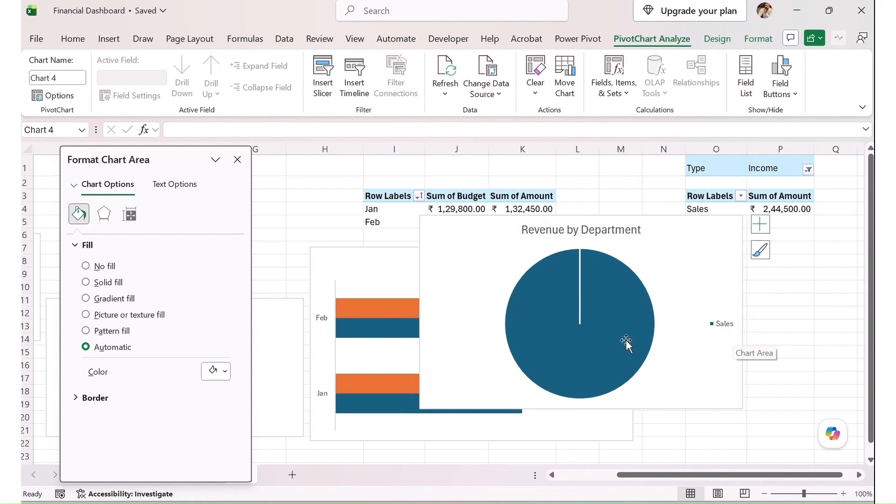
key("ctrl+z")
left_click_drag(627, 280, 725, 258)
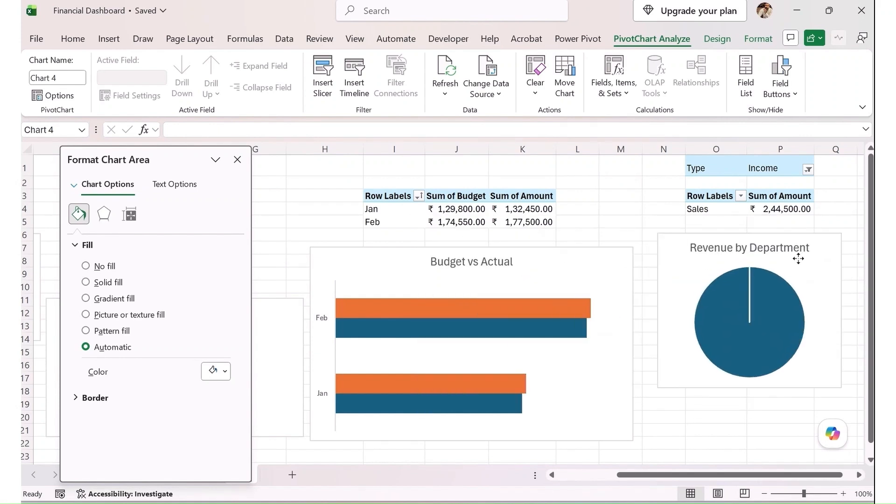
left_click(237, 159)
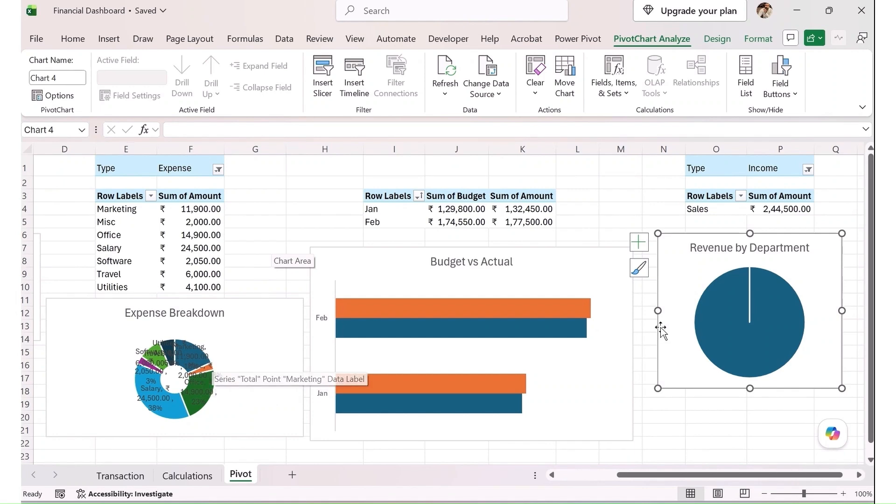
Copy the department PivotTable with its filter in O1:P4 and paste the duplicate starting at cell T1
left_click_drag(712, 168, 779, 208)
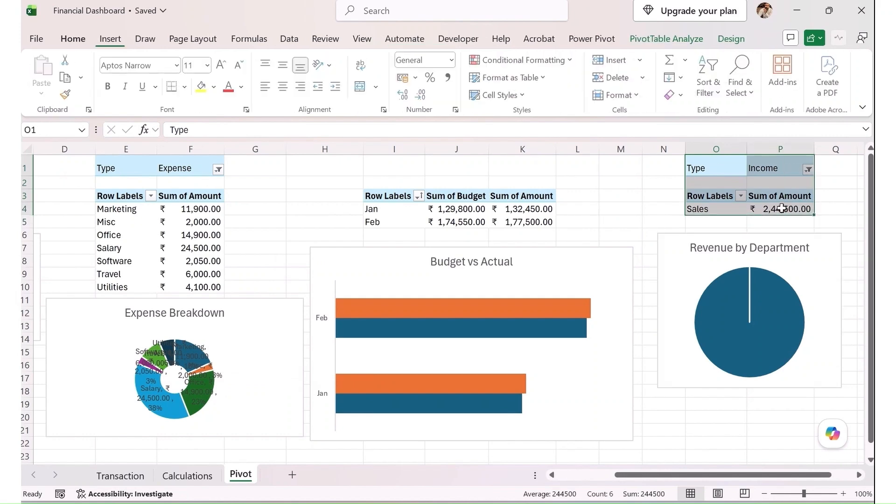
key("ctrl+c")
key("Right")
key("Right")
key("Right")
key("Right")
key("Right")
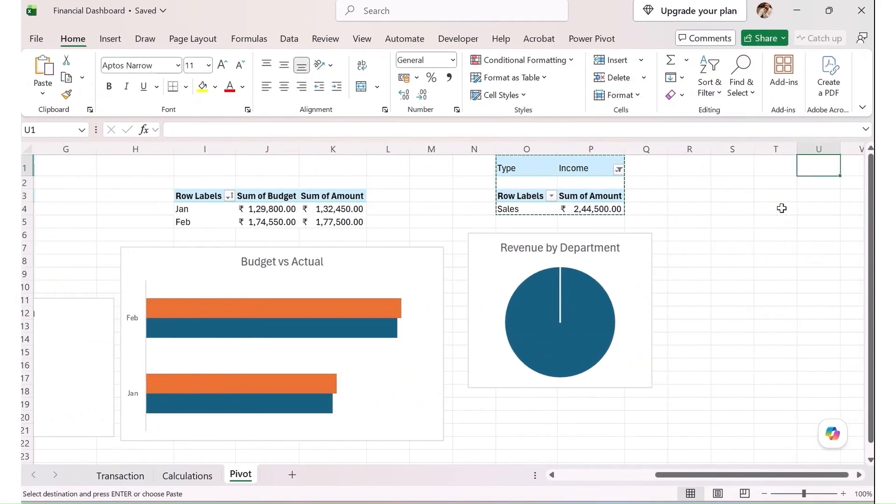
key("ctrl+v")
key("Escape")
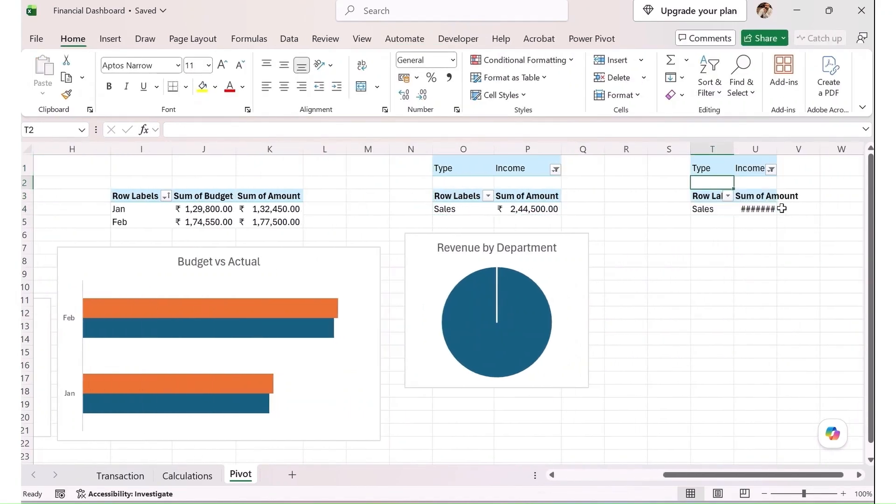
Remove the Department and Amount fields from the duplicate PivotTable in column T
left_click(666, 39)
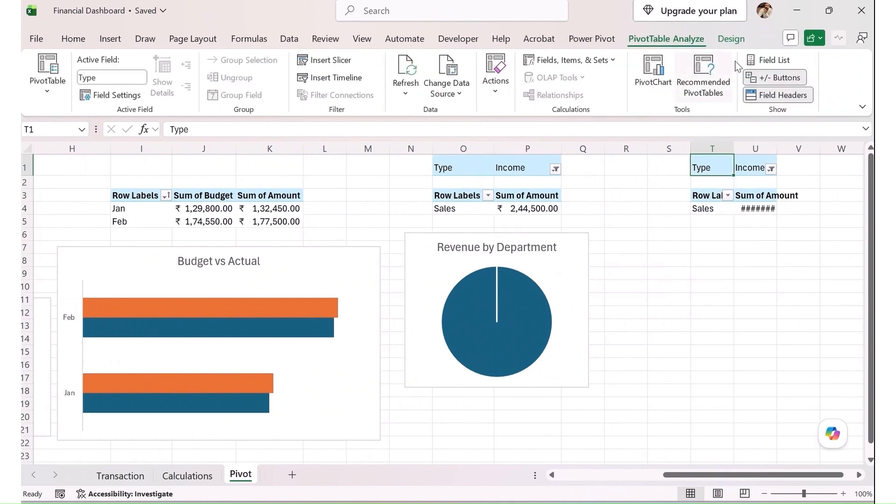
left_click(770, 60)
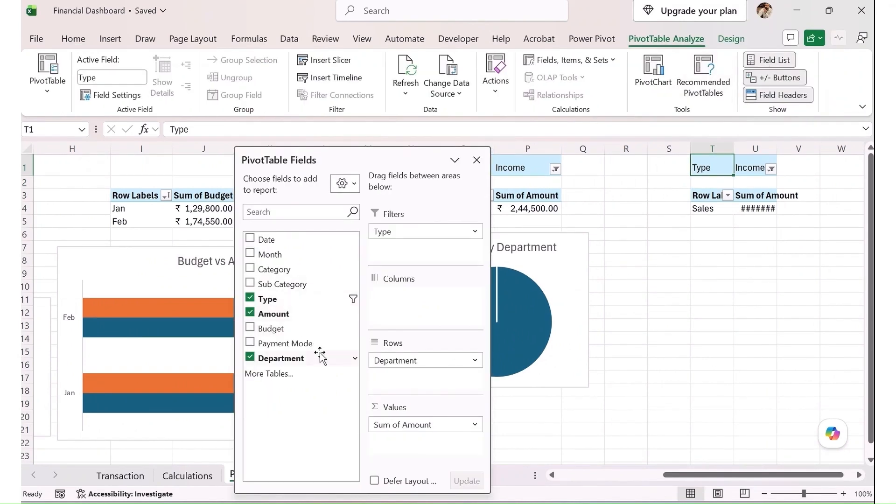
left_click_drag(406, 361, 309, 375)
left_click_drag(422, 426, 282, 372)
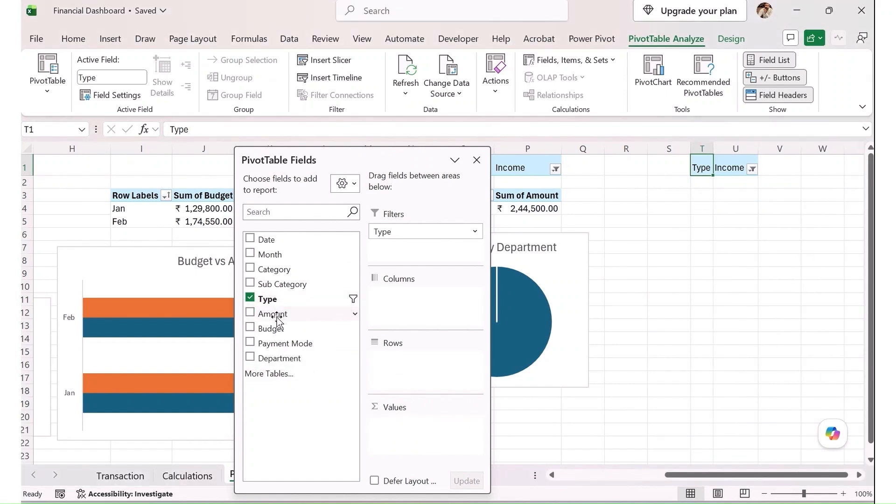
Set up the duplicate PivotTable with Payment Mode as rows and Sum of Amount as values, without the Type filter
left_click(251, 343)
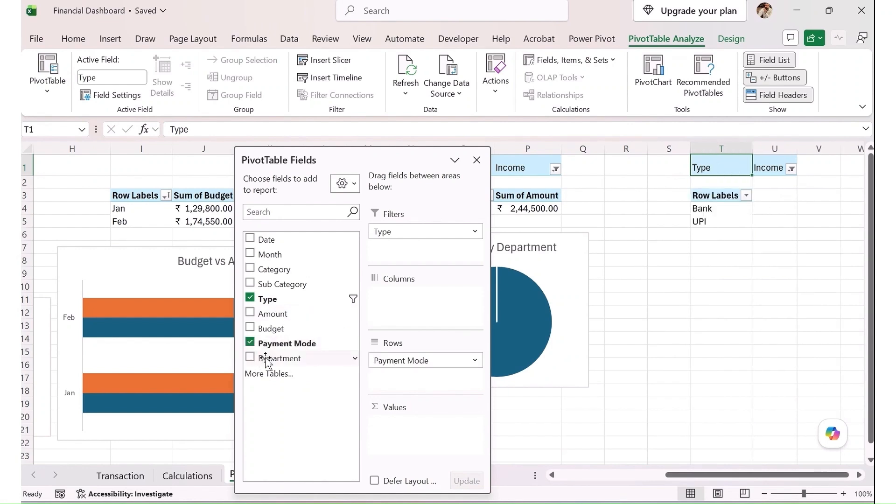
left_click(250, 313)
left_click(250, 297)
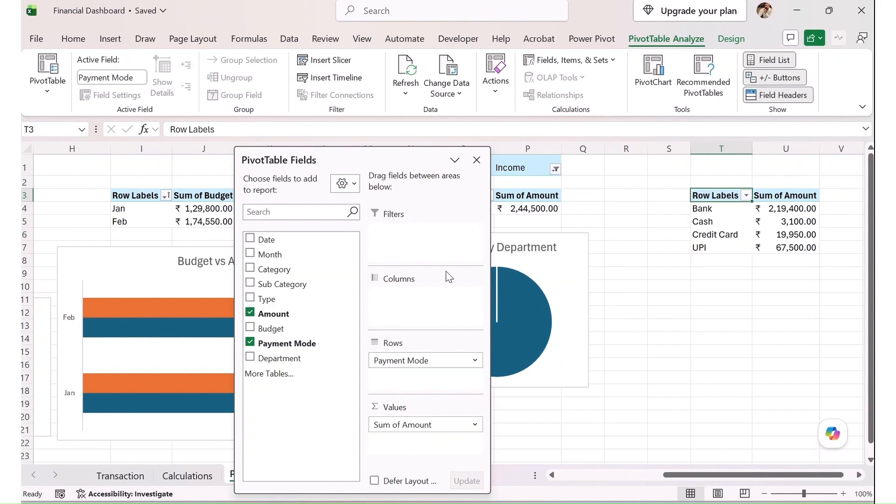
left_click(476, 161)
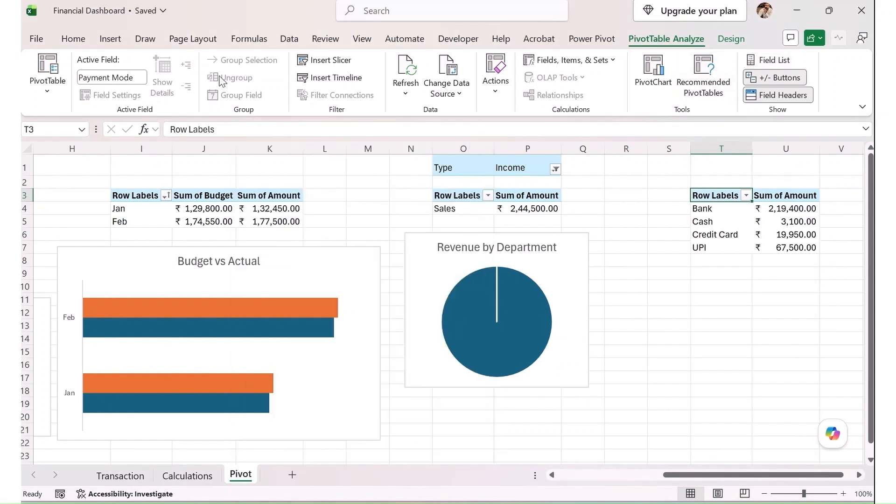
Insert a plain Pie PivotChart for the payment mode PivotTable, shrink it and place it directly below the table, about rows 8 to 21
left_click(110, 39)
left_click(322, 84)
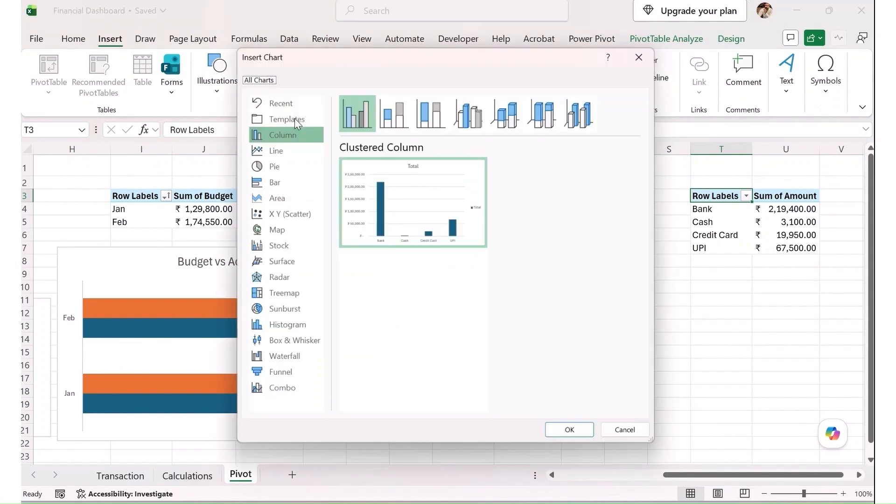
mouse_move(371, 208)
left_click(291, 168)
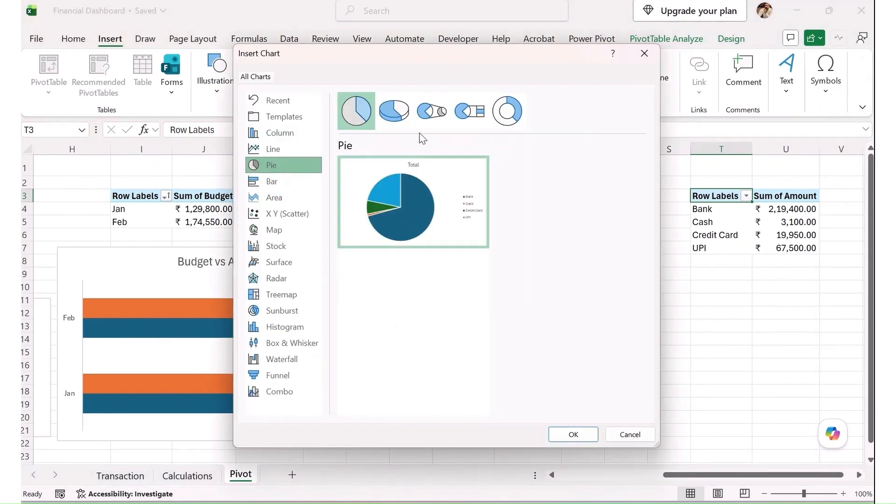
left_click(433, 114)
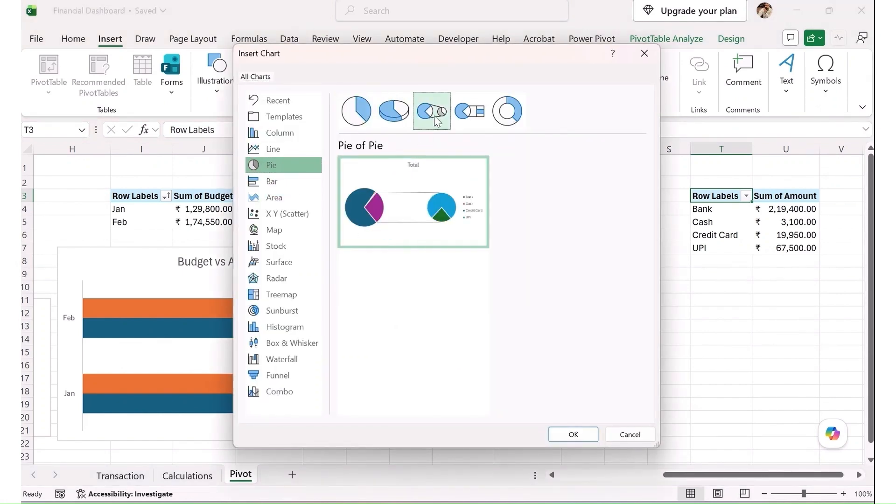
left_click(469, 112)
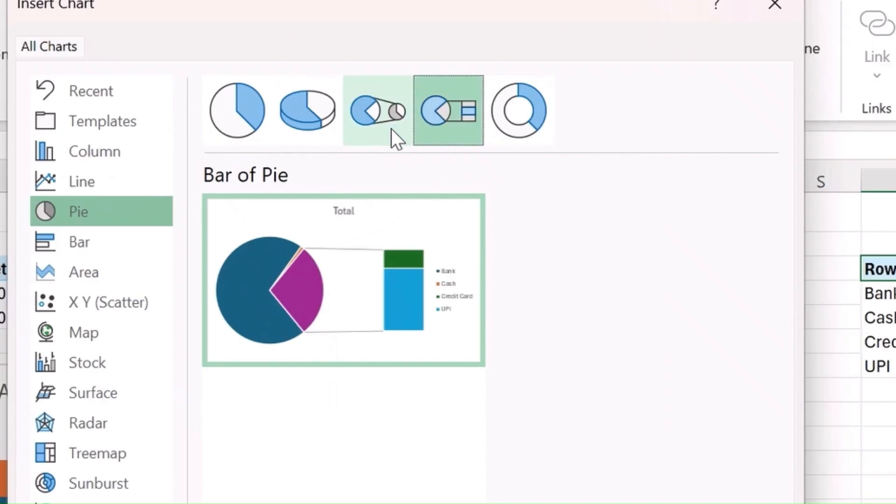
left_click(370, 118)
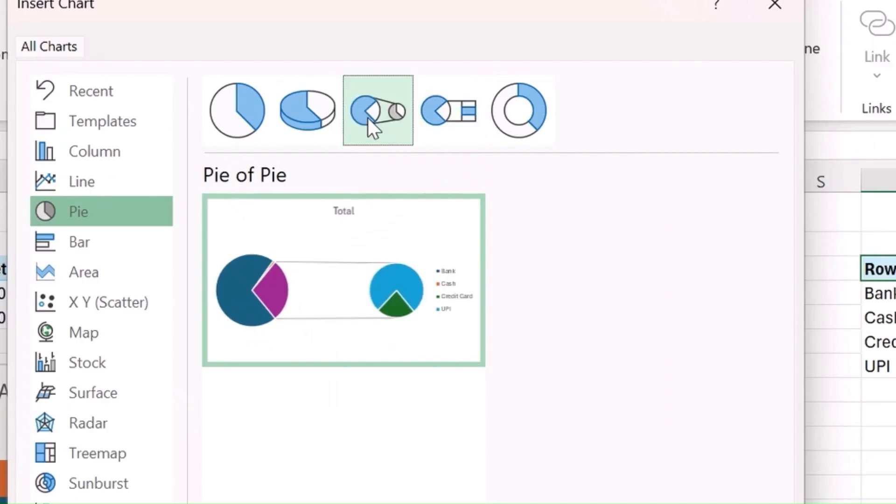
left_click(423, 120)
left_click(256, 126)
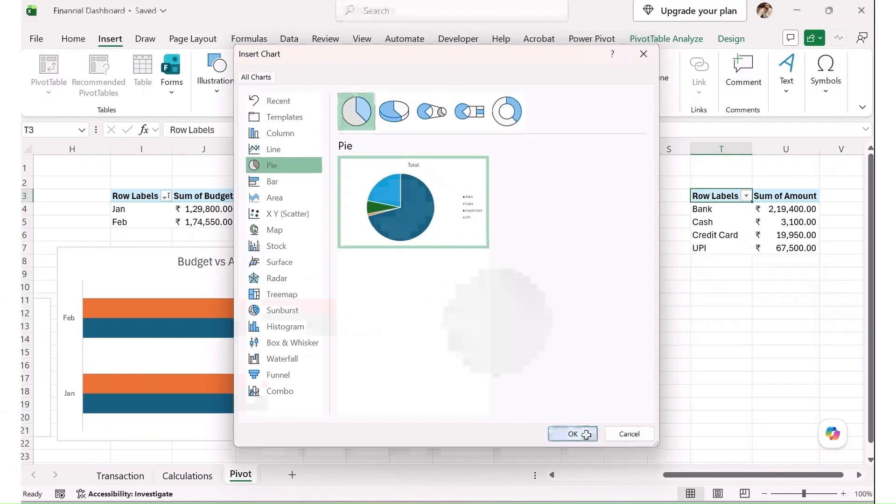
left_click(574, 433)
left_click_drag(543, 274, 759, 293)
left_click_drag(503, 233, 621, 254)
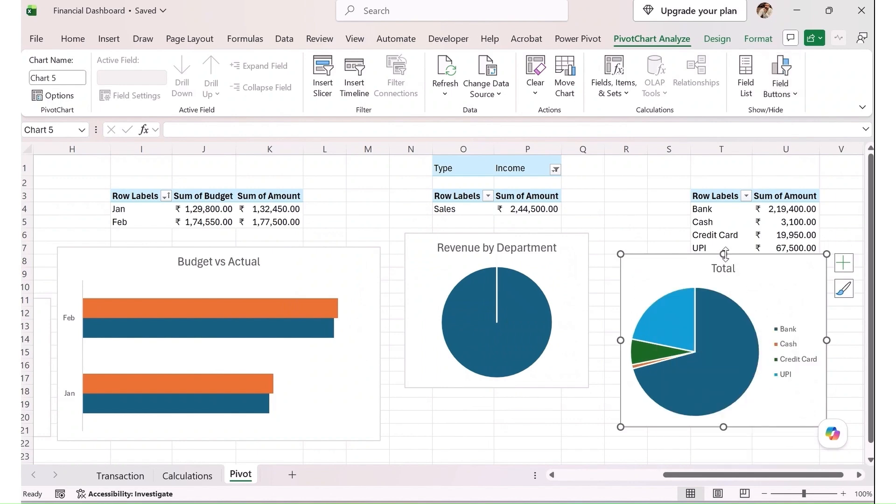
Title the payment mode pie chart "Payment mode Analysis" and move it down to about rows 10 to 22
double_click(725, 270)
double_click(727, 272)
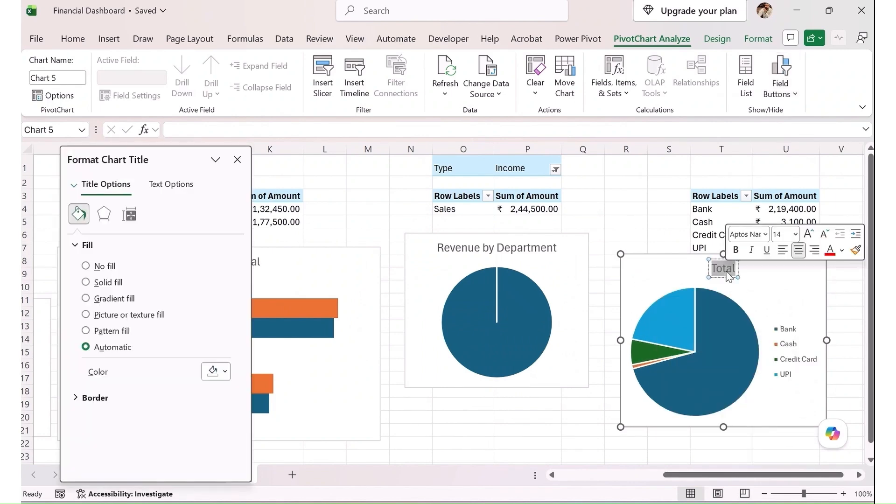
type("Payment m")
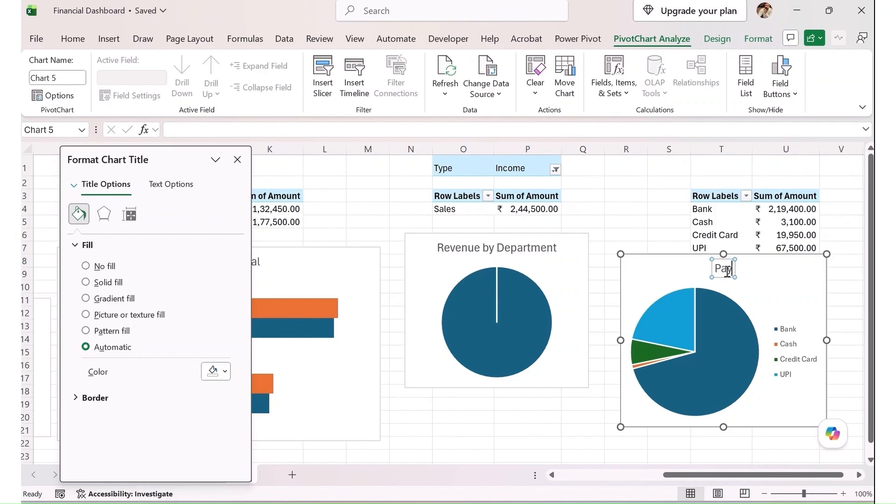
type("ode")
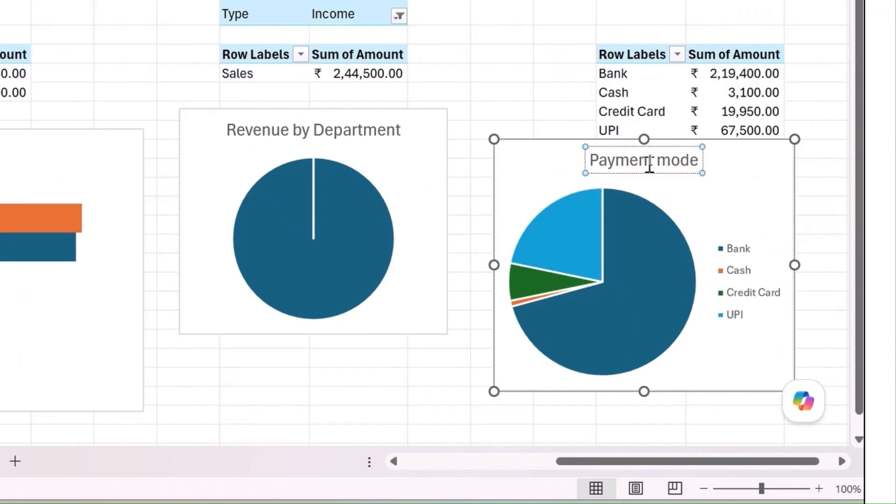
type(" Analysis")
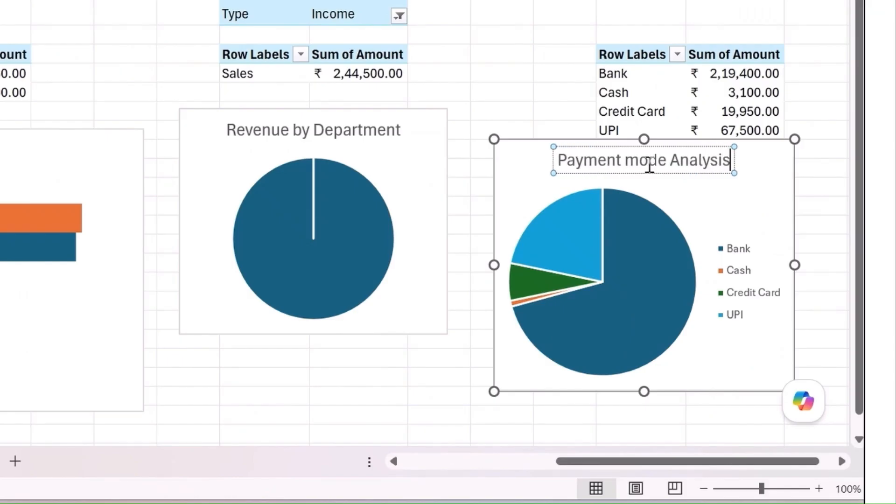
left_click(523, 107)
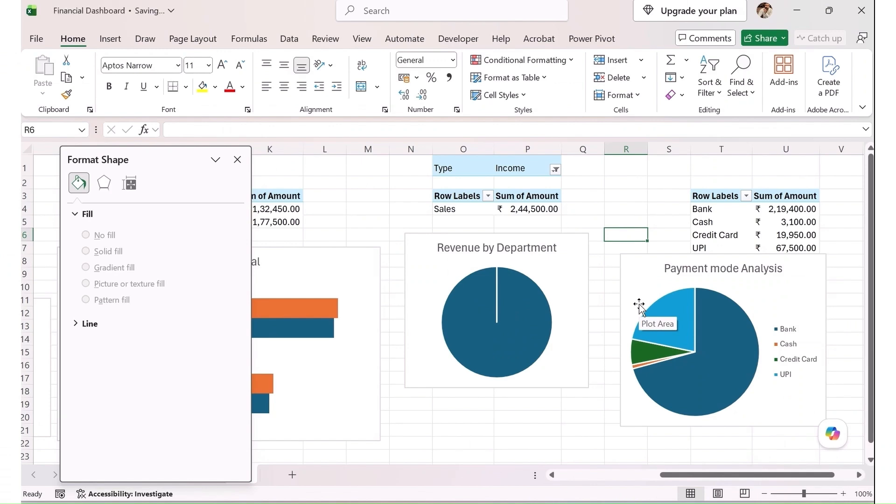
left_click_drag(700, 196, 808, 248)
left_click_drag(787, 285, 786, 310)
Copy the payment mode PivotTable and paste a duplicate of it at cell Y1
left_click_drag(719, 209, 793, 242)
left_click(733, 196)
key("Right")
key("Right")
key("Right")
key("Right")
key("Right")
key("Right")
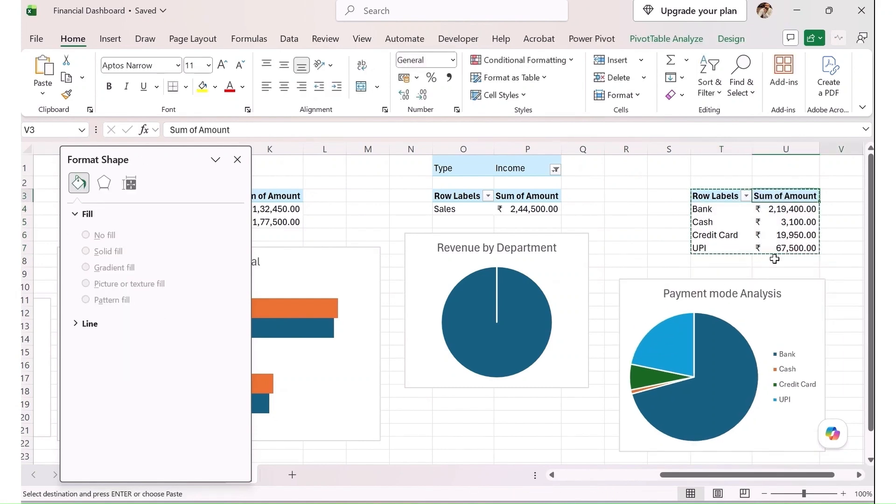
key("Up")
key("Up")
key("Left")
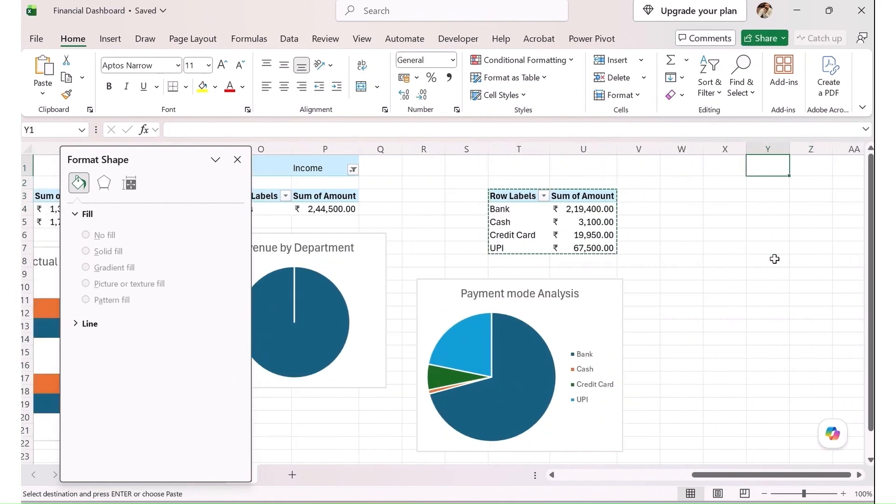
key("ctrl+v")
key("Return")
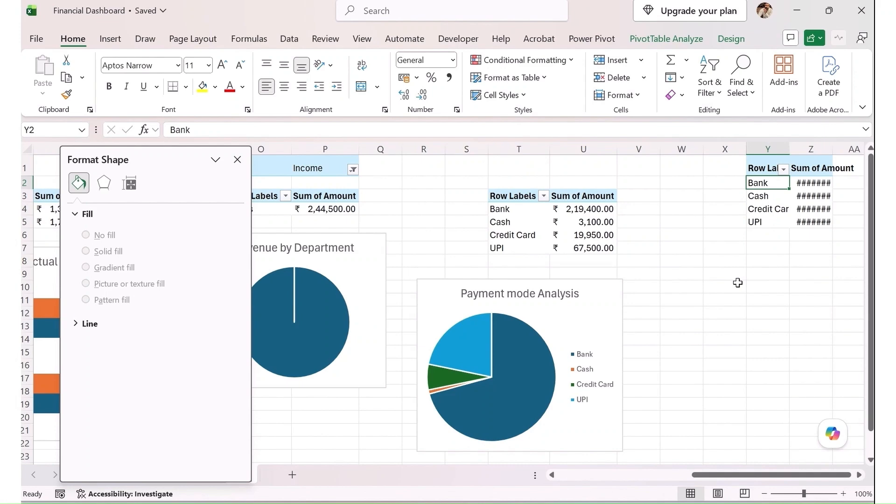
Set up the duplicate PivotTable in column Y with Sub Category as rows, Sum of Amount as values and Type as filter
left_click(662, 41)
left_click(772, 60)
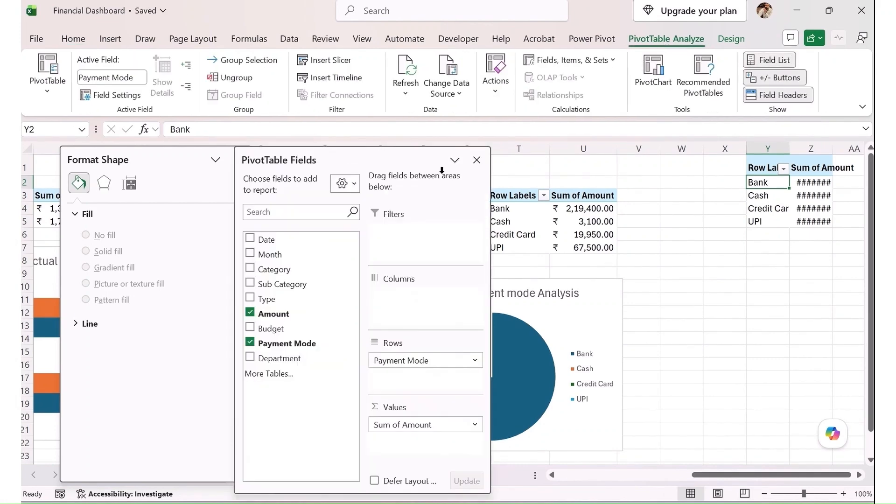
left_click_drag(410, 361, 318, 327)
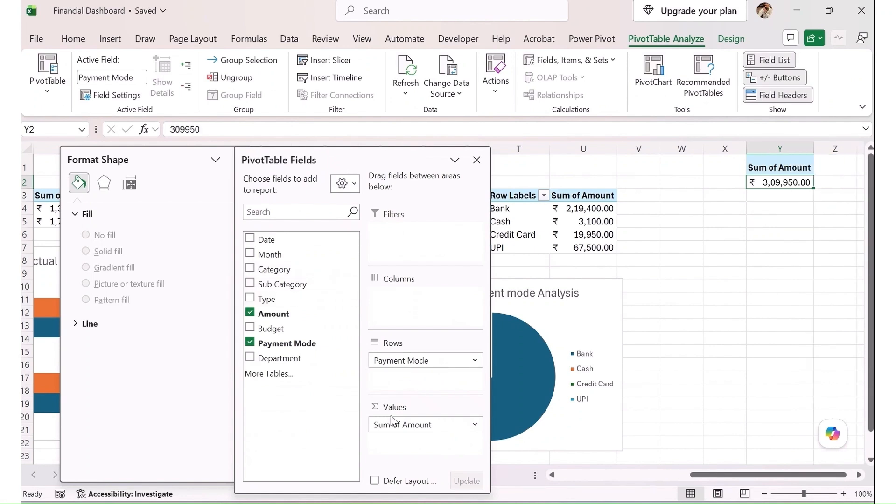
left_click_drag(406, 425, 393, 364)
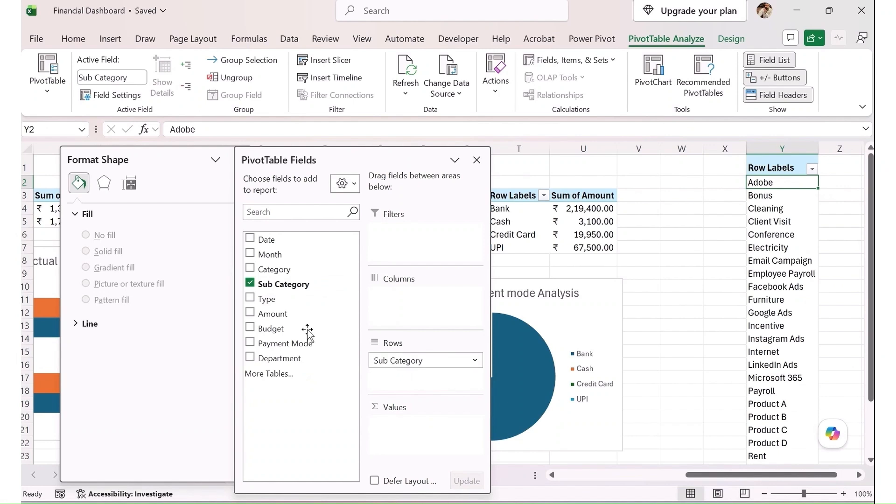
left_click(251, 314)
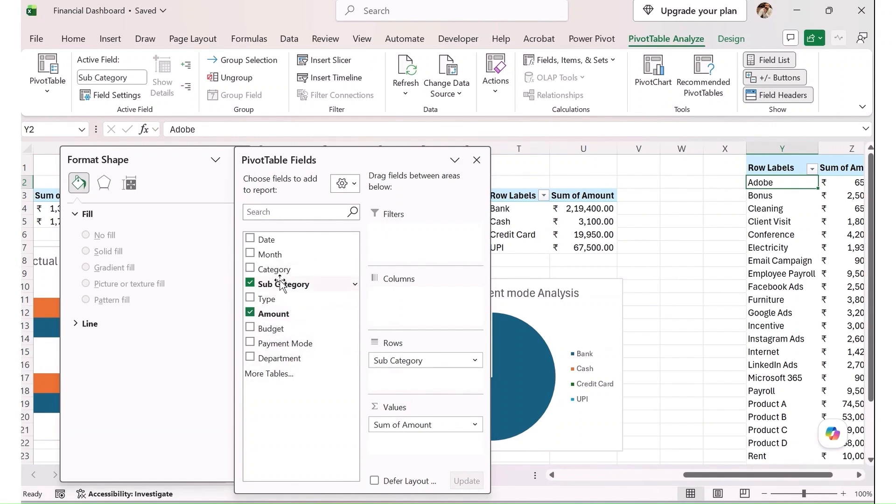
left_click_drag(269, 299, 405, 240)
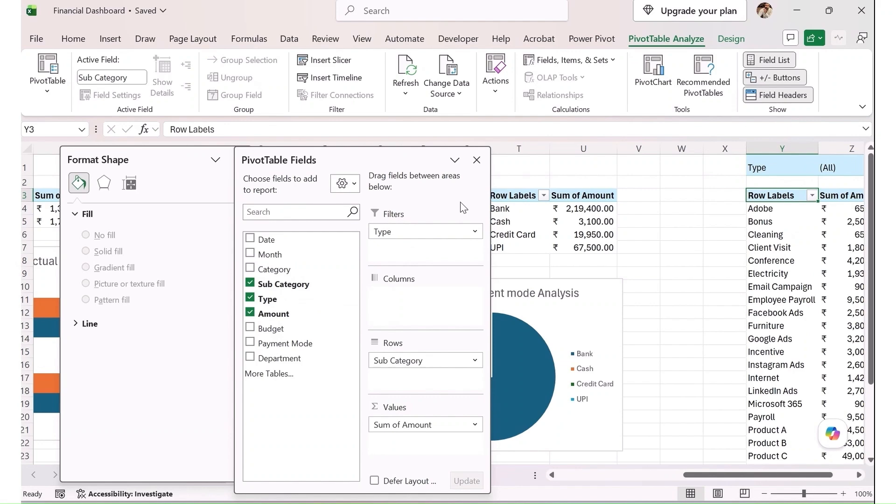
left_click(477, 160)
Filter the sub-category PivotTable by Type to show only Expense and look over its rows
scroll(871, 463, "right", 3)
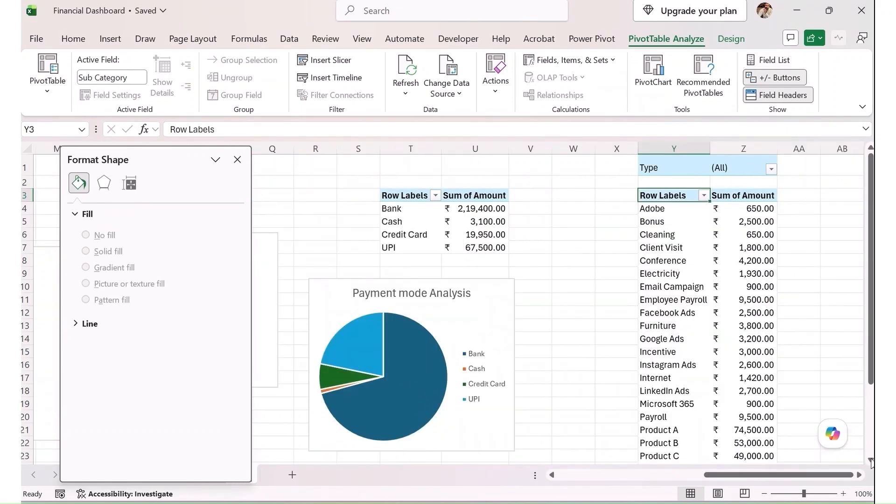
left_click(771, 170)
left_click(653, 216)
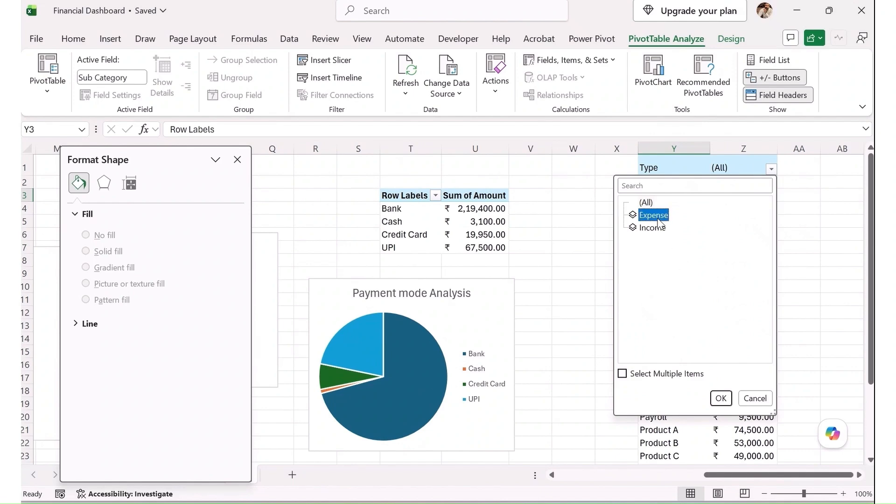
left_click(722, 398)
scroll(730, 295, "down", 2)
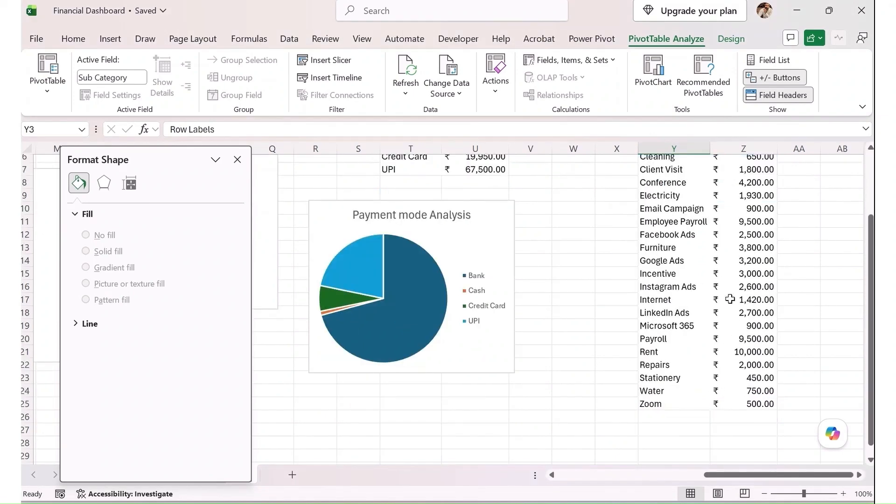
scroll(726, 234, "up", 2)
mouse_move(731, 266)
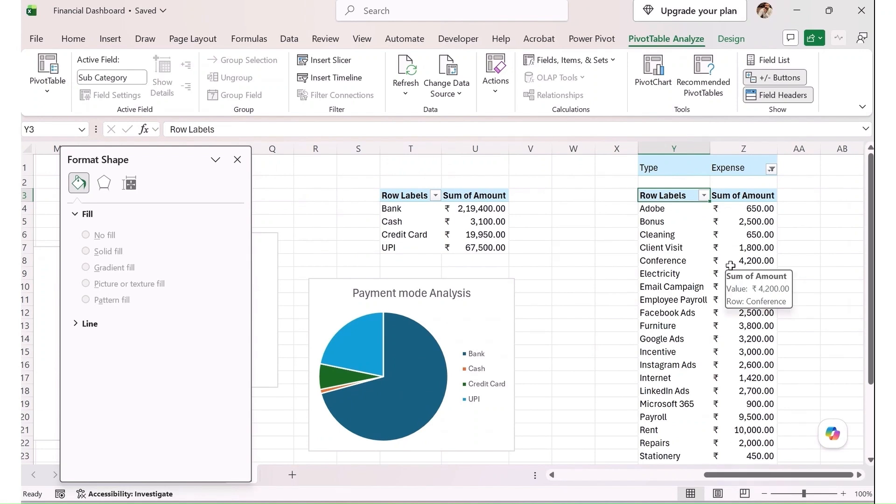
Try to sort the selected Sum of Amount values in the sub-category PivotTable
left_click(742, 210)
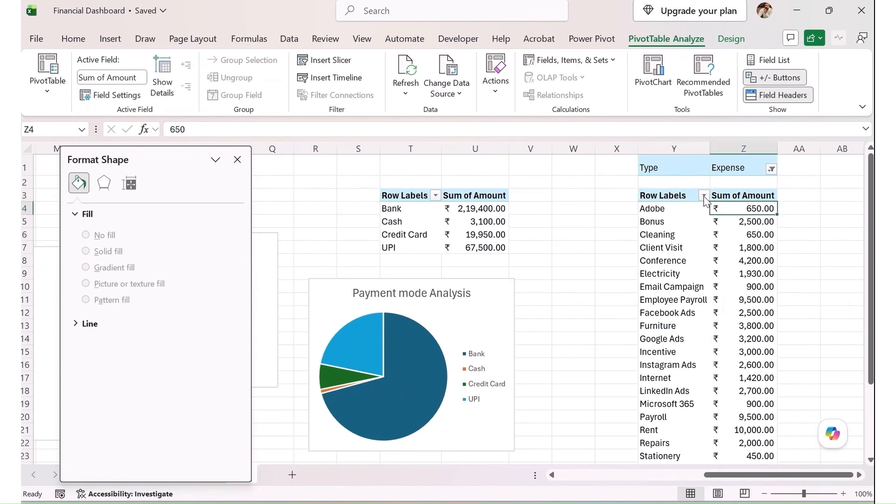
scroll(747, 278, "down", 1)
left_click(751, 440, "shift")
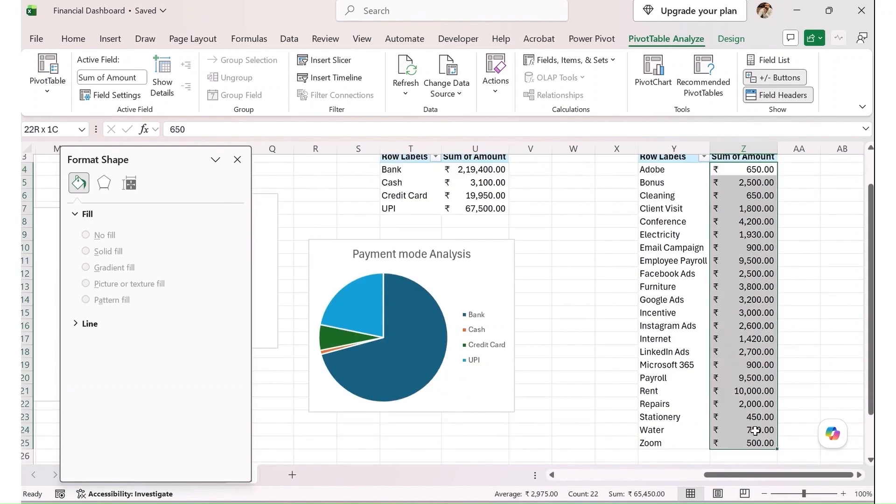
right_click(755, 428)
scroll(735, 353, "down", 2)
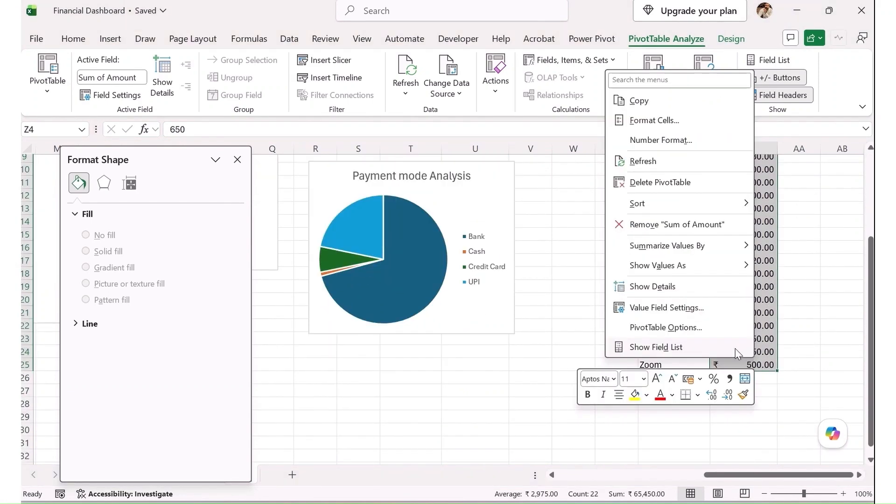
mouse_move(711, 205)
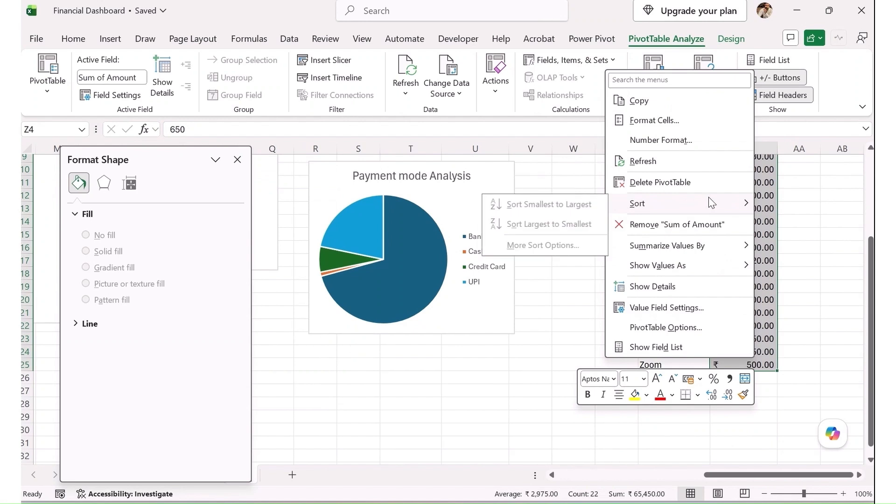
left_click(811, 238)
left_click(745, 223)
scroll(733, 258, "up", 3)
Insert a Clustered Bar PivotChart for the sub-category PivotTable and place it over the table, about rows 6 to 20
left_click(737, 193)
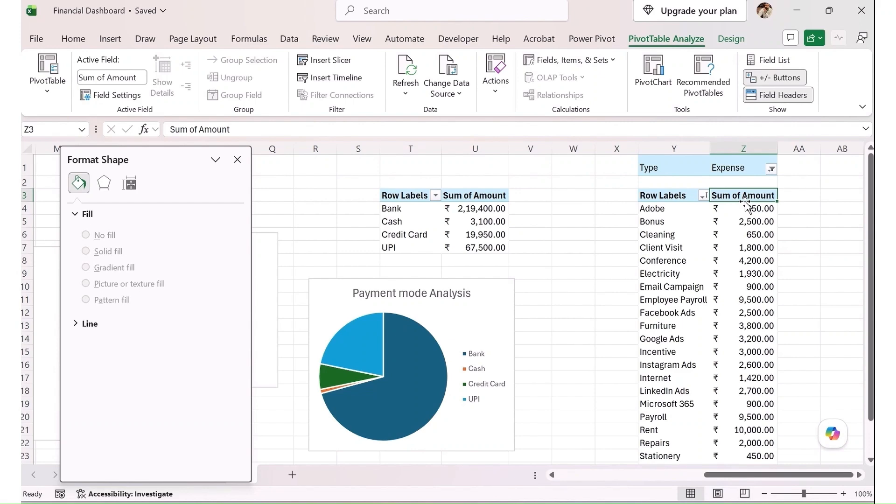
left_click(110, 39)
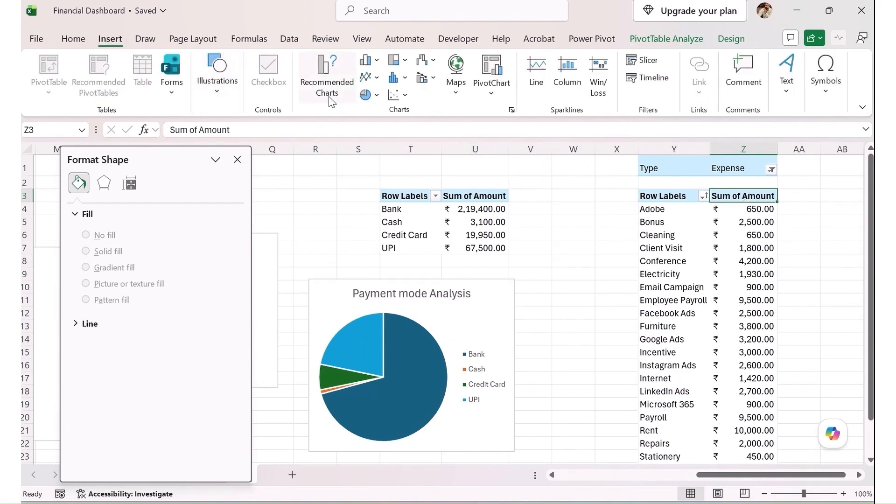
left_click(329, 85)
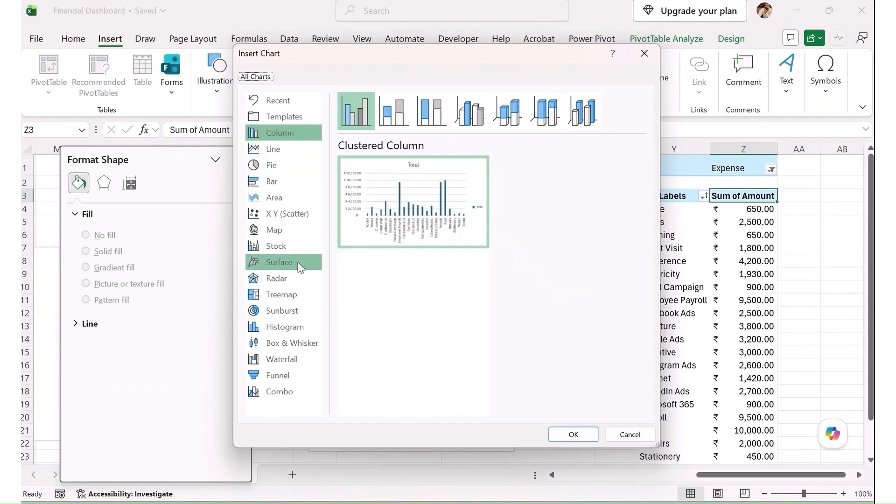
left_click(284, 181)
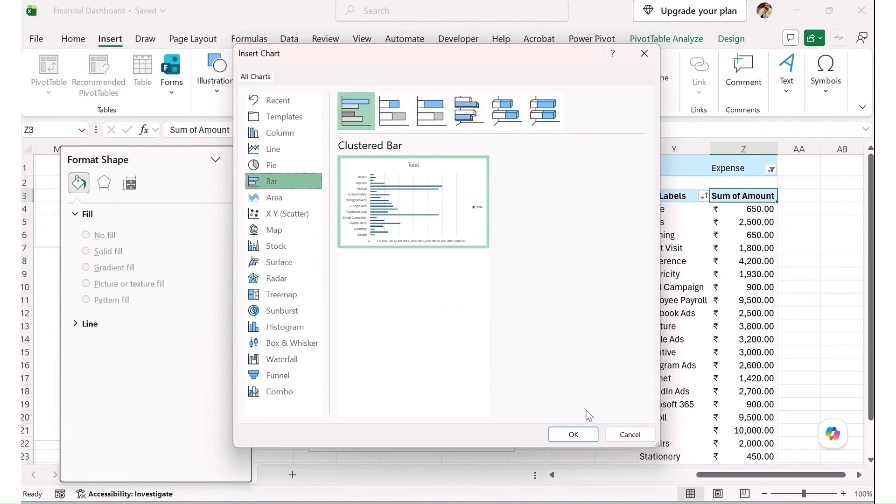
left_click(581, 431)
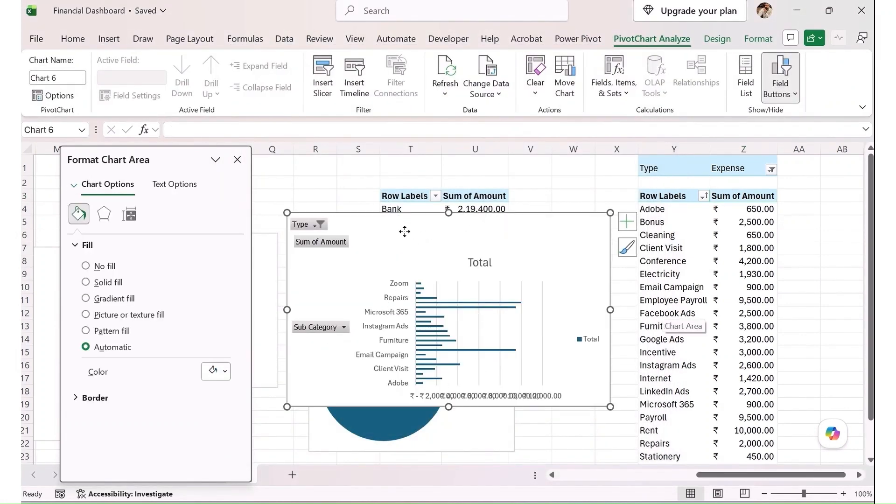
left_click_drag(404, 230, 671, 238)
Hide all field buttons on the sub-category bar chart and delete its legend
right_click(567, 255)
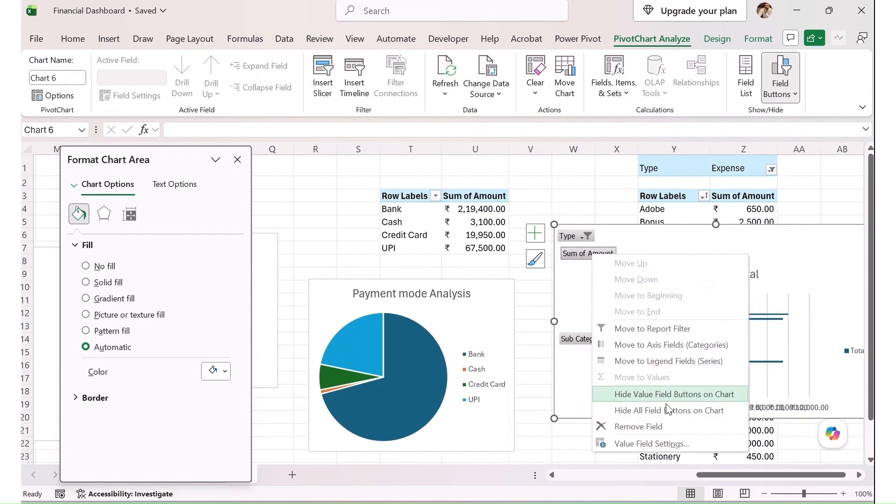
left_click(635, 462)
left_click(847, 333)
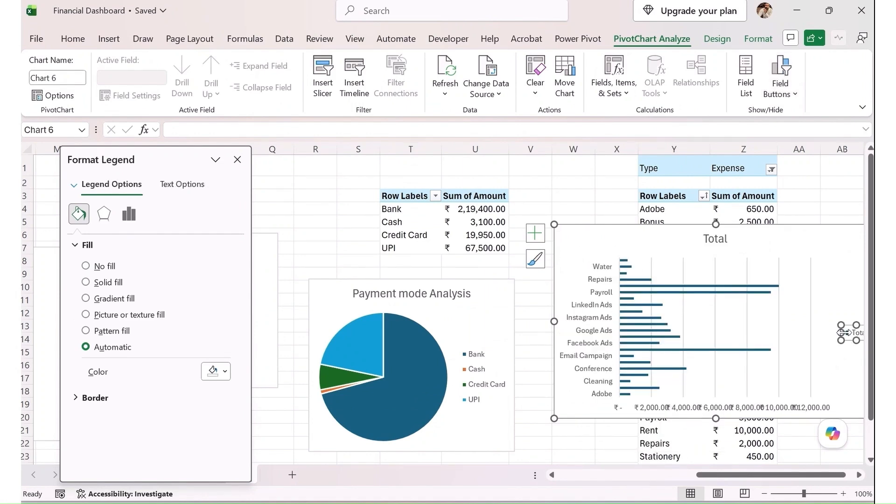
key("Delete")
Title the sub-category bar chart "Top Category Expense" and remove its vertical gridlines
left_click(716, 238)
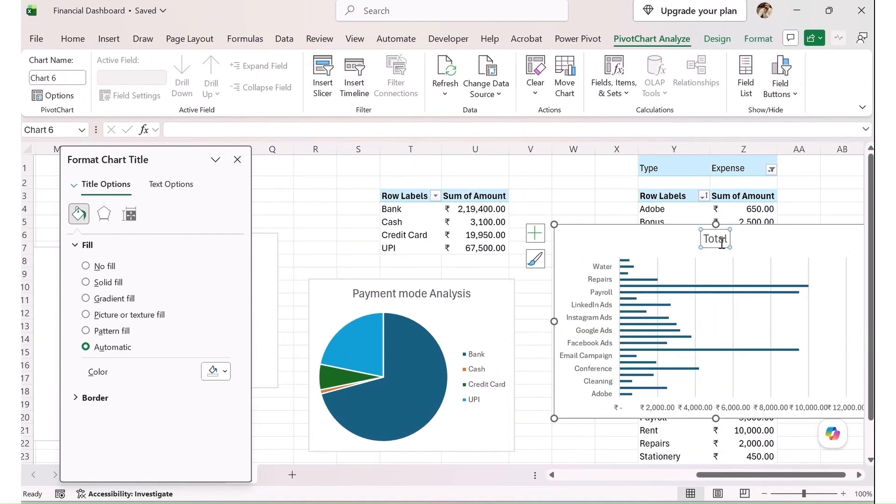
double_click(719, 238)
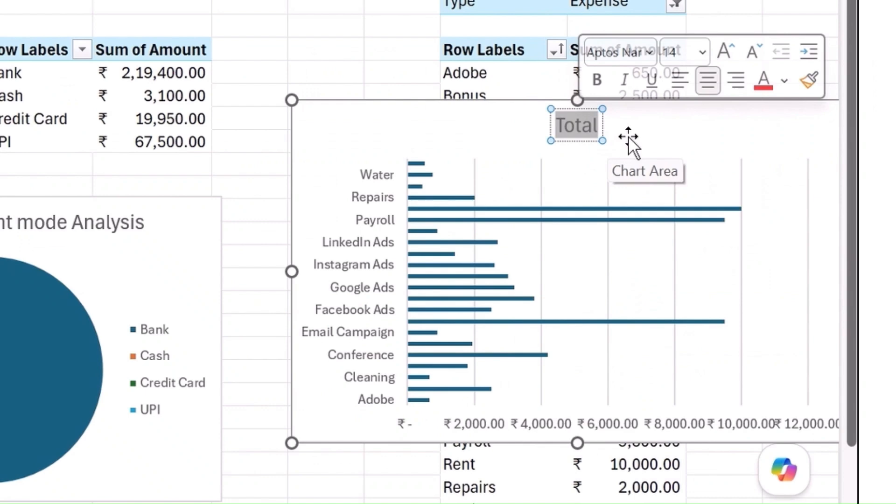
type("Top")
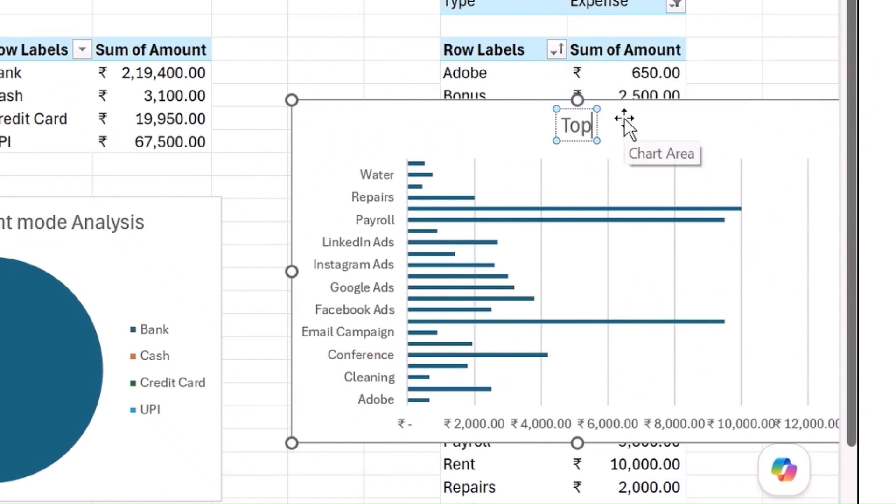
type(" Catego")
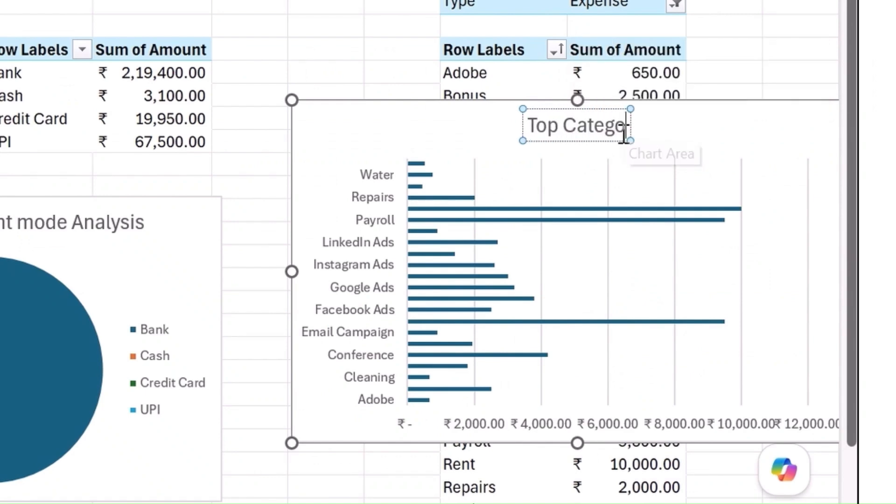
type("ry Expo")
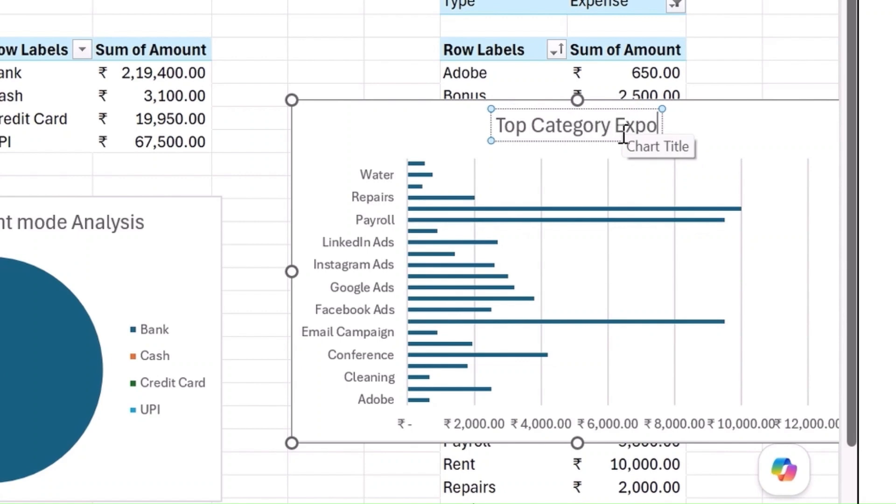
key("BackSpace")
type("ense")
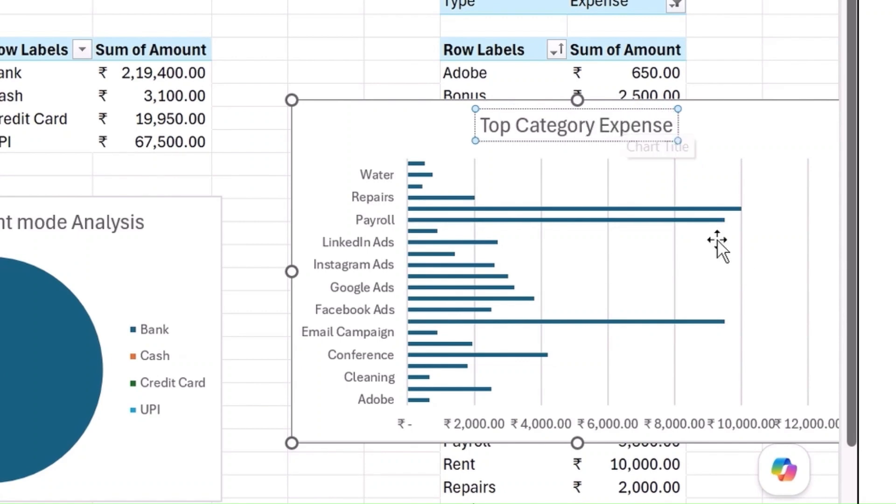
left_click(742, 192)
key("Delete")
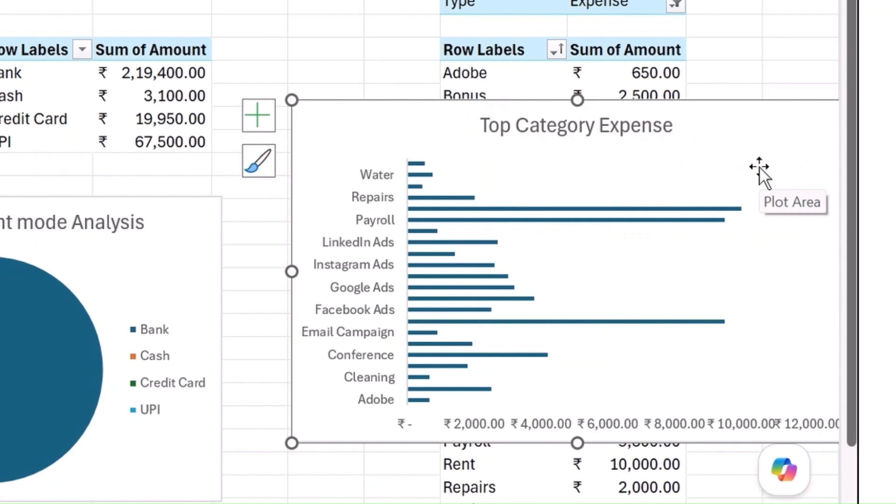
Sort the Top Category Expense chart's data series from largest to smallest
right_click(443, 128)
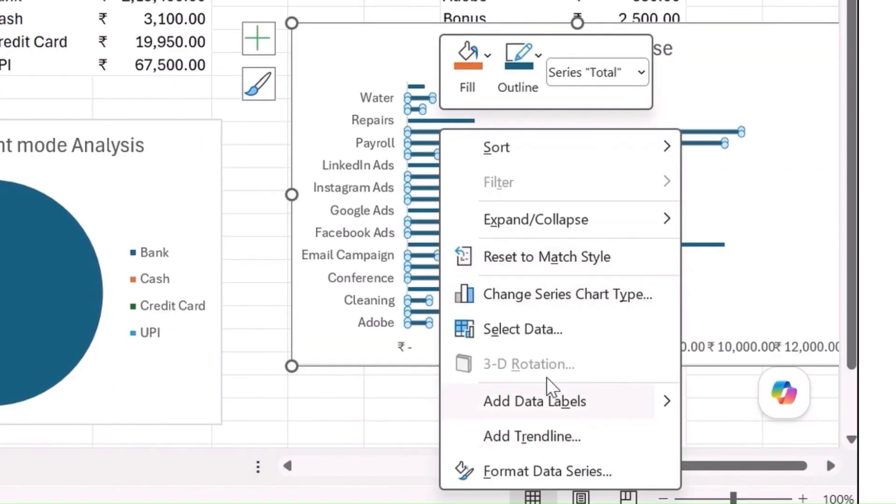
mouse_move(523, 150)
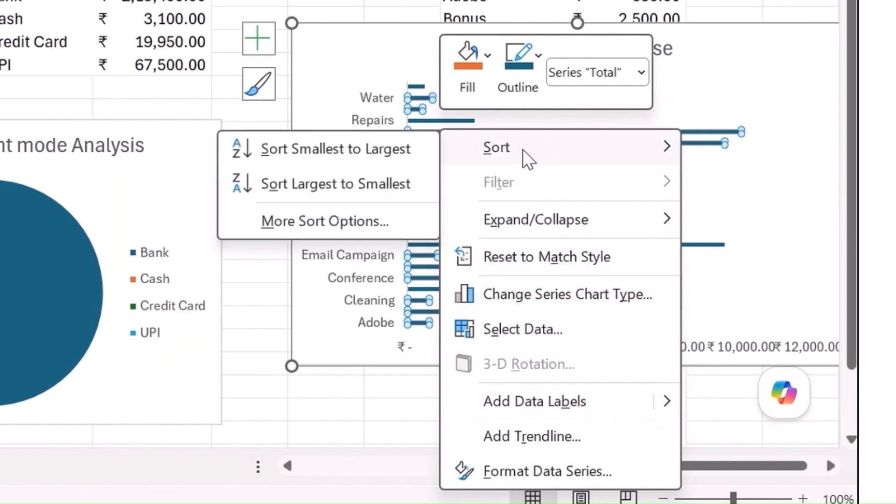
left_click(383, 183)
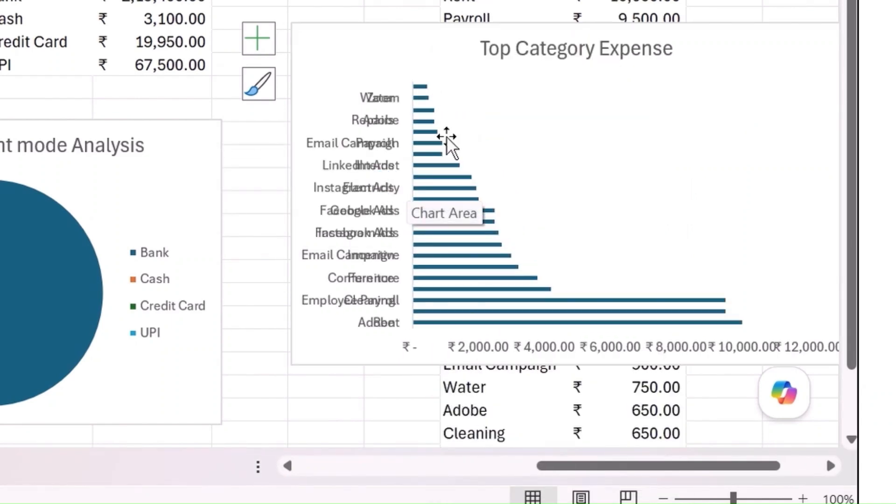
Sort the Top Category Expense chart's data series from smallest to largest
right_click(427, 110)
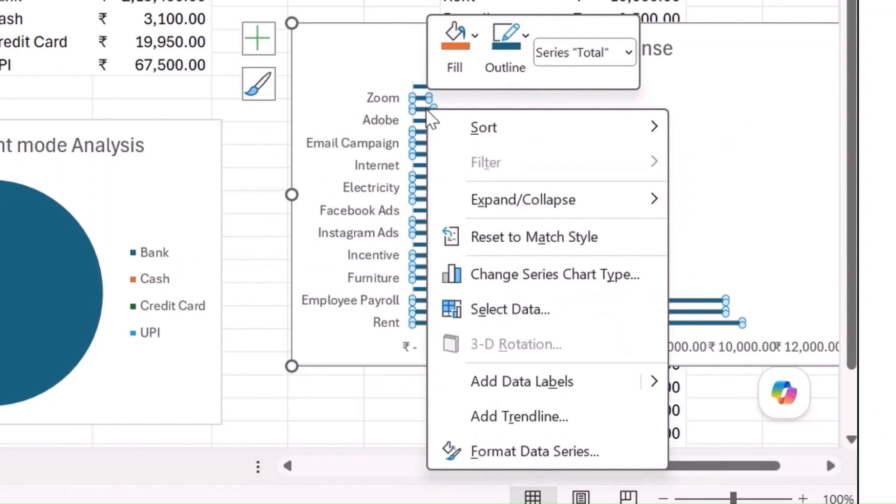
mouse_move(503, 131)
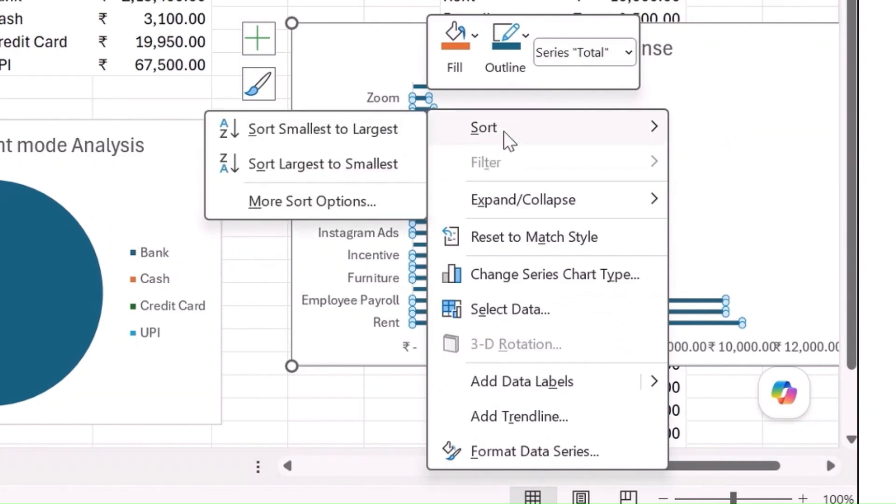
left_click(328, 135)
left_click(444, 144)
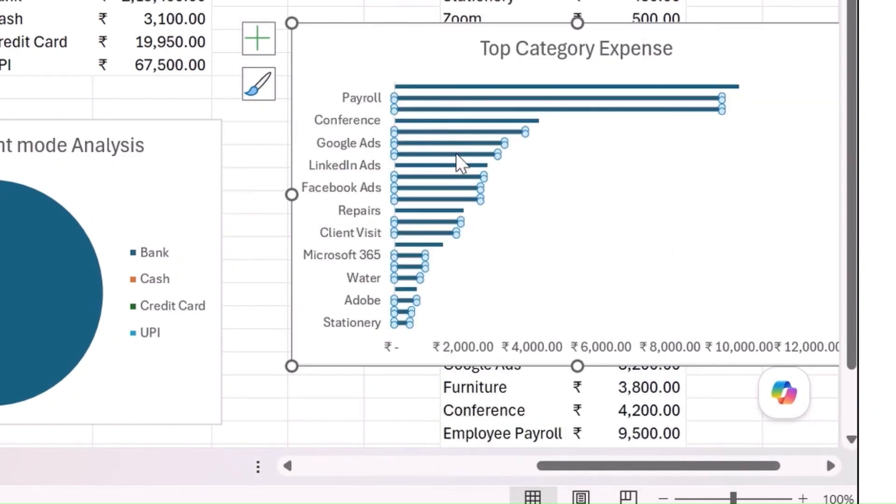
left_click(671, 161)
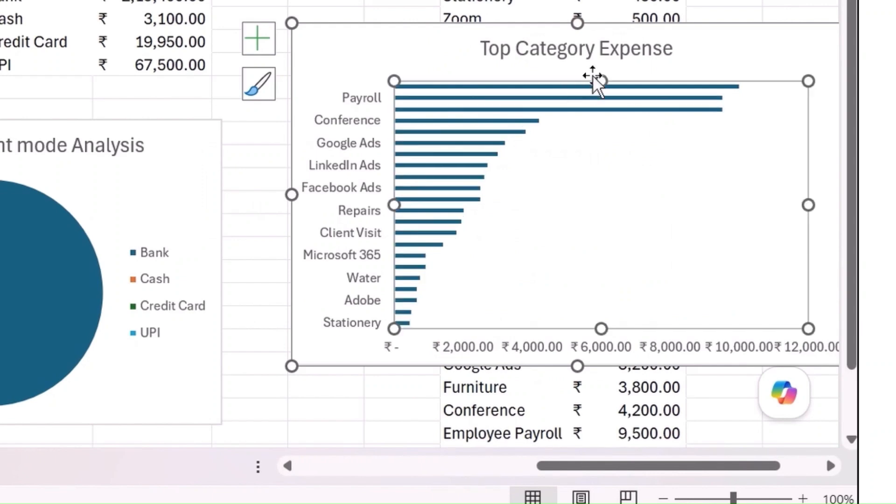